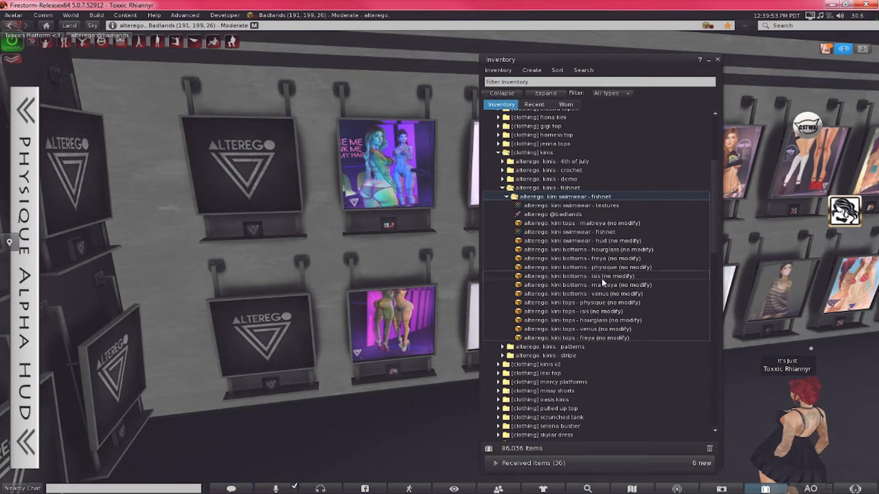
- Copy the "alterego. kini swimwear - fishnet" inventory folder to the marketplace listings
double_click(580, 196)
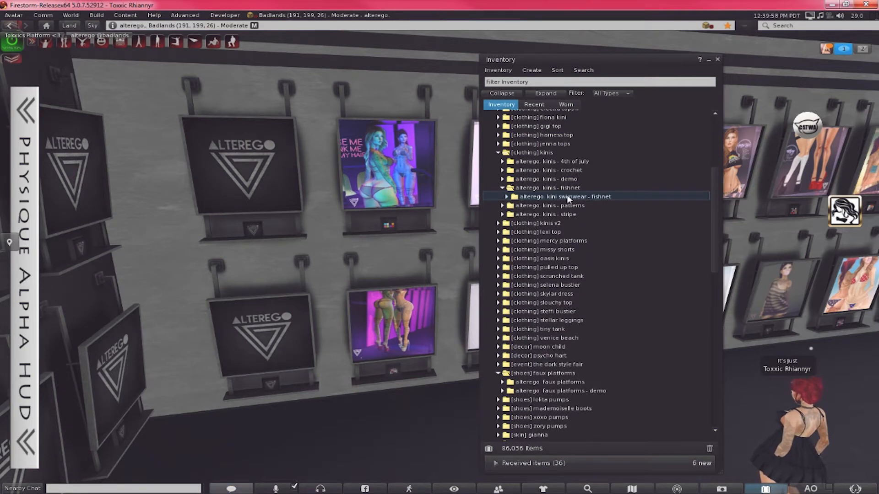
right_click(569, 197)
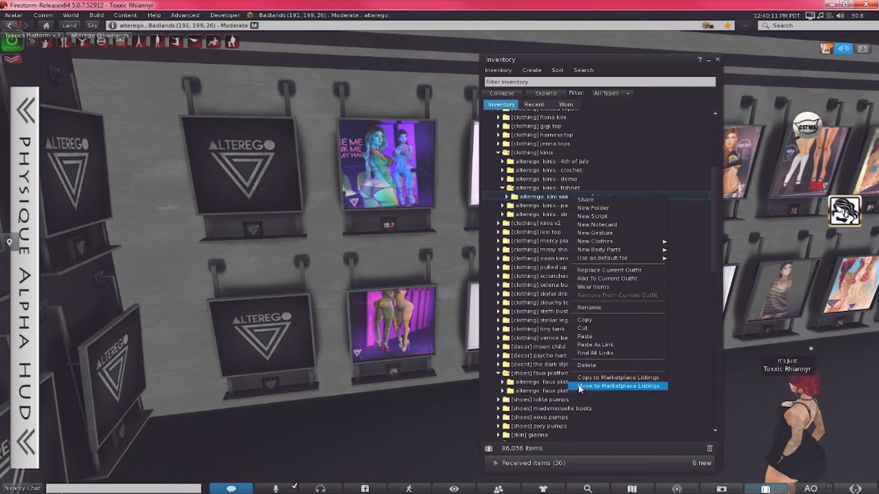
left_click(549, 196)
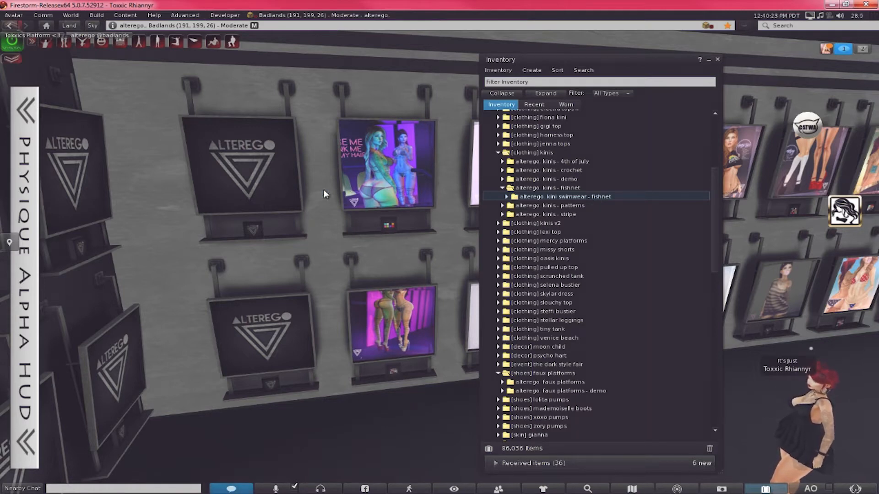
double_click(559, 196)
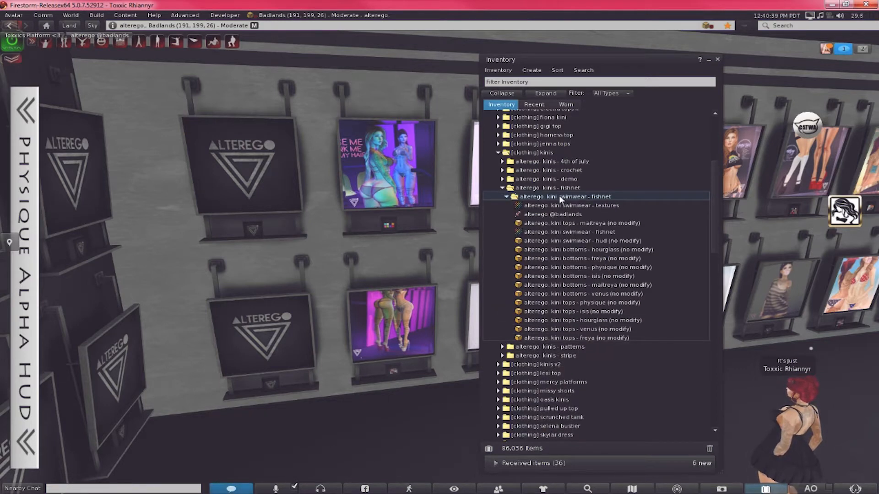
double_click(559, 196)
right_click(549, 195)
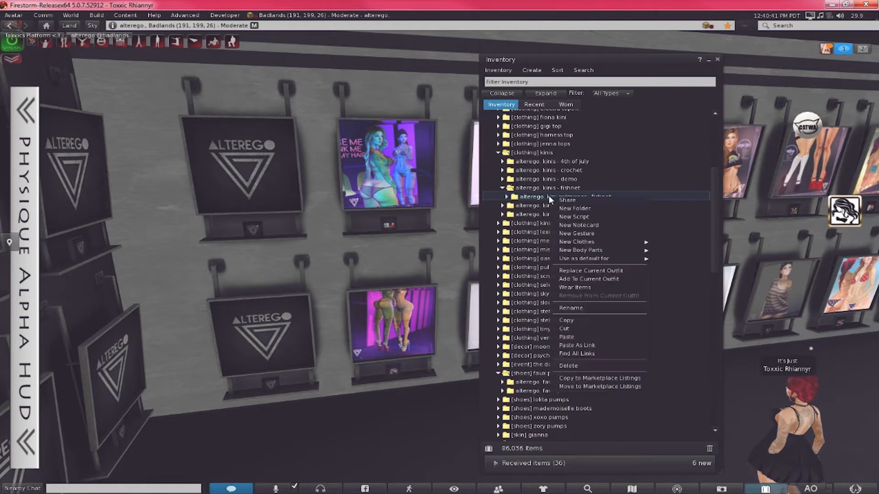
left_click(589, 379)
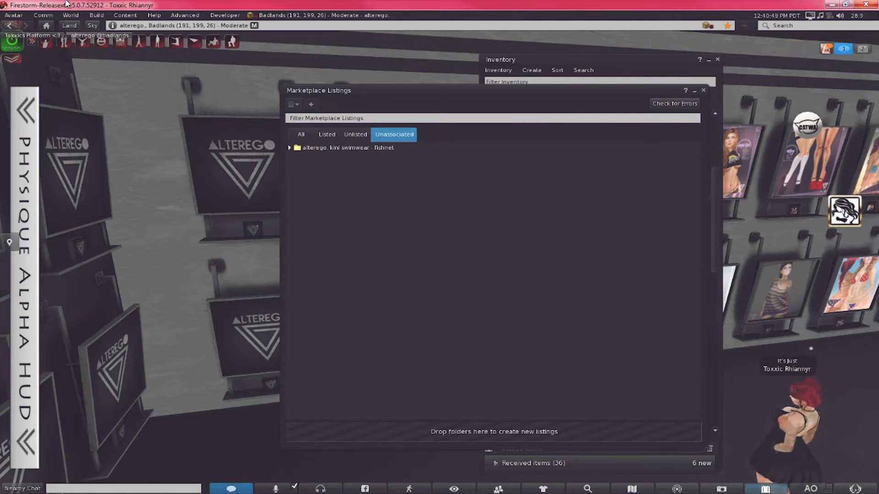
- Close and reopen the Marketplace Listings window, and arrange it, narrowed, beside the inventory window
left_click(18, 17)
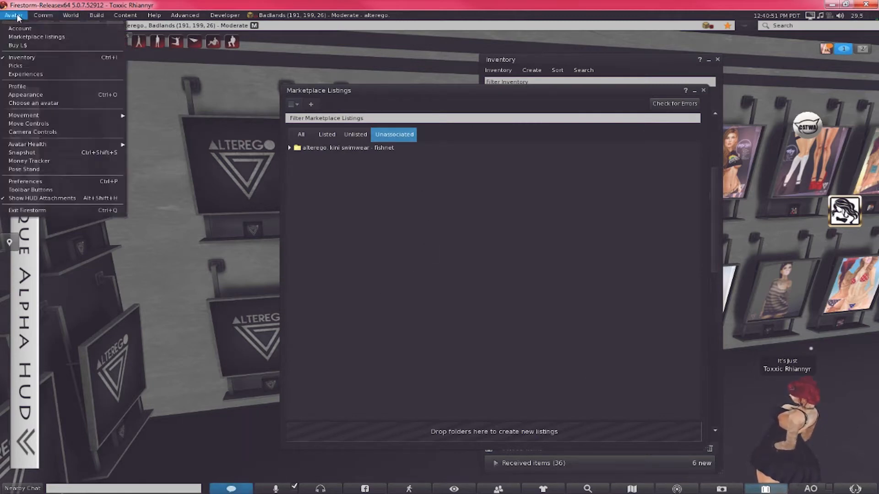
left_click(704, 90)
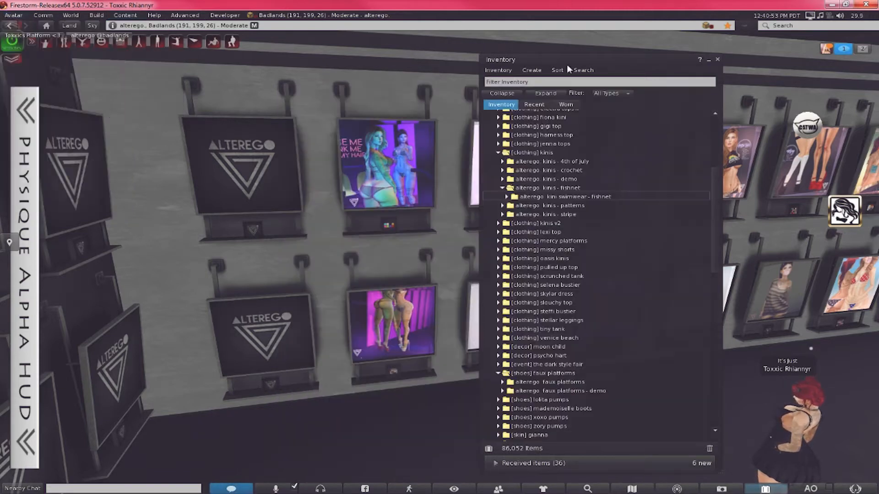
left_click(13, 16)
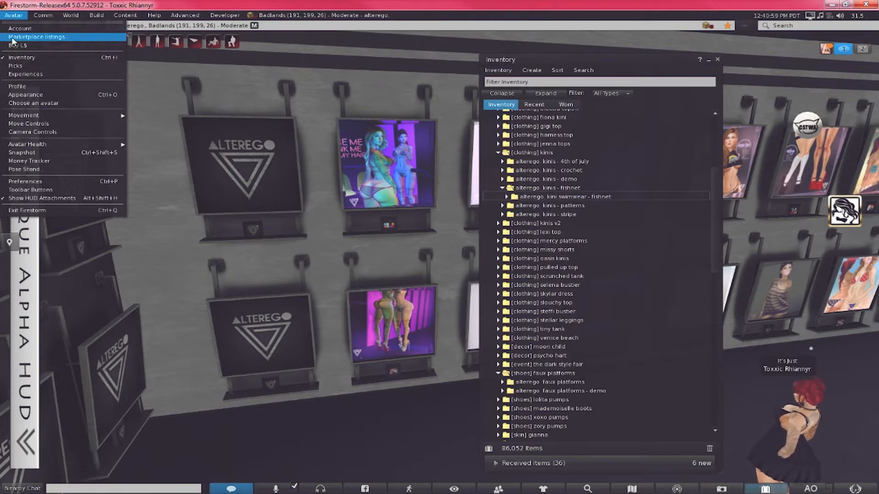
left_click(19, 37)
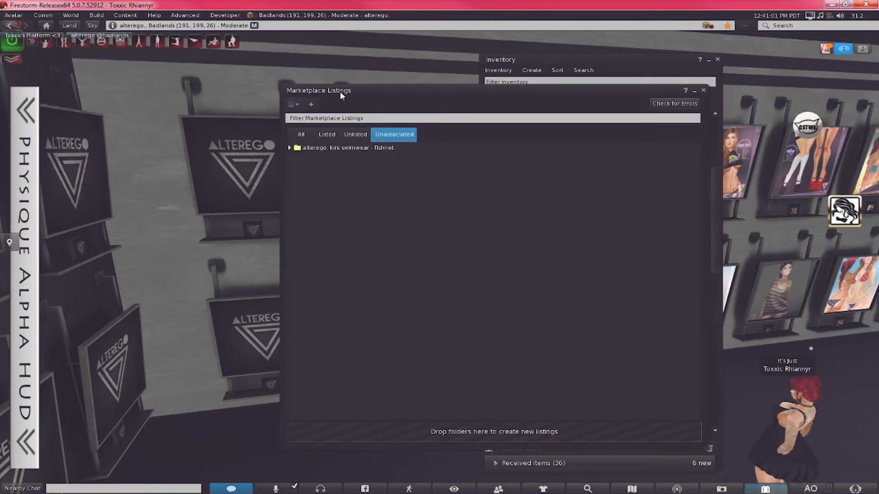
left_click_drag(340, 91, 159, 73)
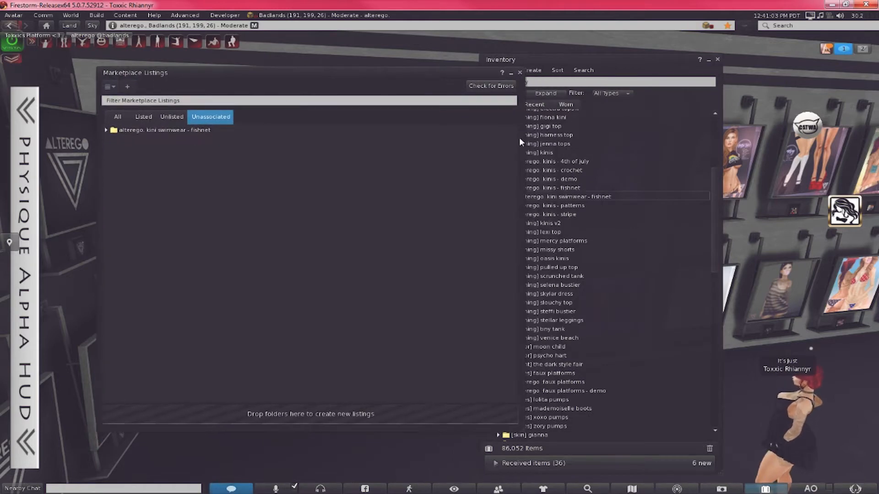
left_click_drag(526, 139, 286, 137)
left_click_drag(230, 71, 366, 72)
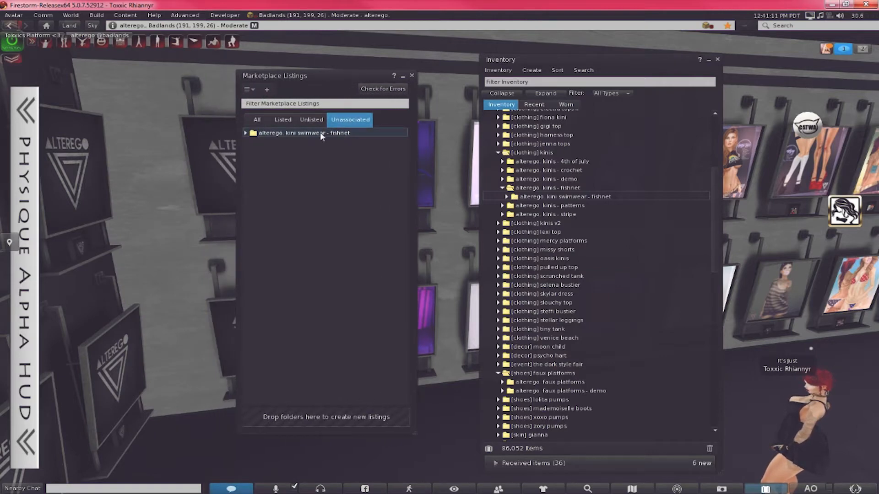
- Examine the contents of the "alterego. kini swimwear - fishnet" listing folder and its nested folder
left_click(550, 196)
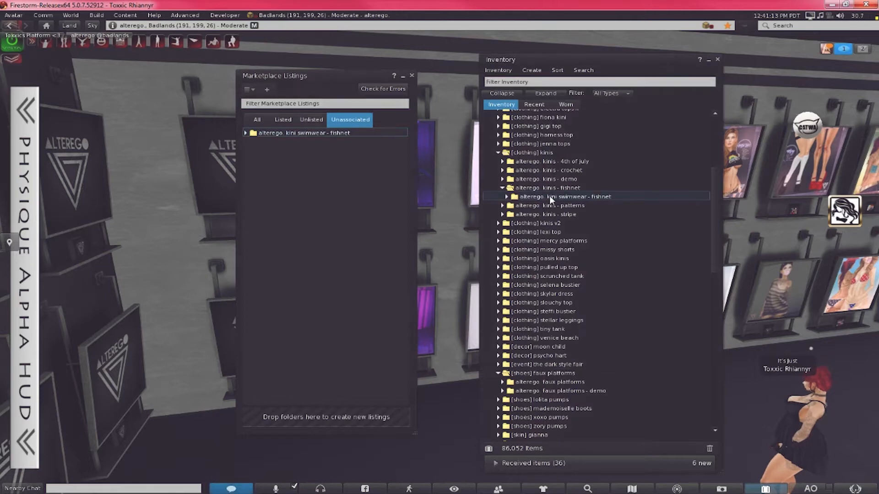
left_click(263, 133)
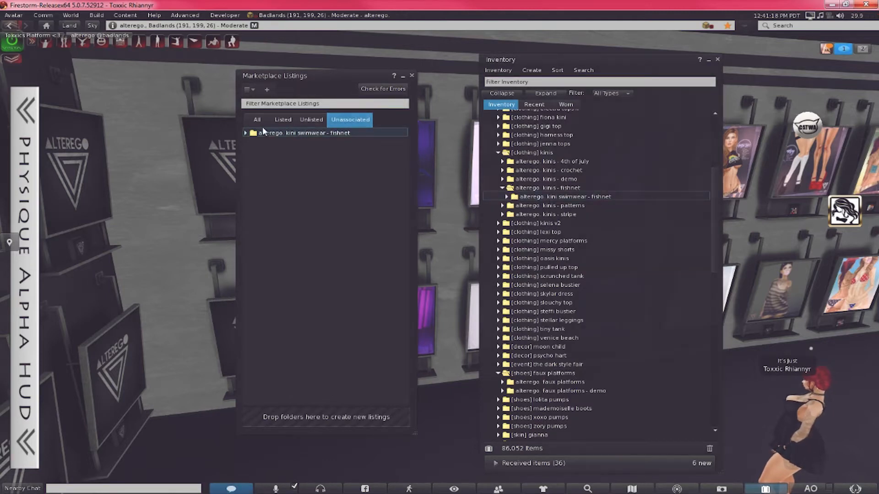
double_click(328, 133)
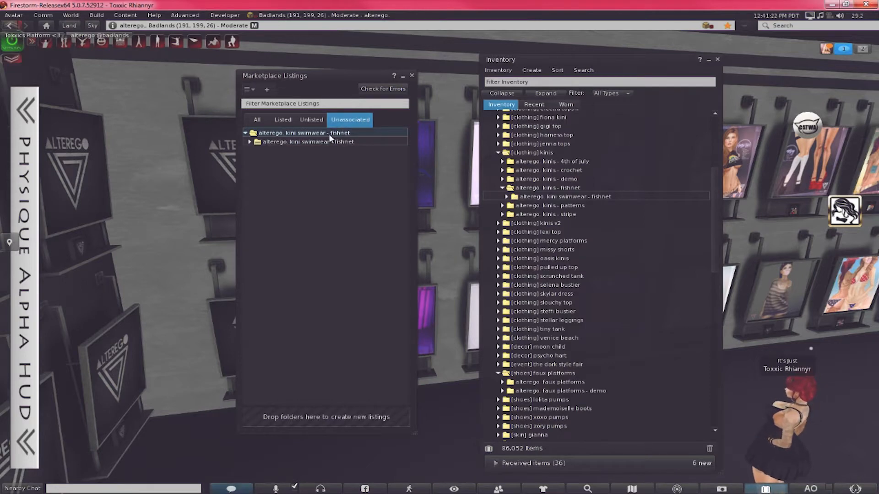
double_click(328, 143)
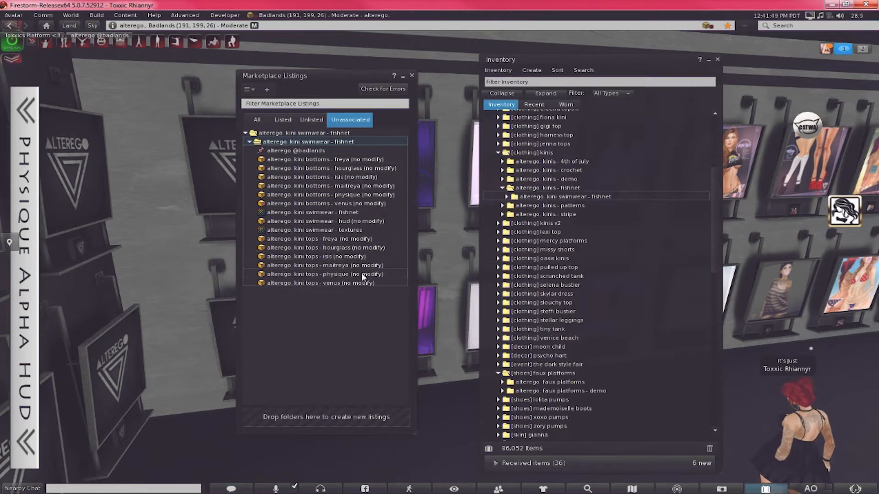
double_click(319, 141)
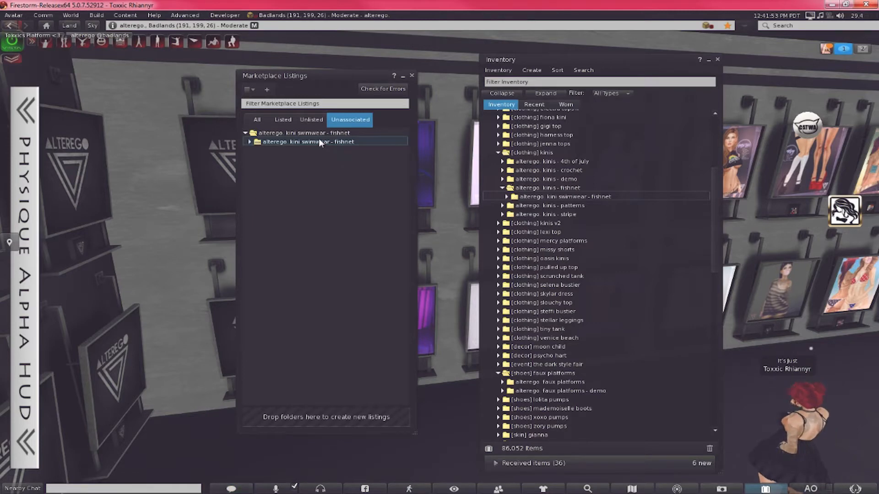
double_click(318, 135)
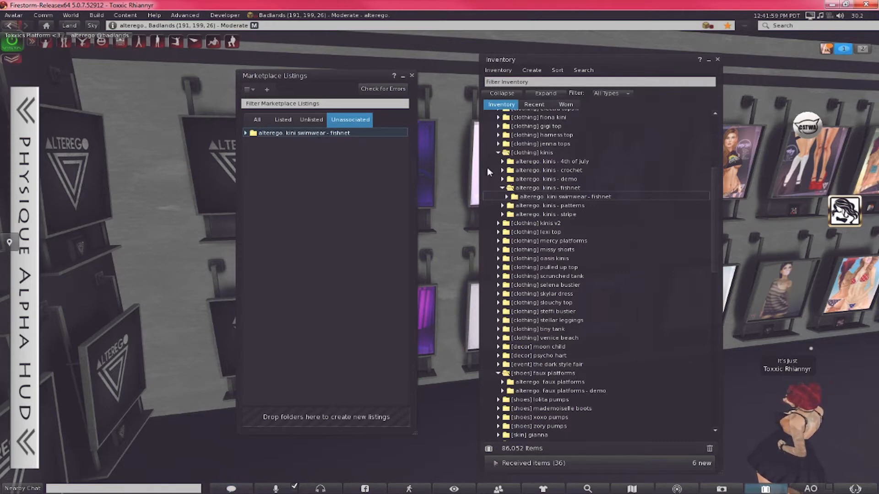
- Collapse the kinis folders in the inventory and expand the "alterego. missy shorts" folder inside "[clothing] missy shorts"
double_click(544, 185)
double_click(537, 154)
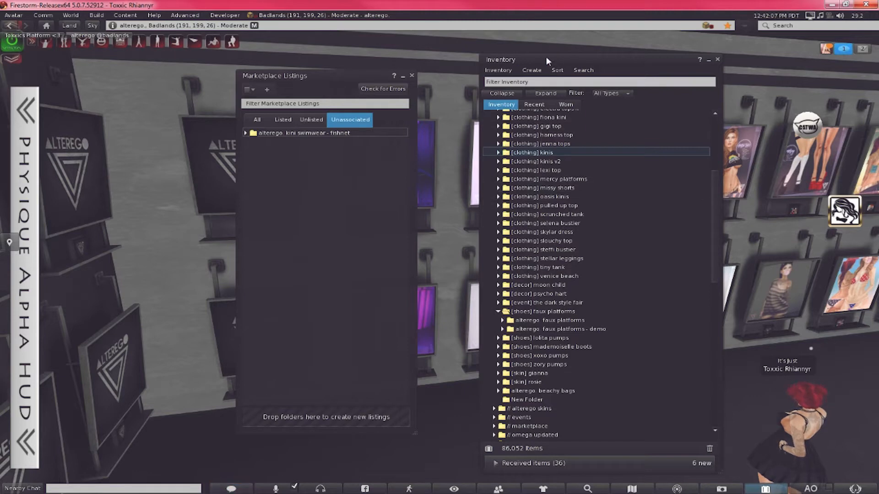
left_click_drag(546, 57, 520, 50)
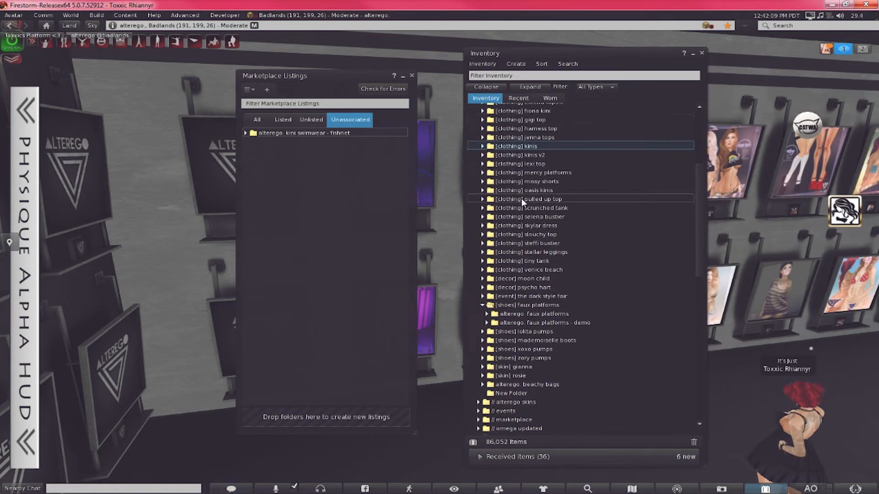
double_click(523, 183)
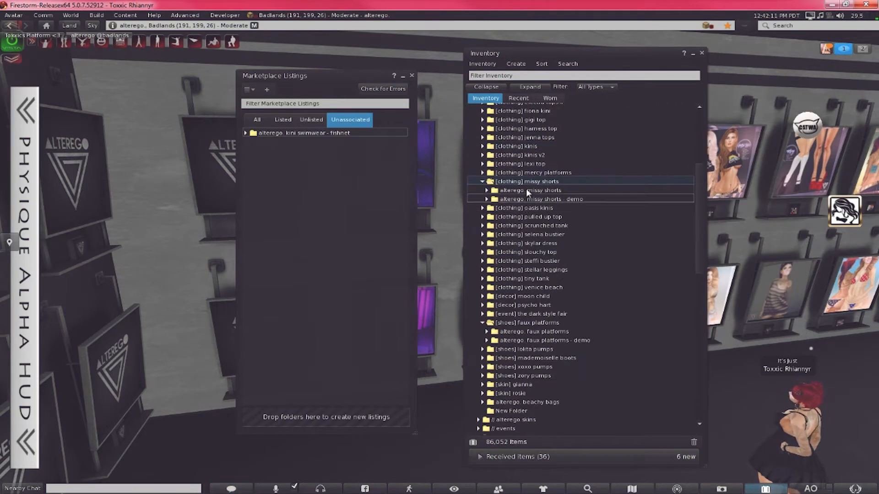
double_click(526, 189)
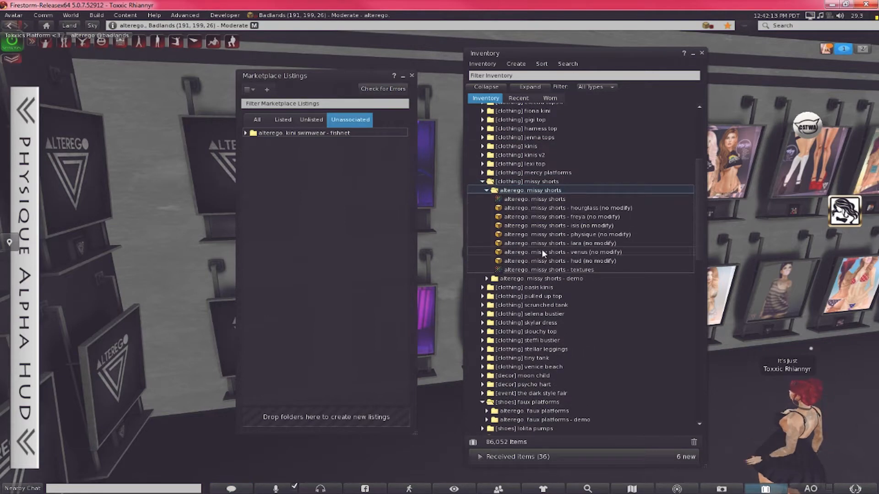
scroll(522, 331, "down", 5)
scroll(522, 356, "down", 10)
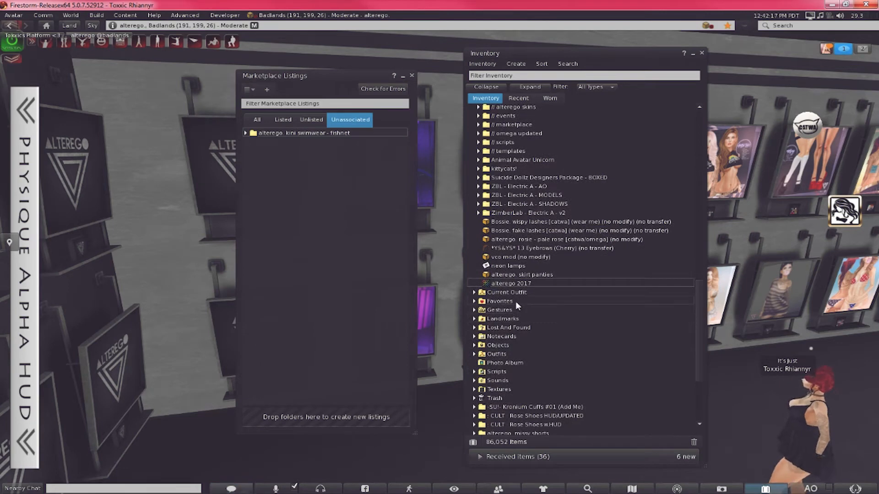
double_click(516, 302)
right_click(516, 326)
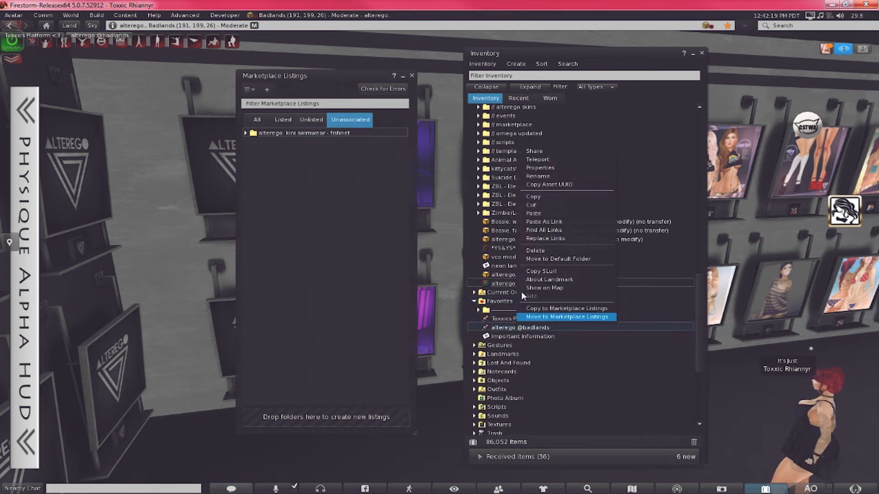
scroll(510, 223, "up", 1)
scroll(510, 223, "up", 10)
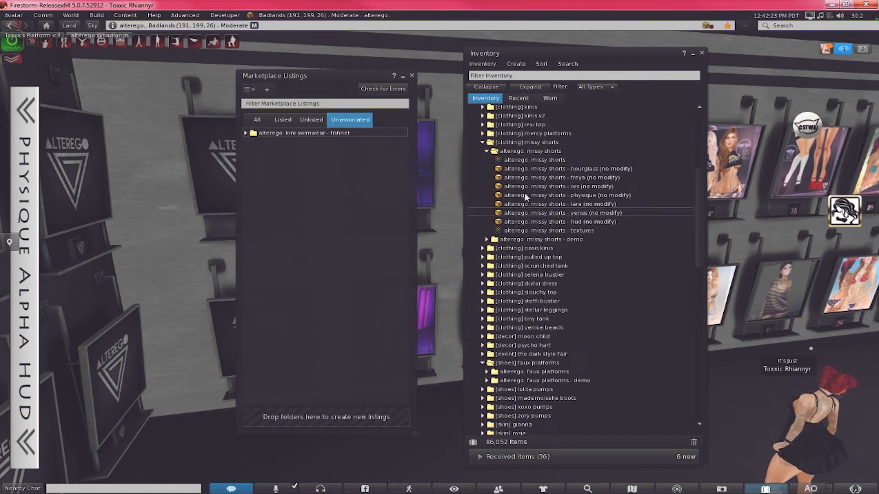
right_click(549, 152)
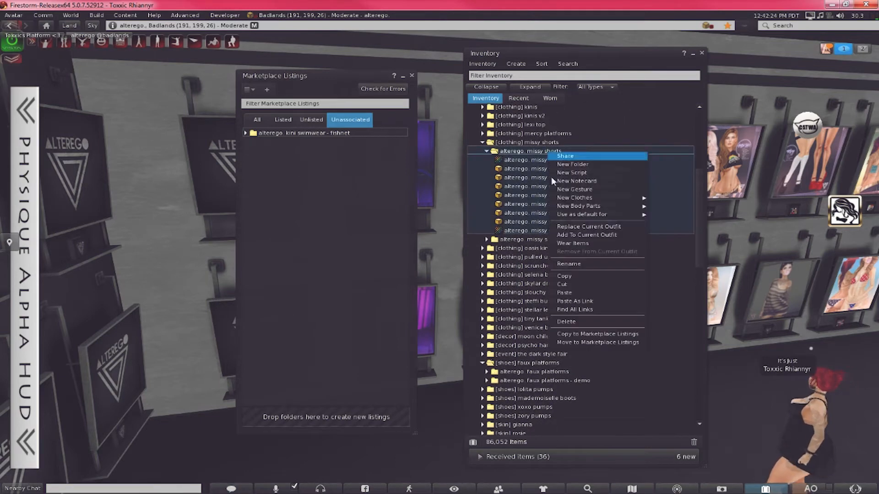
left_click(563, 292)
double_click(540, 148)
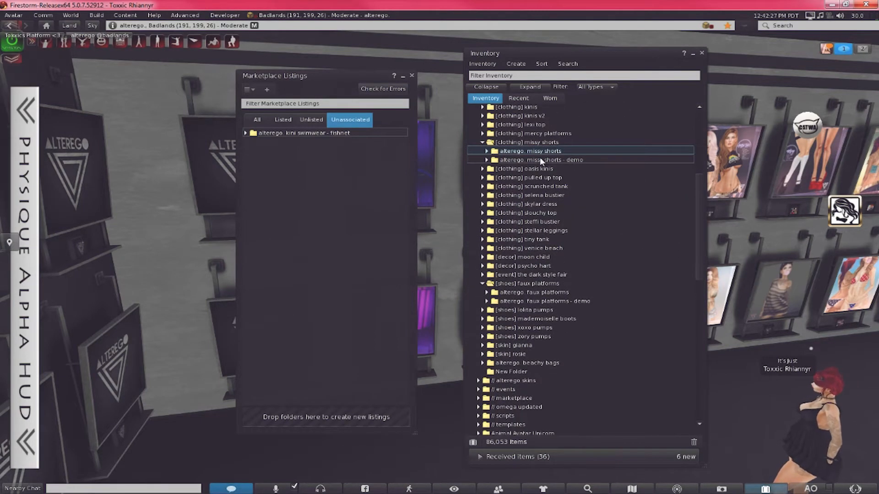
- Paste the copied landmark into the "alterego. missy shorts - demo" folder and collapse that folder
double_click(540, 158)
right_click(543, 158)
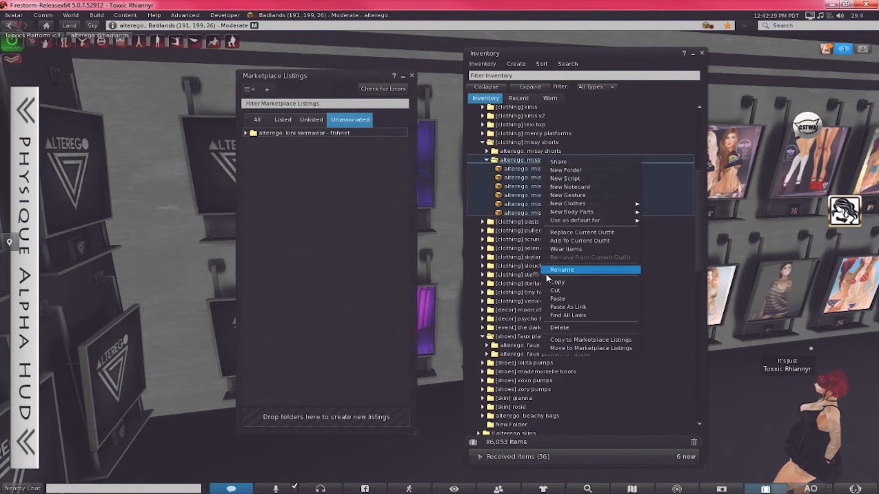
left_click(547, 299)
double_click(543, 160)
- Copy the "alterego. missy shorts" and "alterego. missy shorts - demo" folders to the marketplace listings
left_click(542, 151)
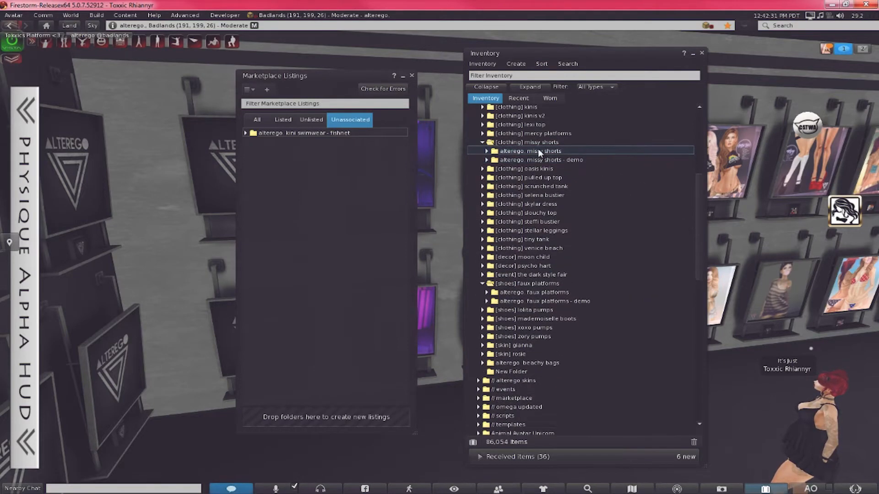
right_click(544, 152)
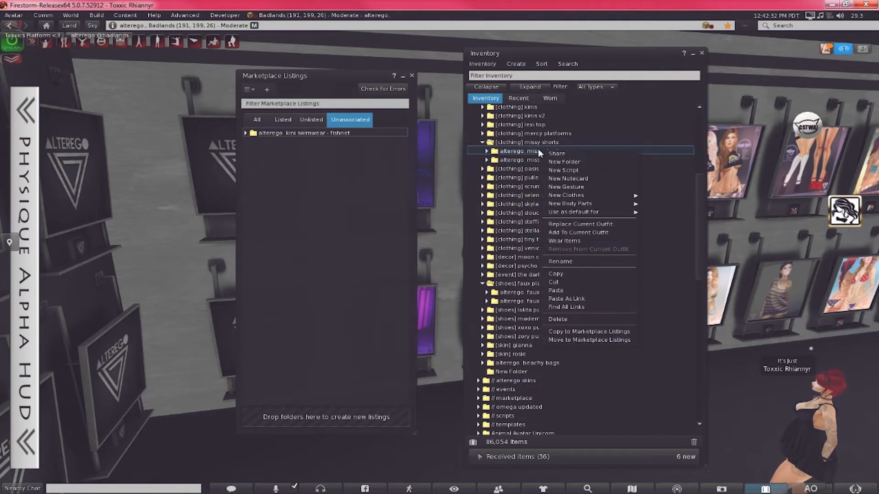
left_click(551, 331)
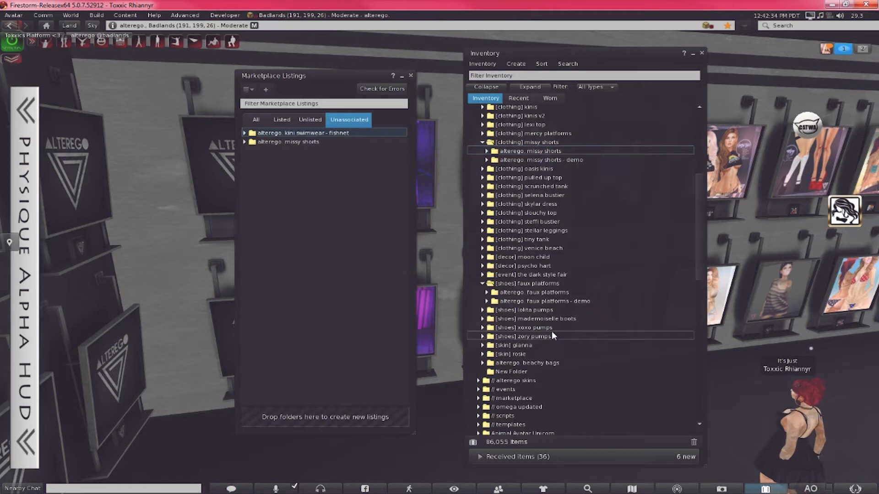
right_click(539, 159)
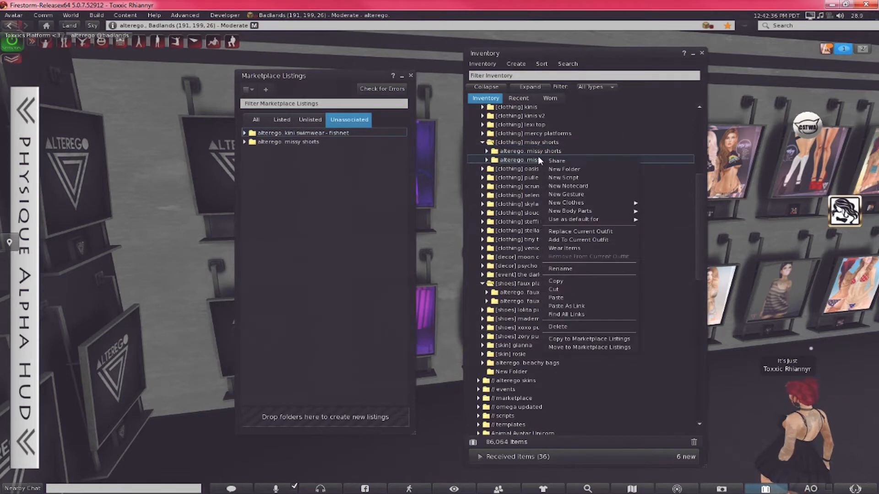
left_click(551, 340)
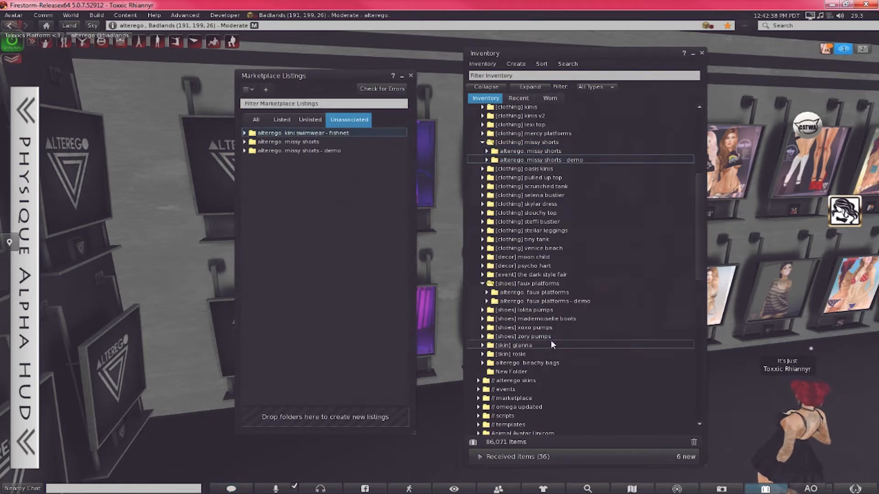
double_click(522, 142)
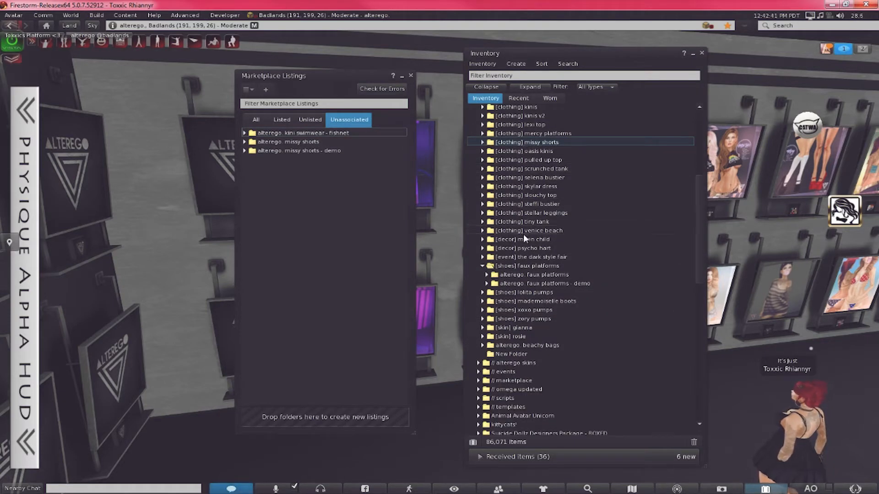
- Paste the copied landmark into the "alterego. tiny tank - striped" folder inside "[clothing] tiny tank"
double_click(523, 222)
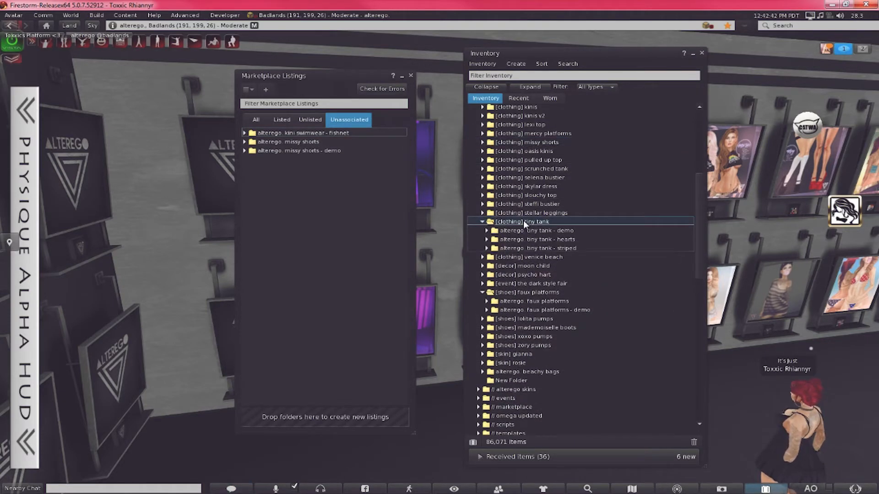
double_click(524, 246)
right_click(523, 246)
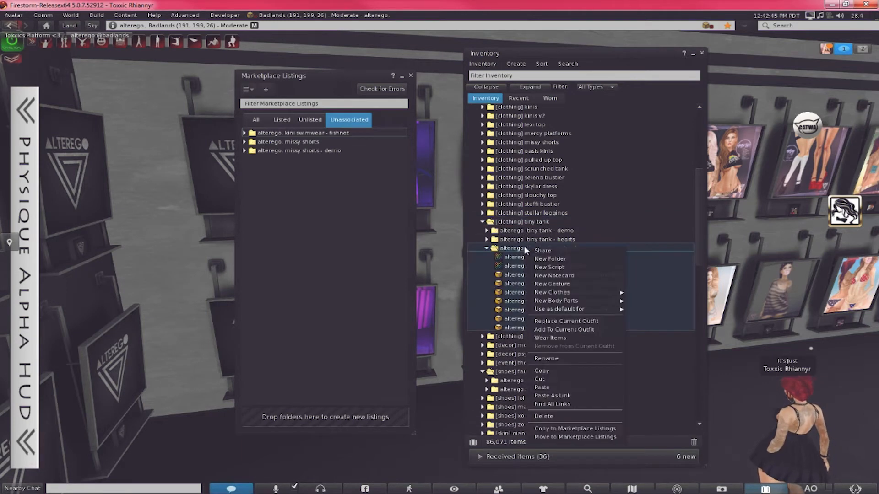
left_click(531, 388)
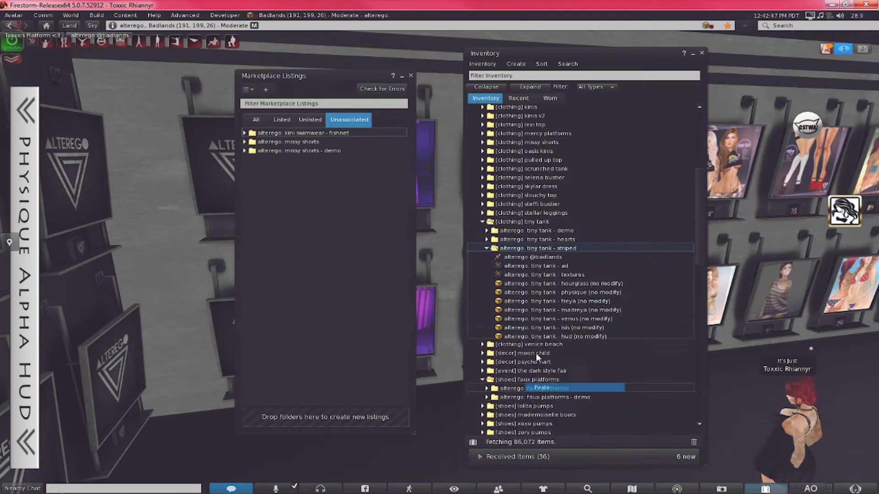
- Copy the "alterego. tiny tank - striped" folder to the marketplace listings and collapse the tiny tank folders in the inventory
right_click(558, 247)
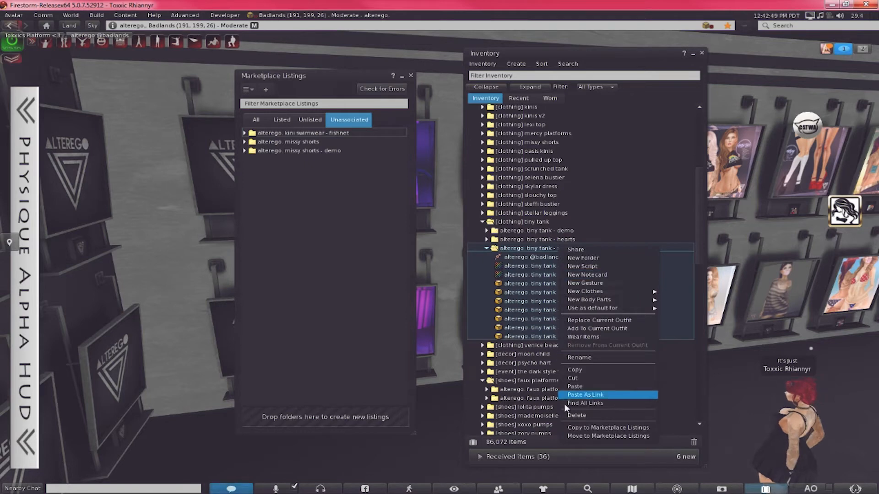
left_click(566, 428)
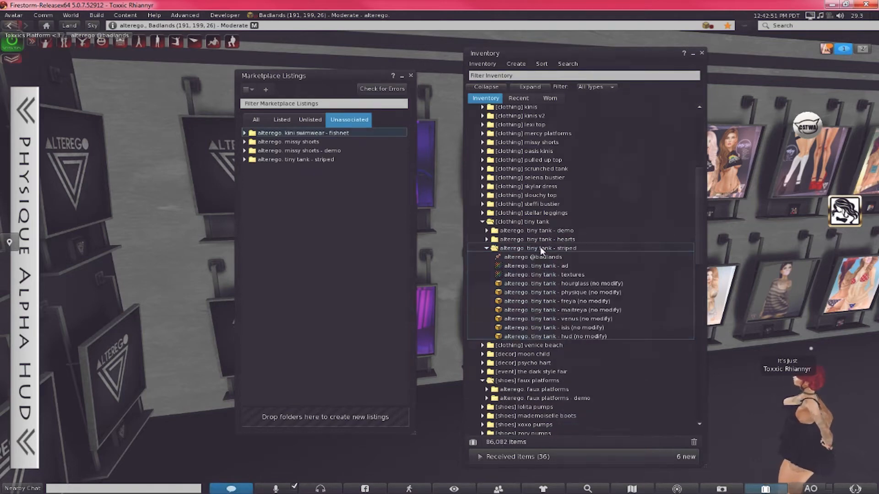
double_click(541, 249)
double_click(539, 223)
- Paste the copied landmark into the "alterego. faux platforms" folder and check the contents of "alterego. faux platforms - demo"
scroll(529, 242, "down", 4)
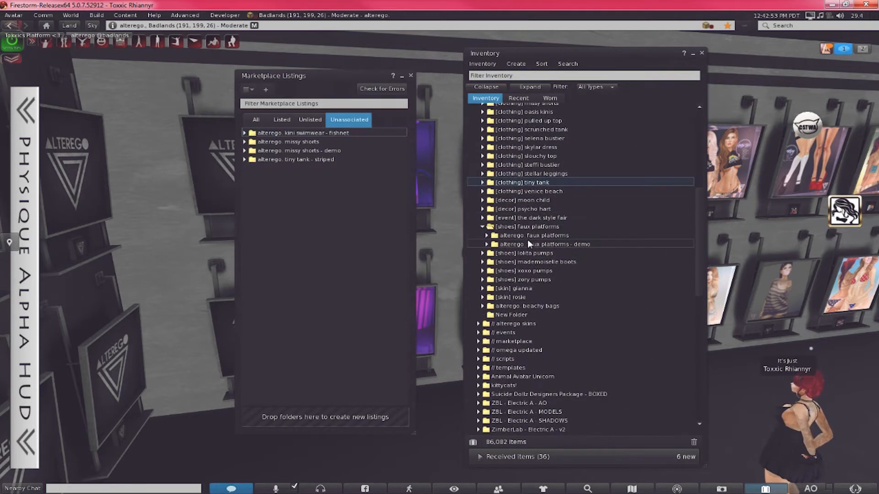
double_click(528, 236)
right_click(533, 236)
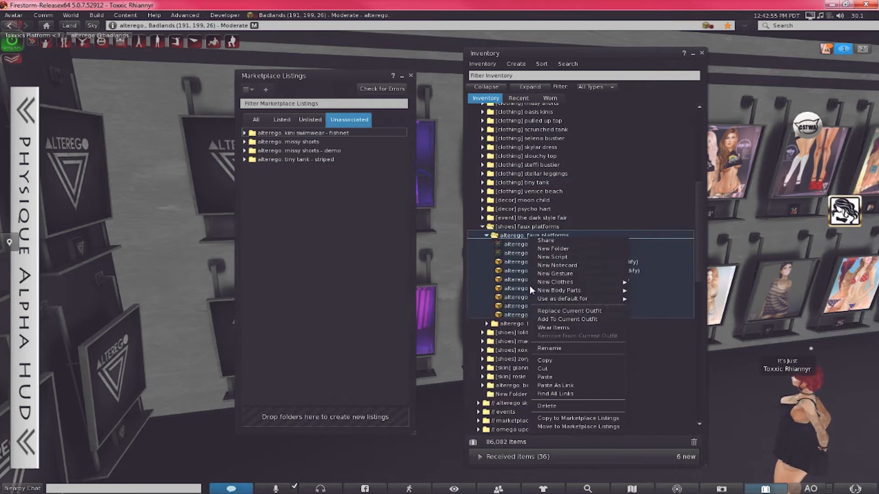
left_click(535, 375)
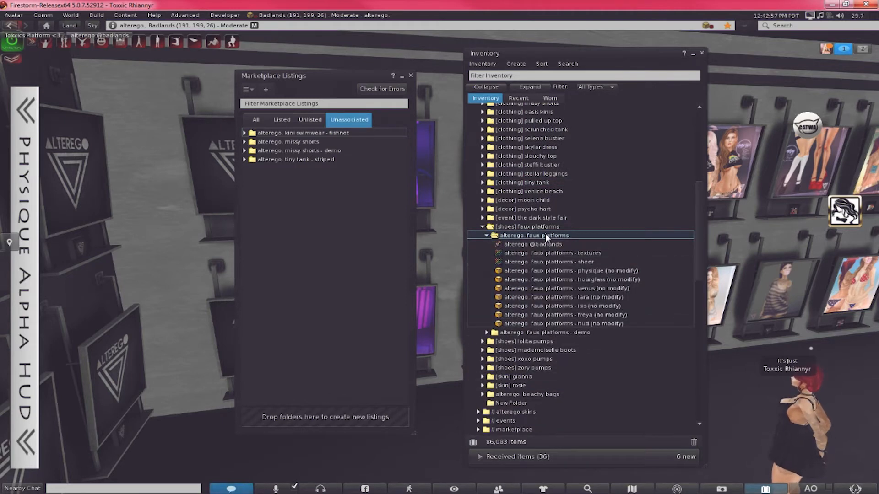
double_click(545, 235)
double_click(546, 243)
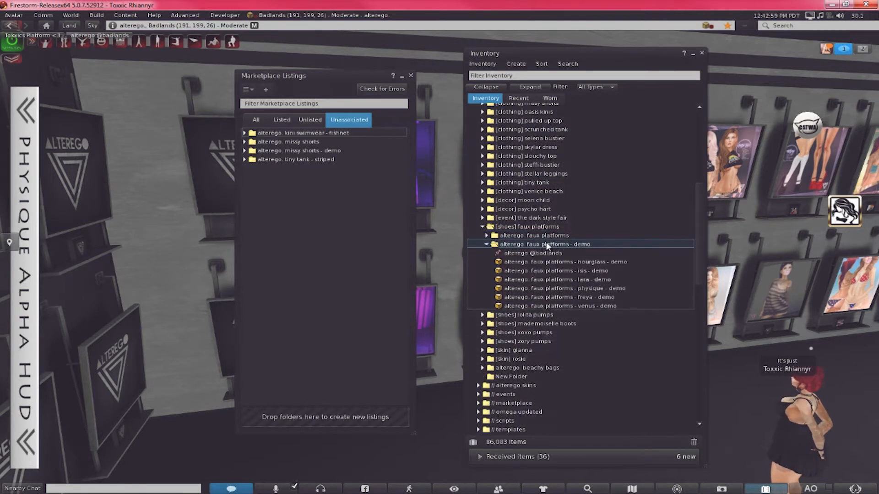
double_click(547, 244)
- Copy the "alterego. faux platforms" and "alterego. faux platforms - demo" folders to the marketplace listings
right_click(545, 235)
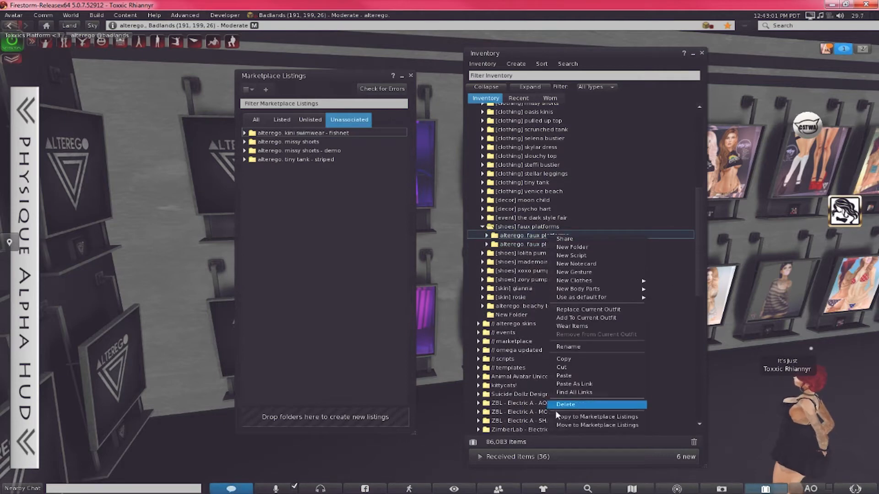
left_click(555, 416)
right_click(545, 245)
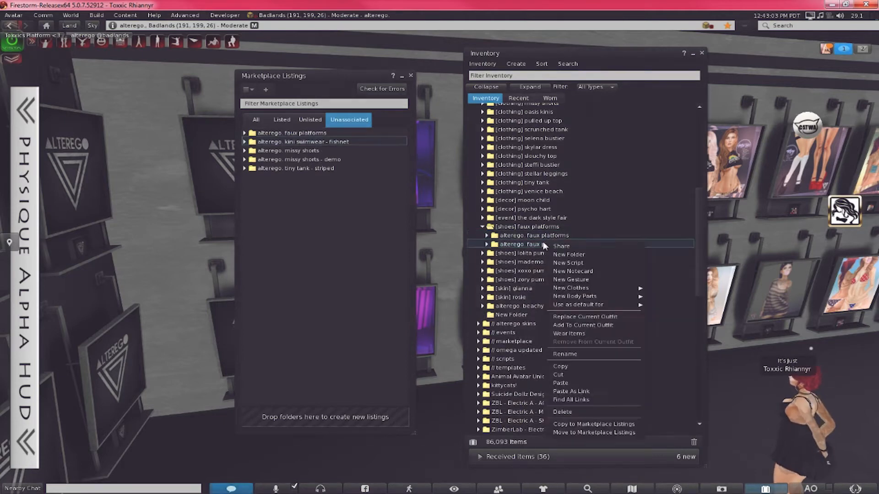
left_click(555, 421)
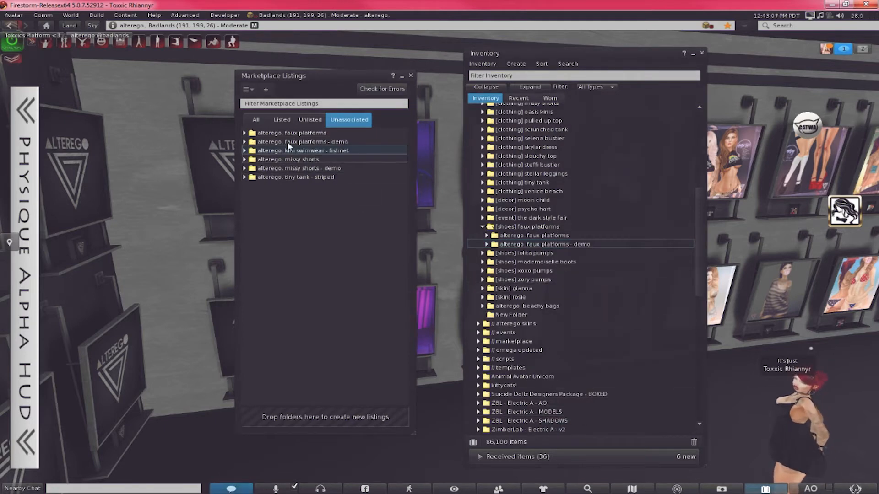
- Examine the folder structure and contents of the unassociated faux platforms, missy shorts and tiny tank entries in Marketplace Listings
double_click(327, 133)
left_click(327, 140)
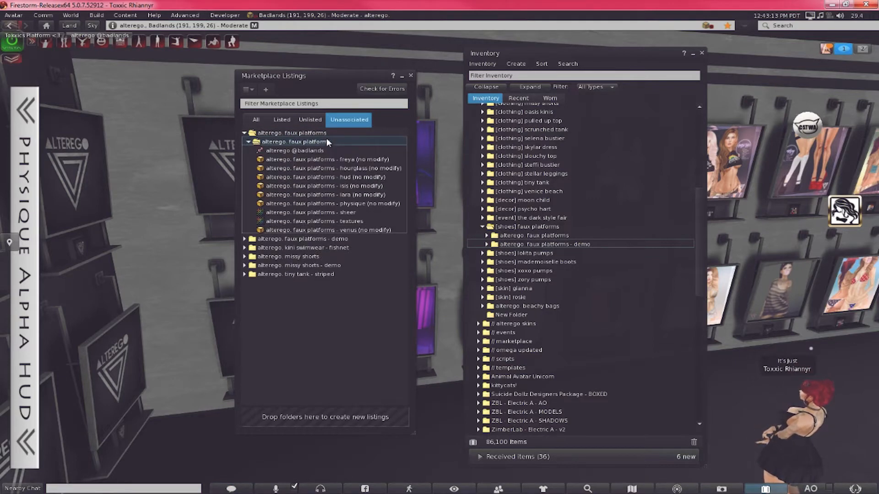
double_click(327, 143)
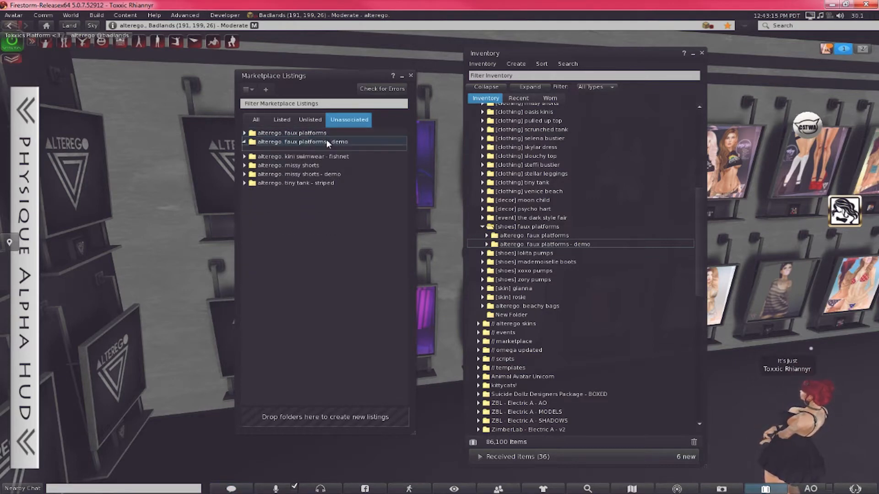
double_click(327, 151)
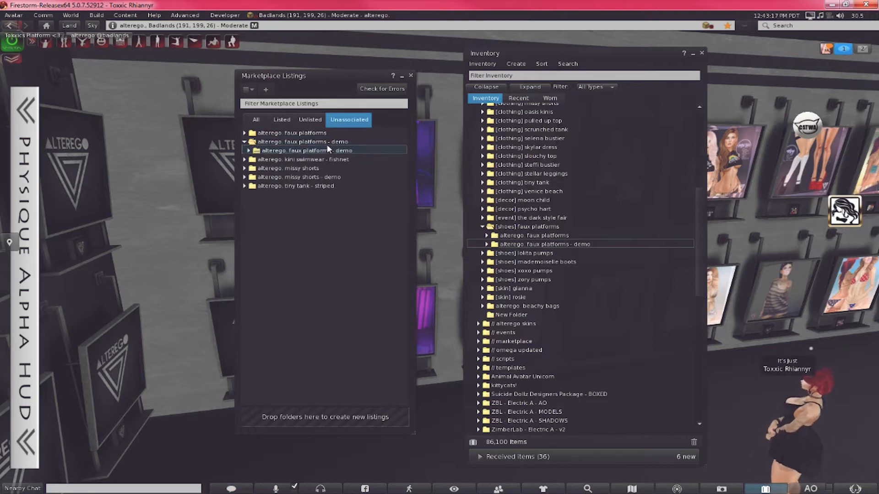
double_click(326, 159)
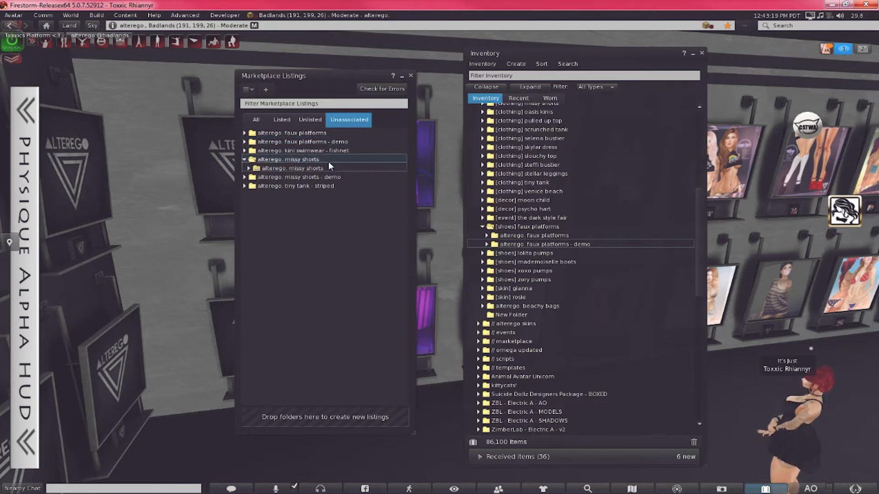
double_click(329, 168)
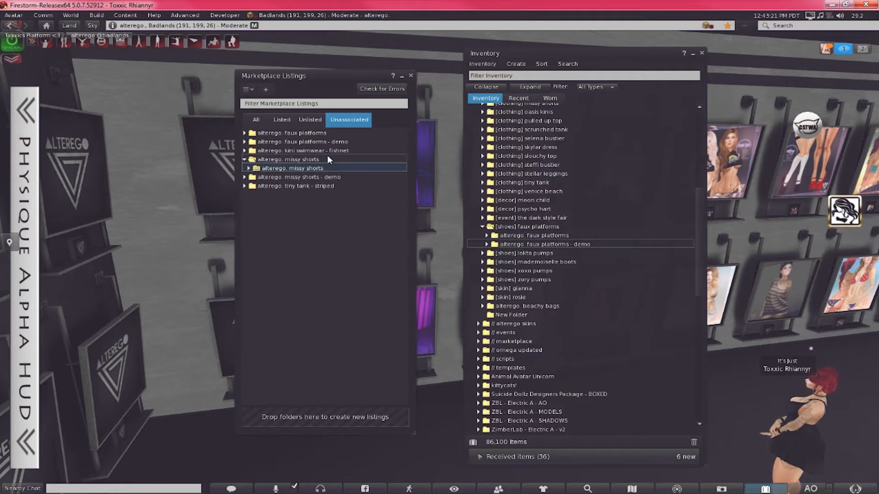
double_click(326, 168)
double_click(326, 175)
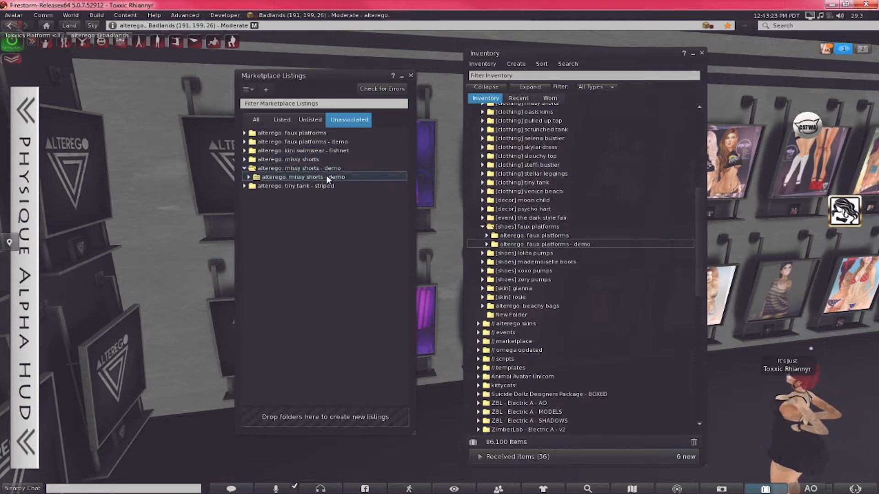
double_click(326, 168)
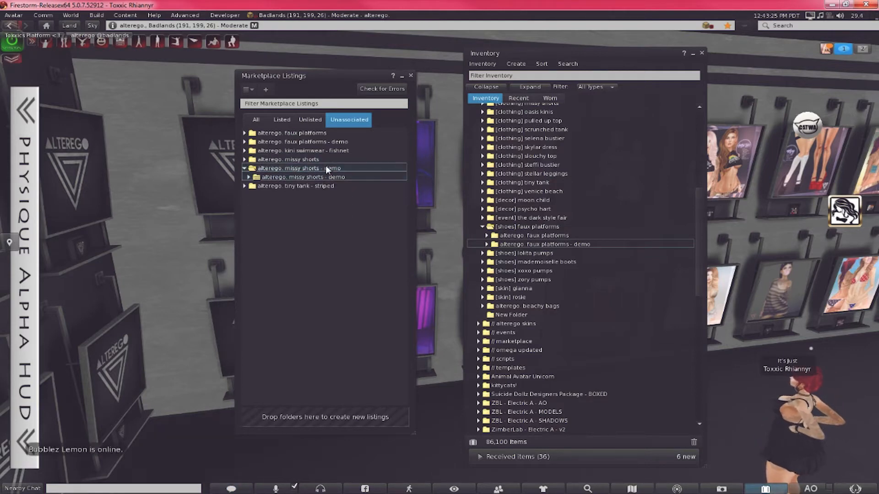
double_click(325, 178)
left_click(325, 185)
double_click(325, 185)
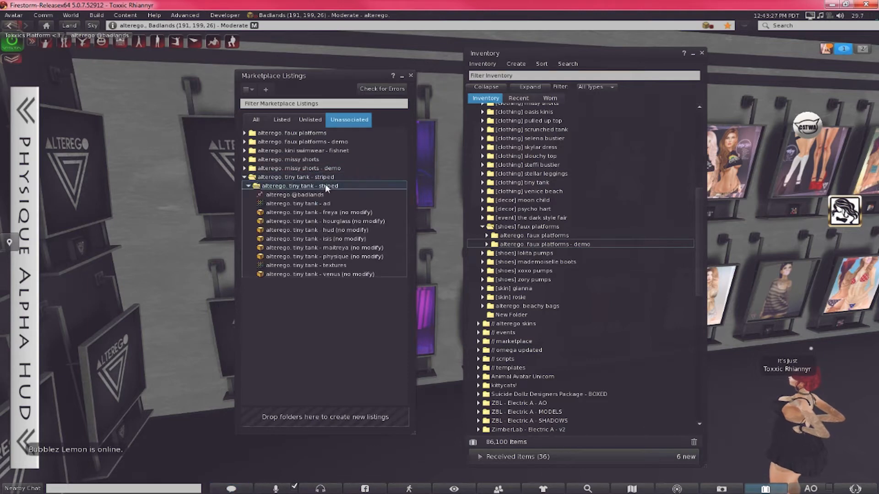
left_click(325, 177)
double_click(326, 175)
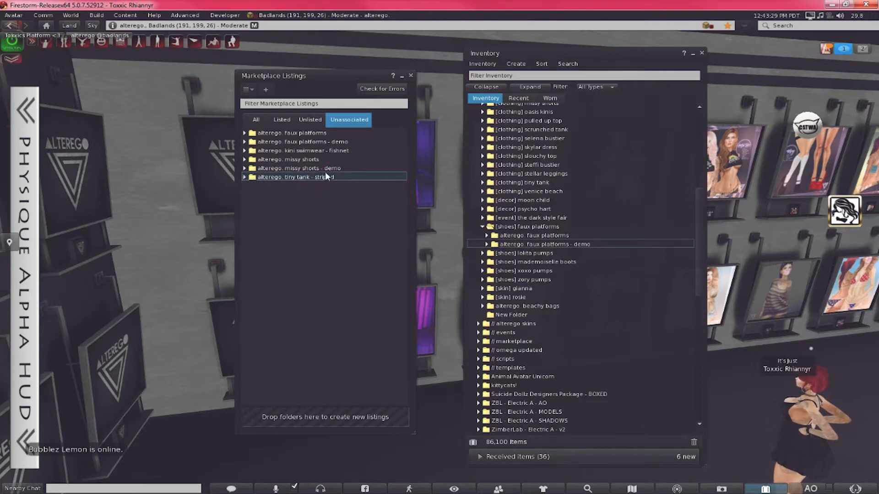
- Create a marketplace listing from the unassociated "alterego. faux platforms" folder and view the unlisted entries
left_click(312, 121)
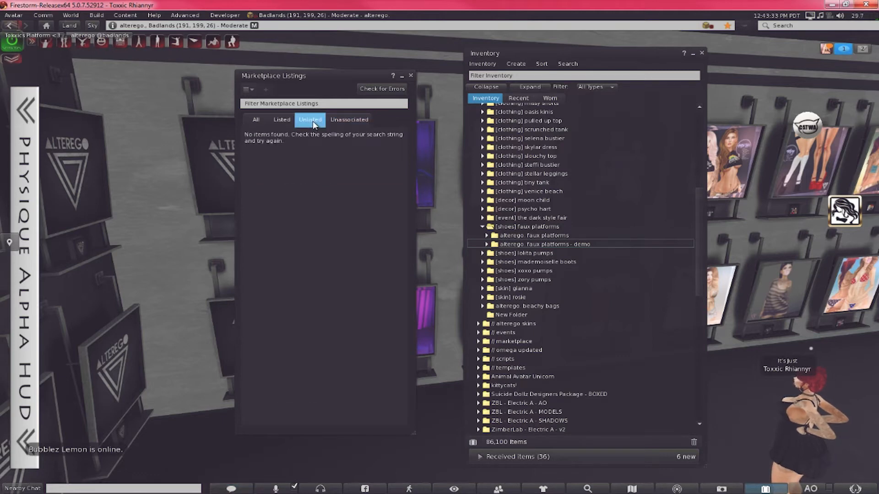
left_click(337, 120)
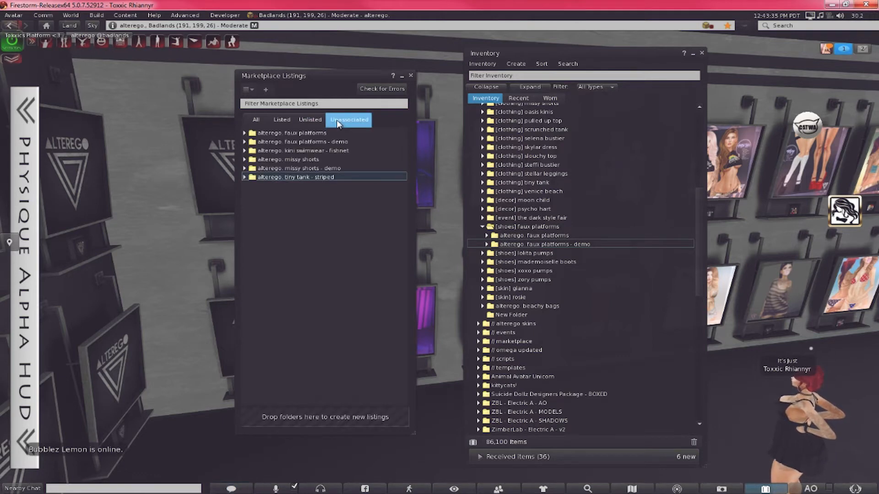
left_click(305, 133)
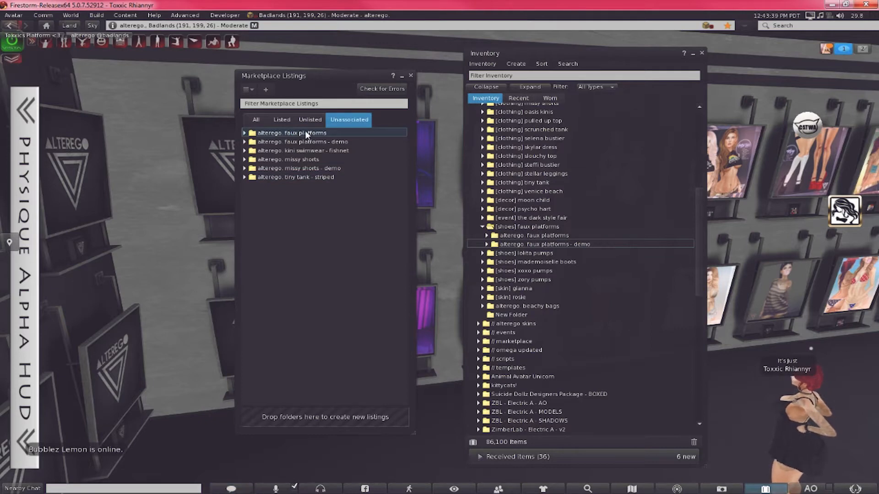
right_click(306, 134)
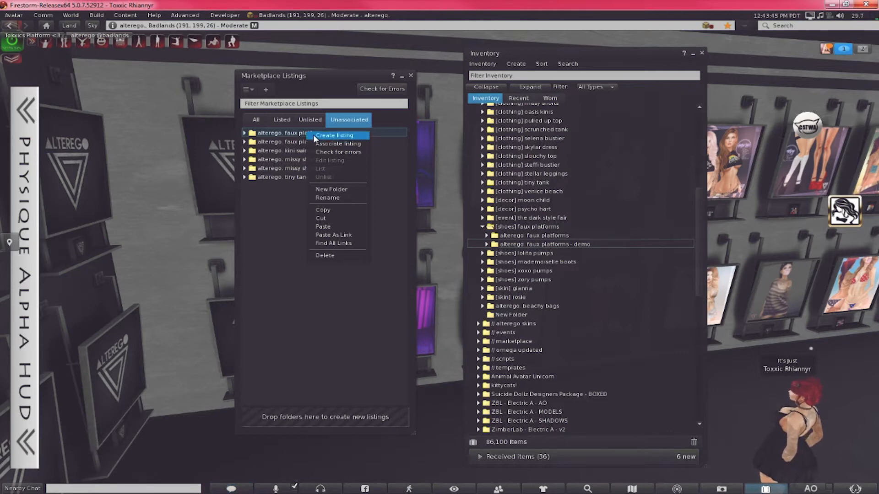
left_click(314, 134)
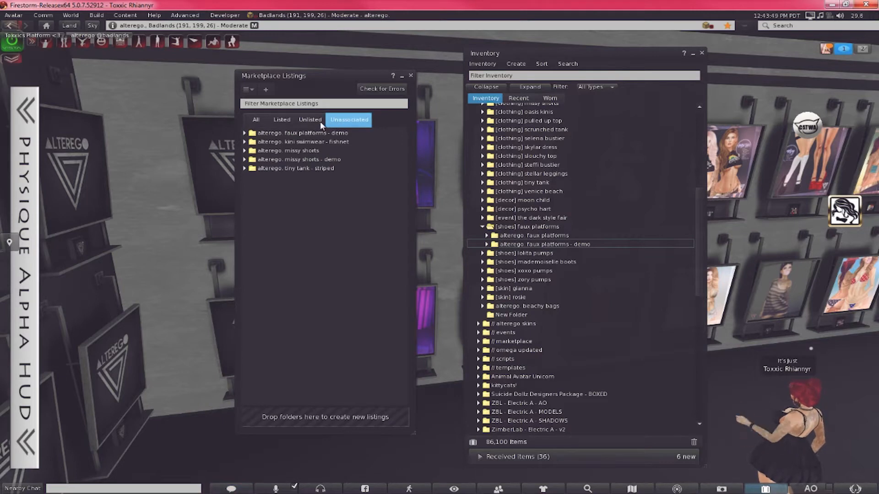
left_click(309, 121)
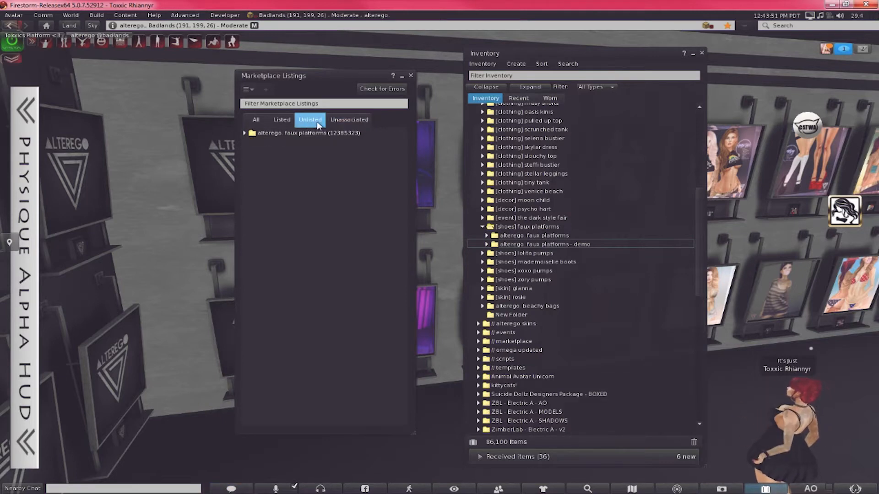
- Create listings from the unassociated "alterego. faux platforms - demo" and "alterego. kini swimwear - fishnet" folders
left_click(349, 119)
right_click(310, 133)
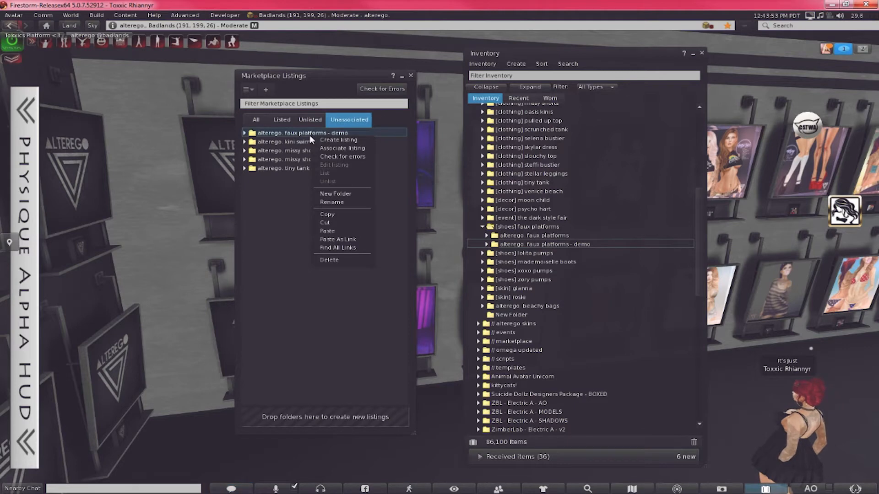
left_click(314, 139)
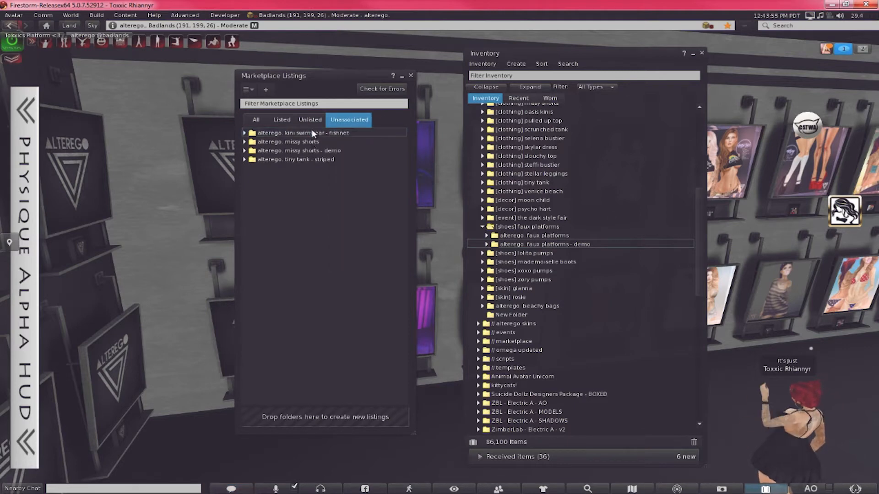
right_click(314, 134)
left_click(314, 136)
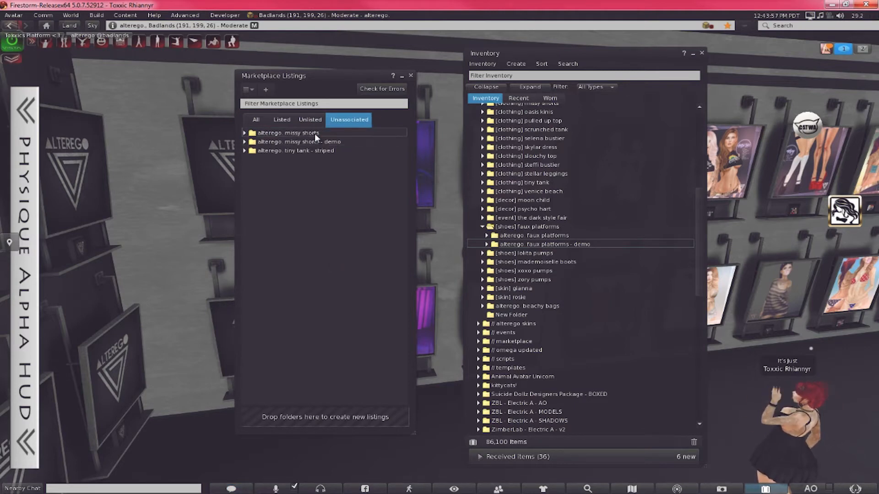
- Create listings from the unassociated "alterego. missy shorts", "alterego. missy shorts - demo" and "alterego. tiny tank - striped" folders
right_click(315, 134)
left_click(316, 136)
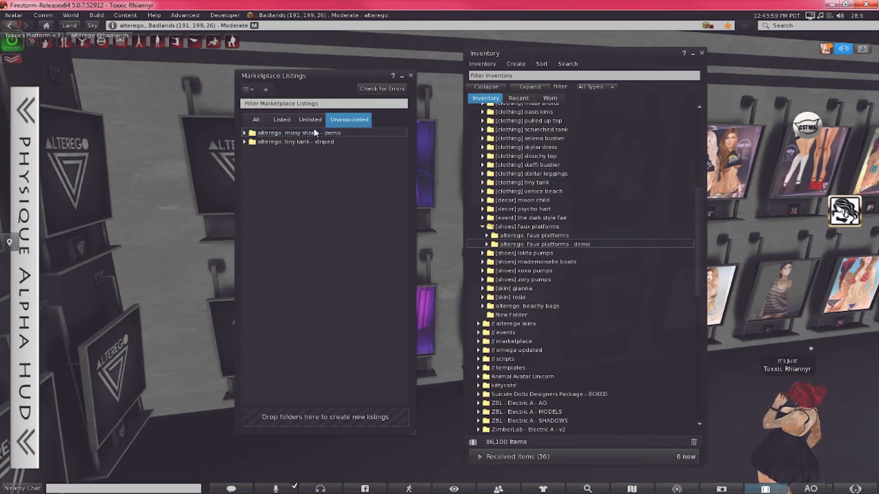
right_click(314, 132)
left_click(316, 134)
right_click(315, 133)
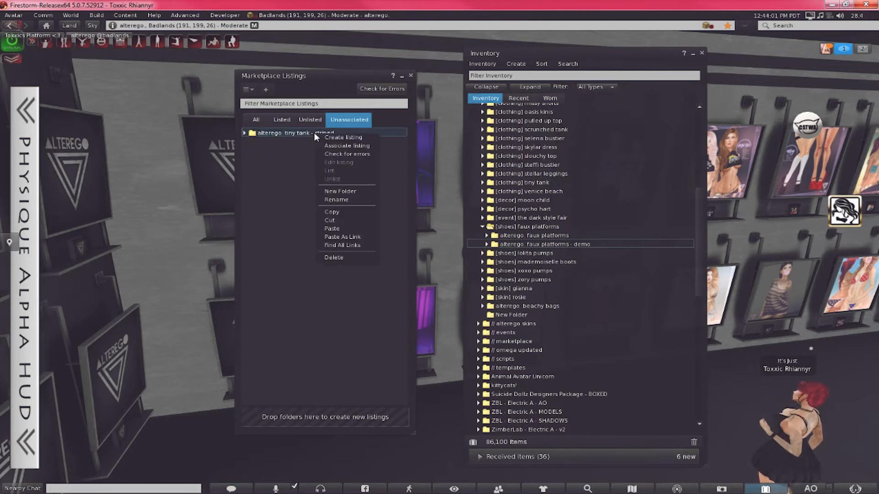
left_click(317, 137)
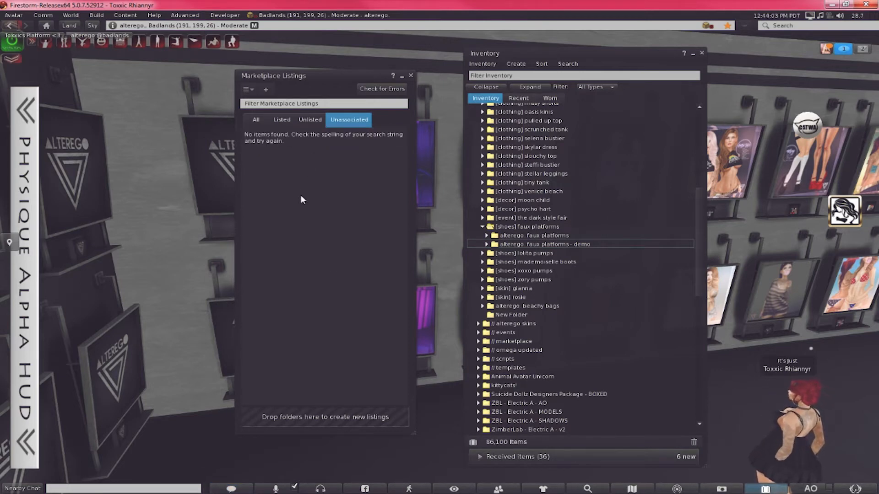
- Review the unlisted entries against the unassociated ones in Marketplace Listings
left_click(304, 119)
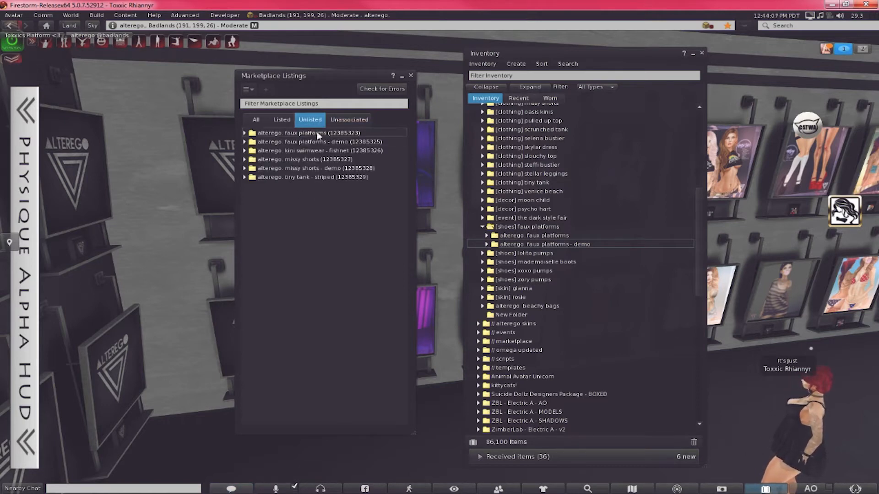
left_click(337, 118)
left_click(306, 118)
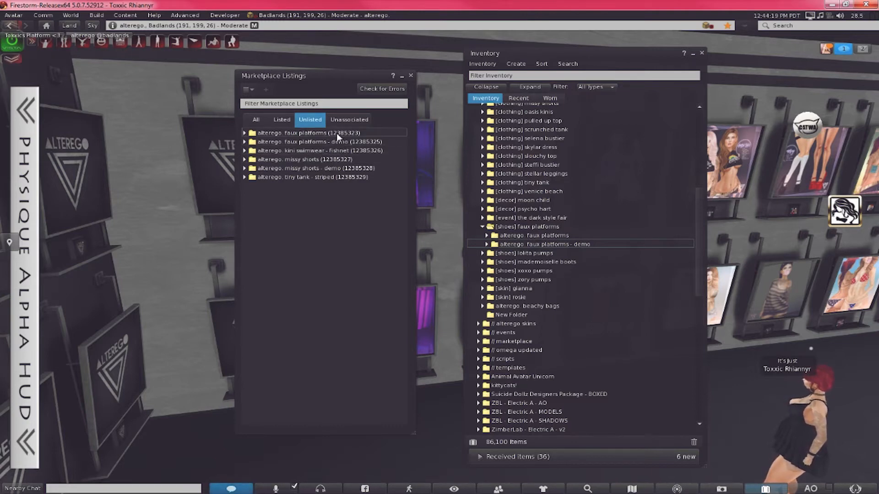
- Close the Inventory window and the open web browser, leaving the Wix page without saving
left_click(337, 133)
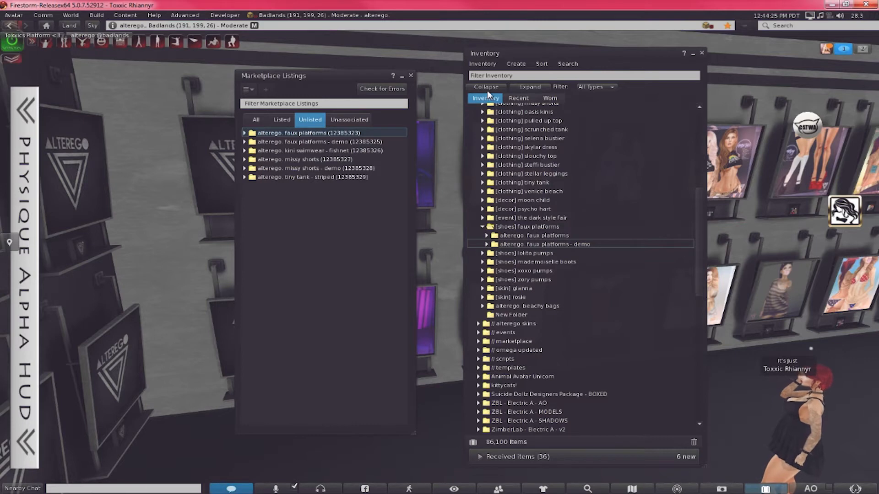
left_click(702, 52)
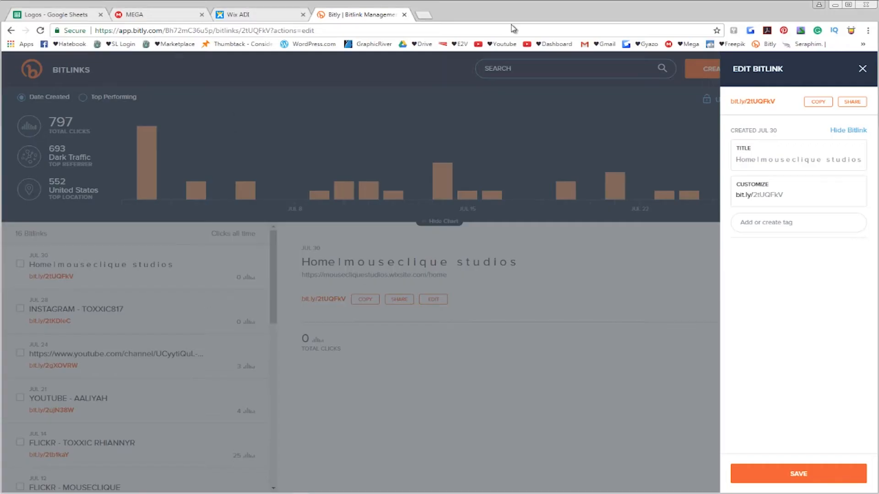
left_click(864, 5)
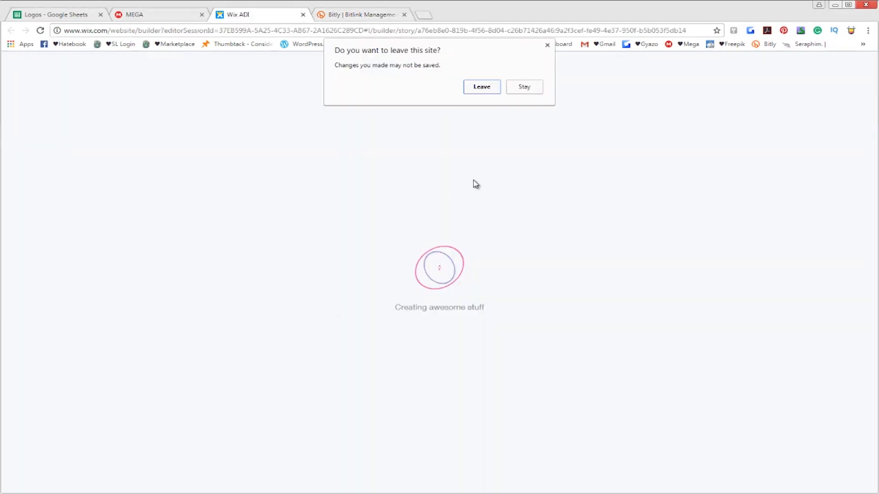
left_click(478, 87)
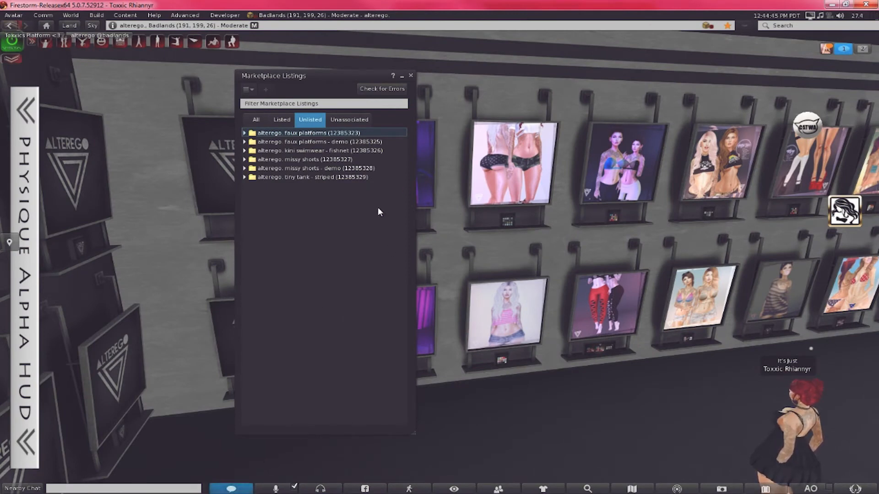
- Check the web browser choice for opening links in the Network & Files preferences, and accept the preferences
key("ctrl+p")
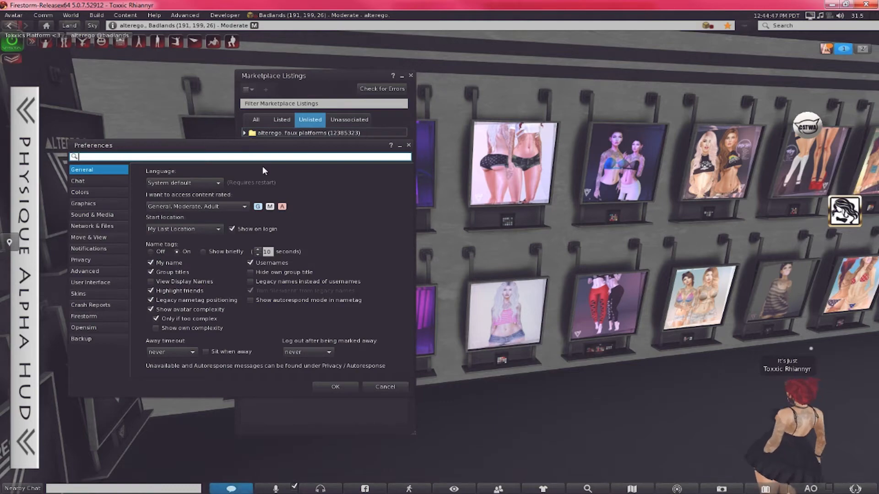
left_click_drag(274, 146, 646, 136)
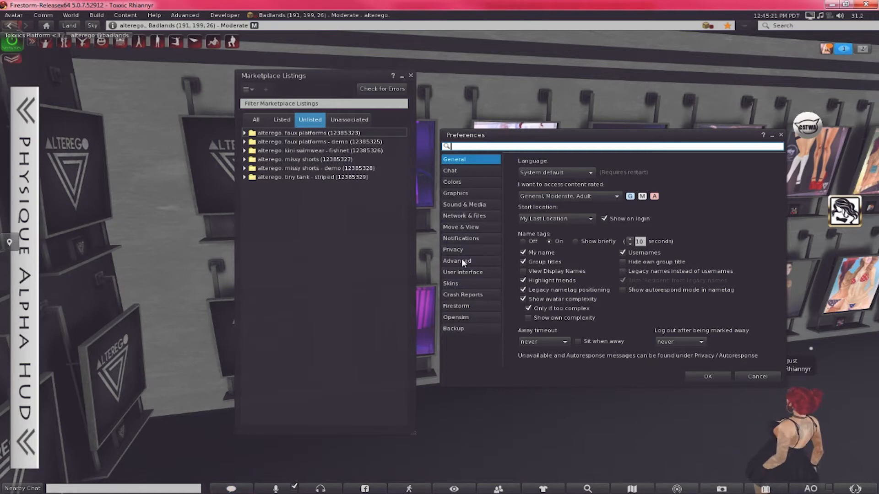
left_click(480, 218)
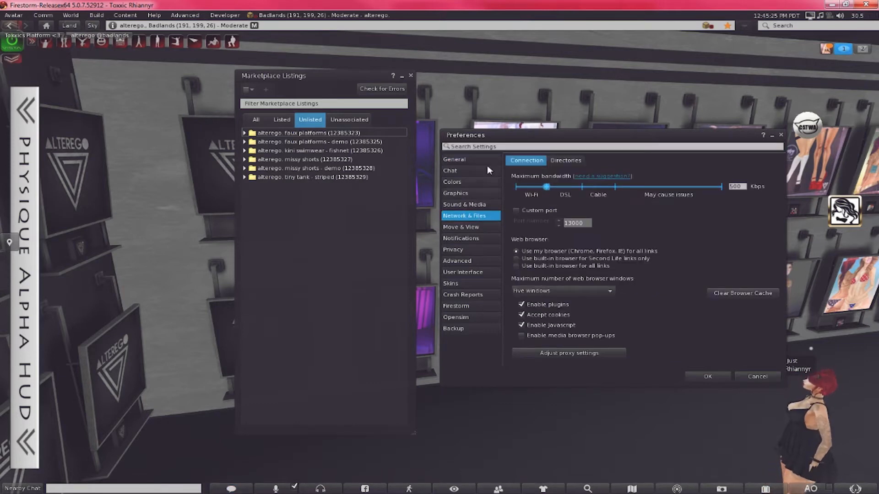
left_click_drag(505, 134, 488, 77)
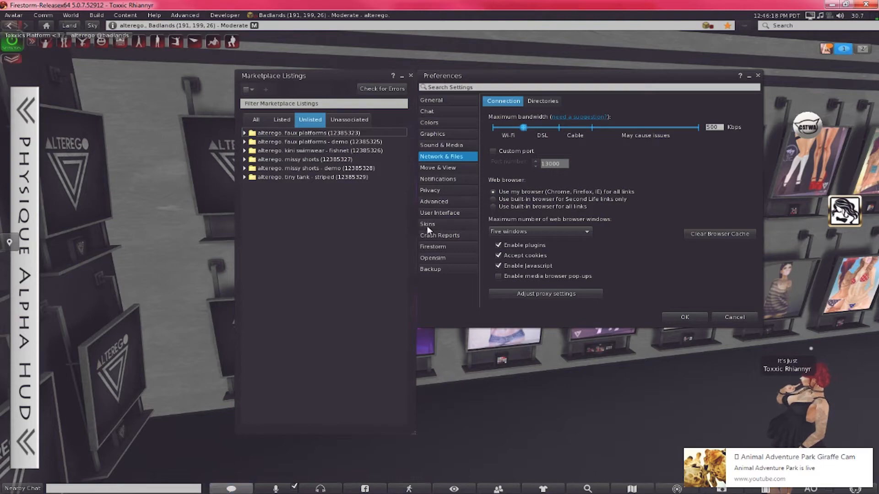
left_click(701, 314)
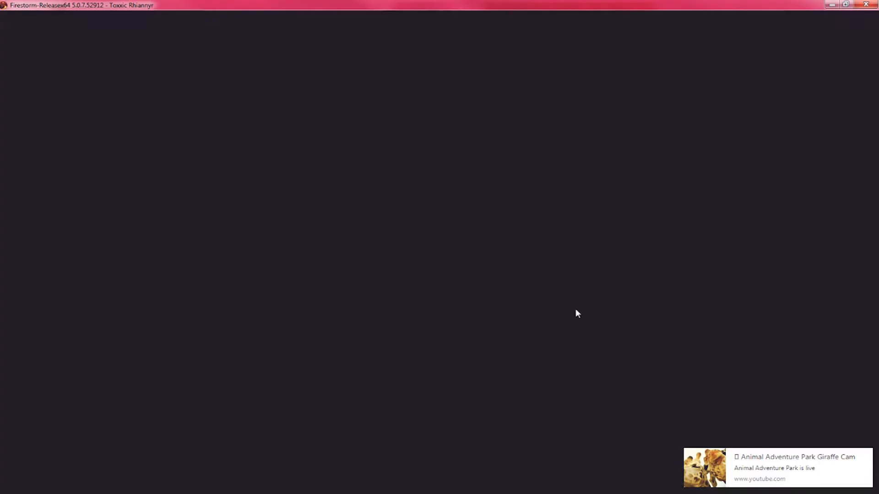
- Open the unlisted "alterego. faux platforms" listing for editing on the marketplace website and dismiss the Giraffe Cam notification
left_click(358, 133)
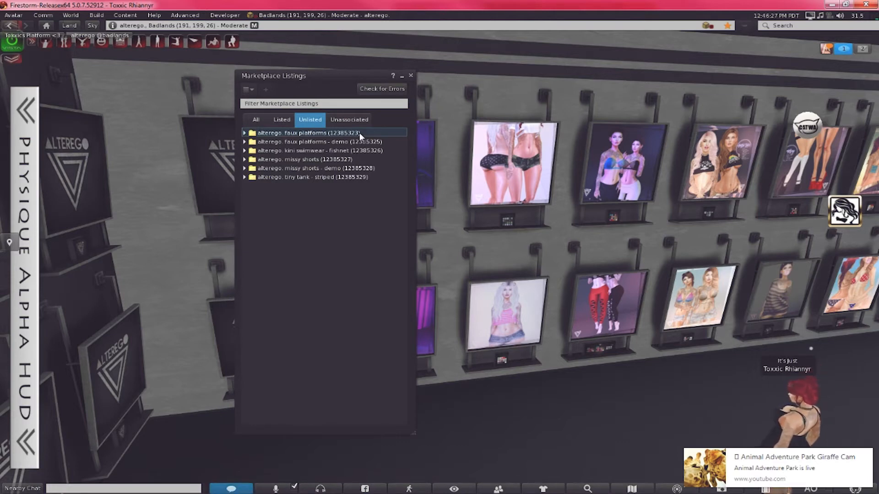
right_click(360, 134)
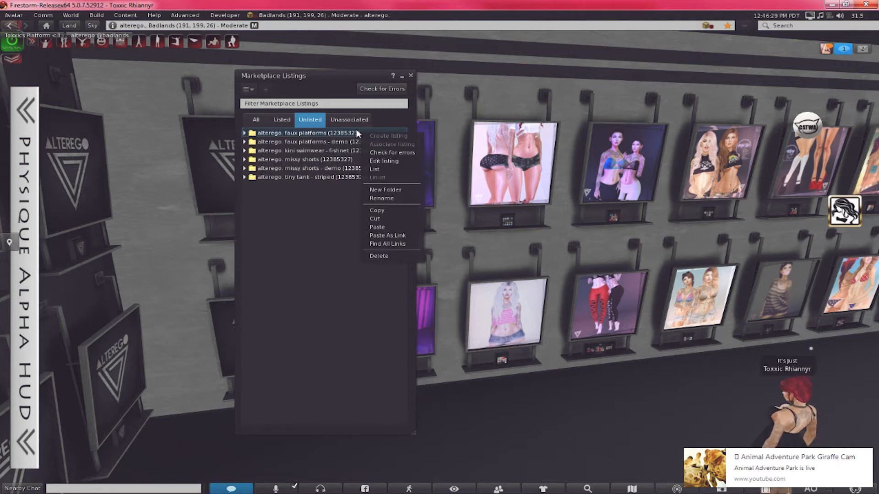
left_click(379, 161)
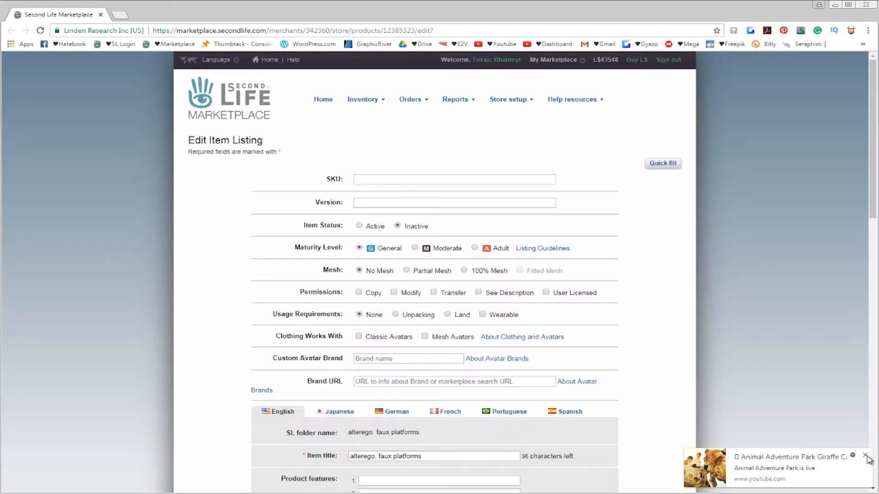
left_click(866, 456)
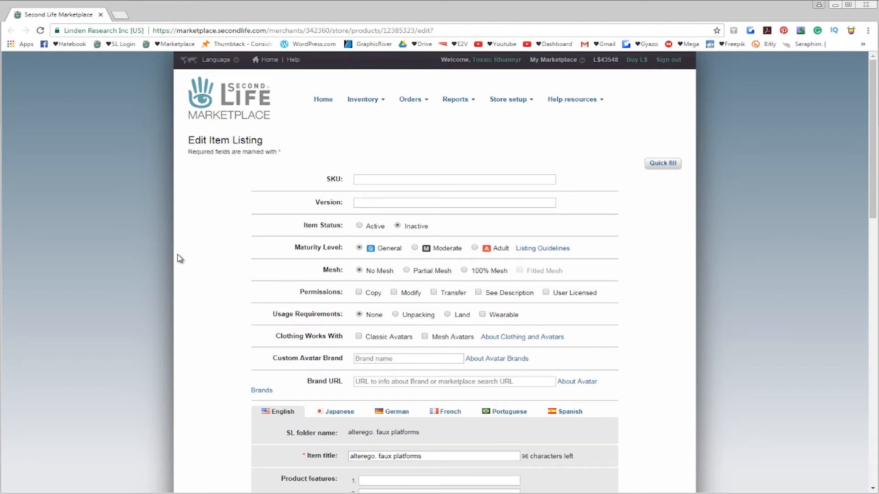
- Set the listing's status to Active, mesh to 100% Mesh, permissions to Copy and clothing compatibility to Mesh Avatars
scroll(190, 256, "down", 8)
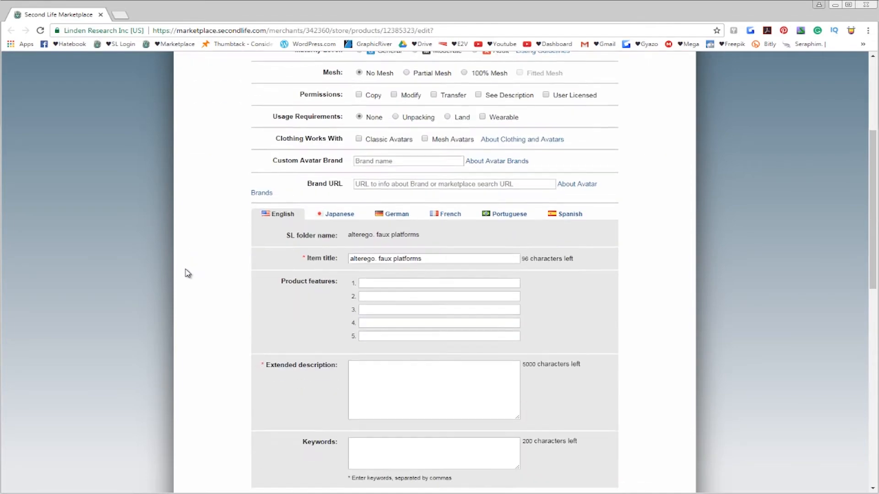
scroll(183, 280, "down", 7)
scroll(181, 287, "up", 8)
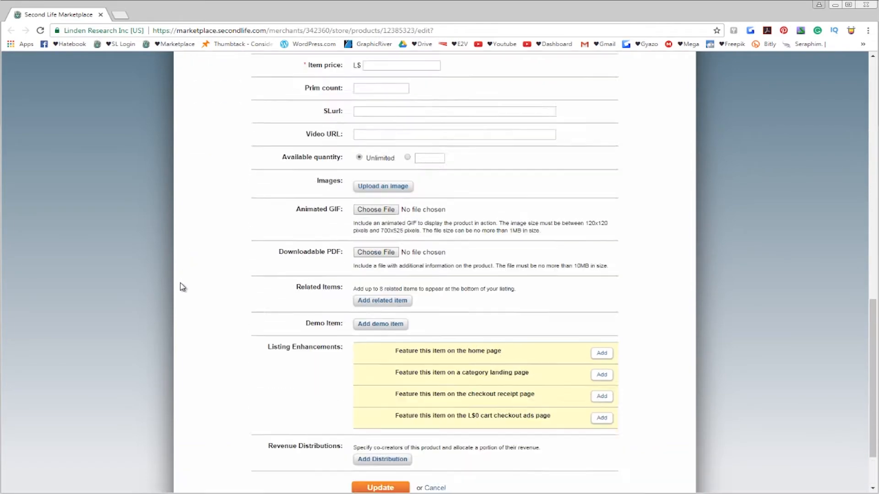
scroll(182, 287, "up", 8)
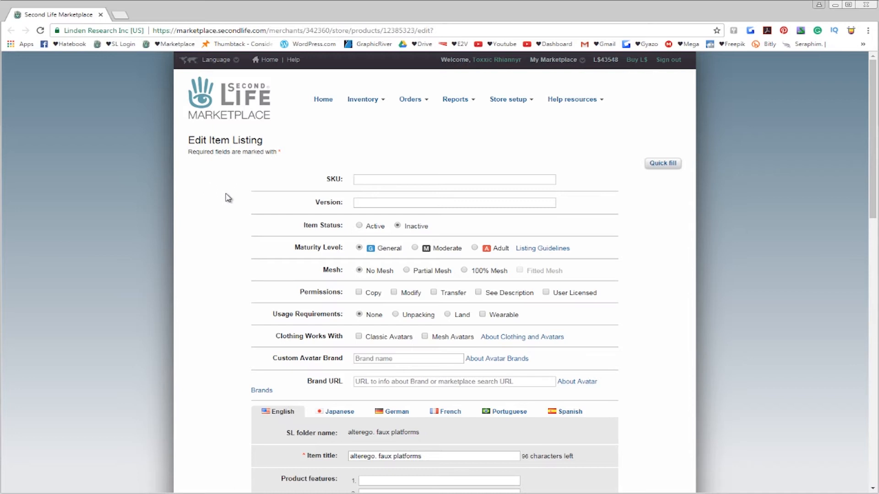
left_click(359, 226)
left_click(464, 270)
scroll(193, 261, "down", 1)
left_click(359, 243)
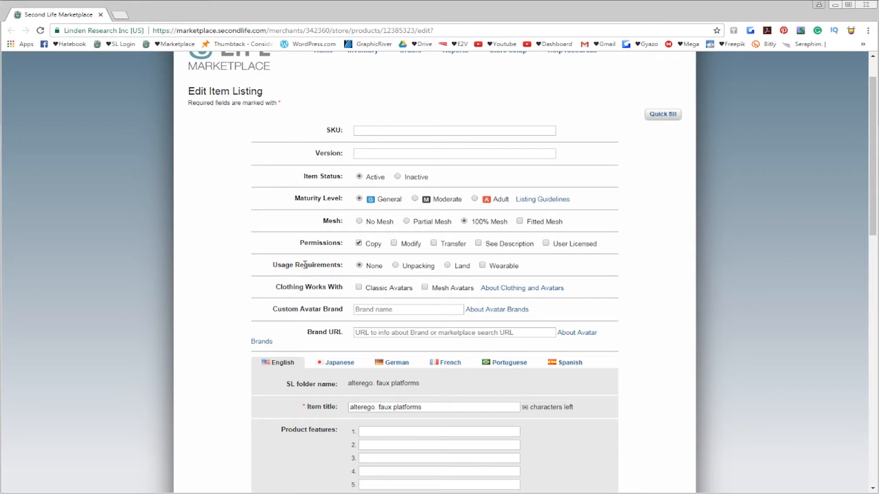
scroll(306, 274, "down", 1)
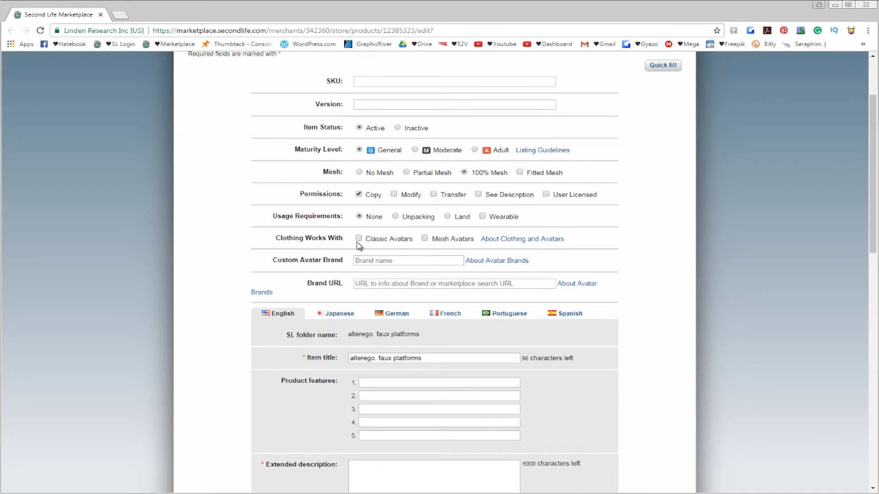
left_click(427, 240)
- Compare the listing's item title with its SL folder name
scroll(222, 257, "down", 2)
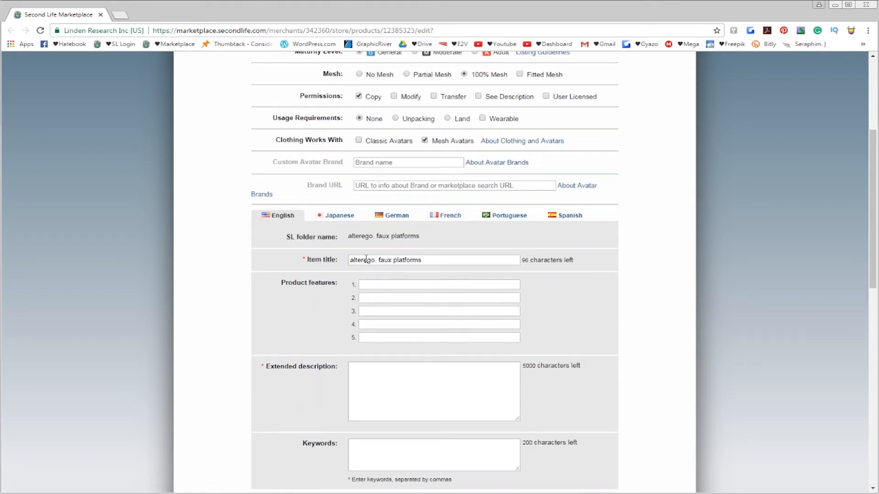
left_click(350, 260)
left_click_drag(350, 260, 454, 260)
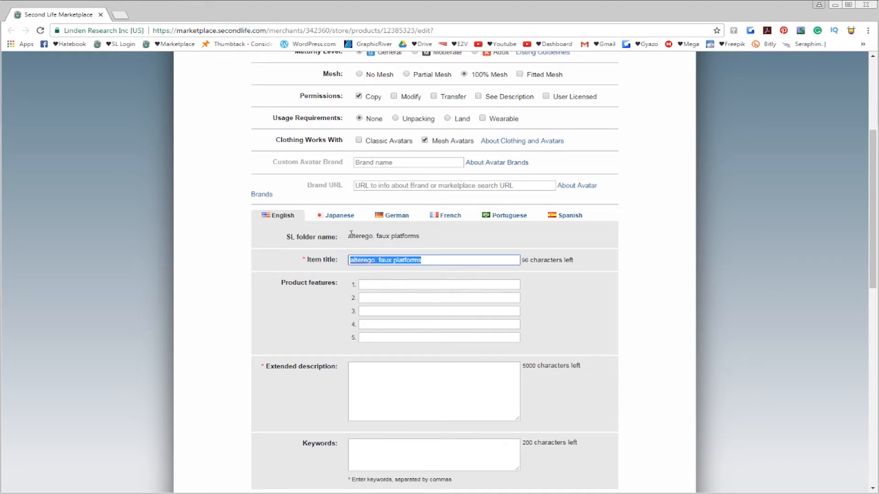
left_click_drag(347, 236, 429, 238)
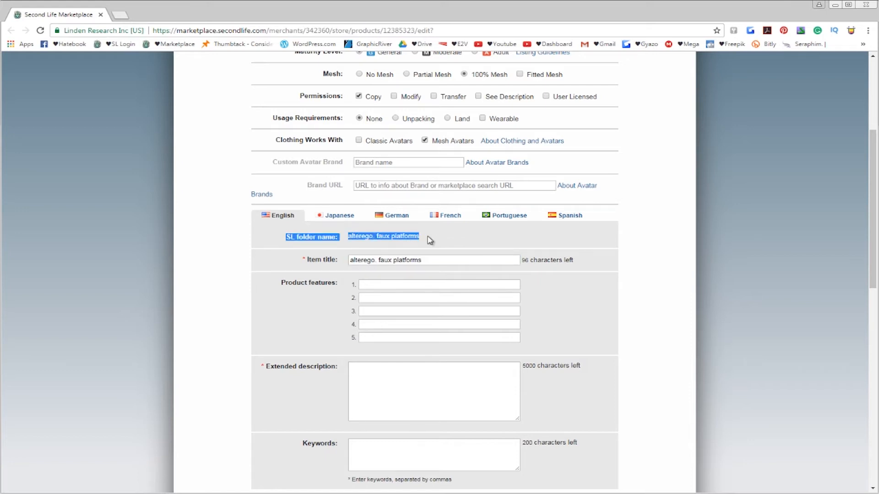
left_click(366, 236)
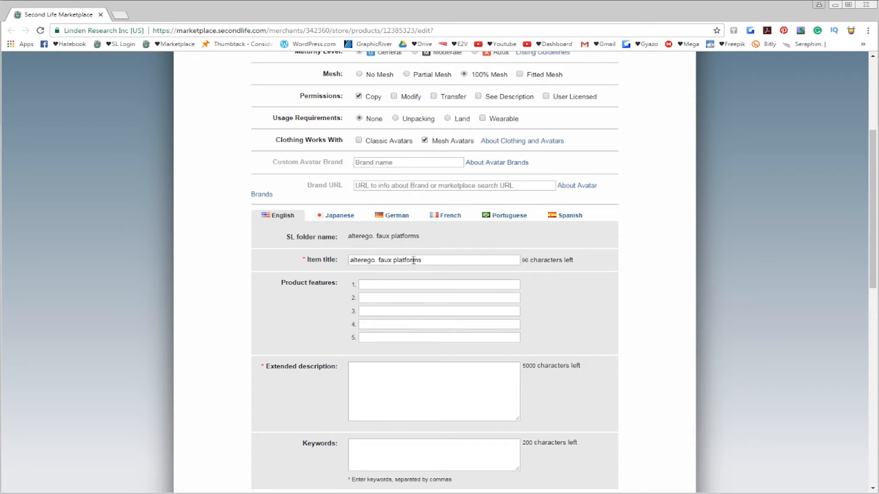
- Enter the extended description "fits belleza, maitreya, slink feet / body" with "texture hud" on a second line
scroll(339, 256, "down", 3)
left_click_drag(444, 113, 167, 217)
left_click(403, 234)
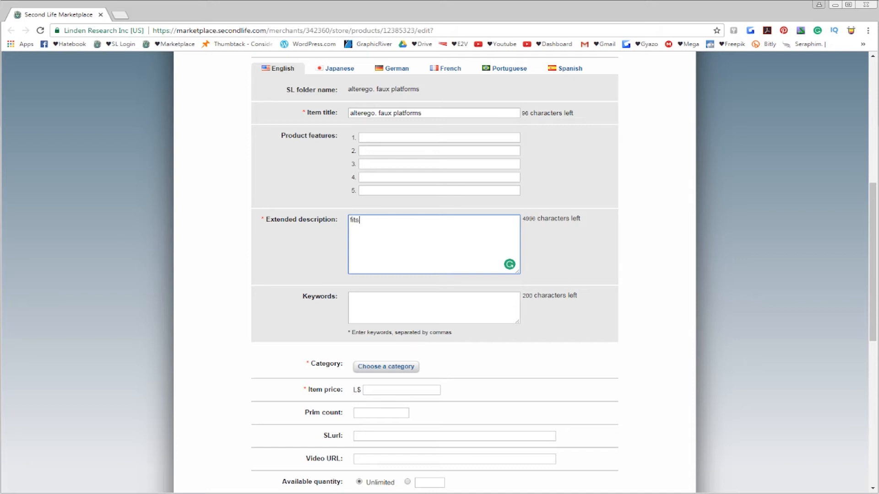
type("belleza, maitreya, slink")
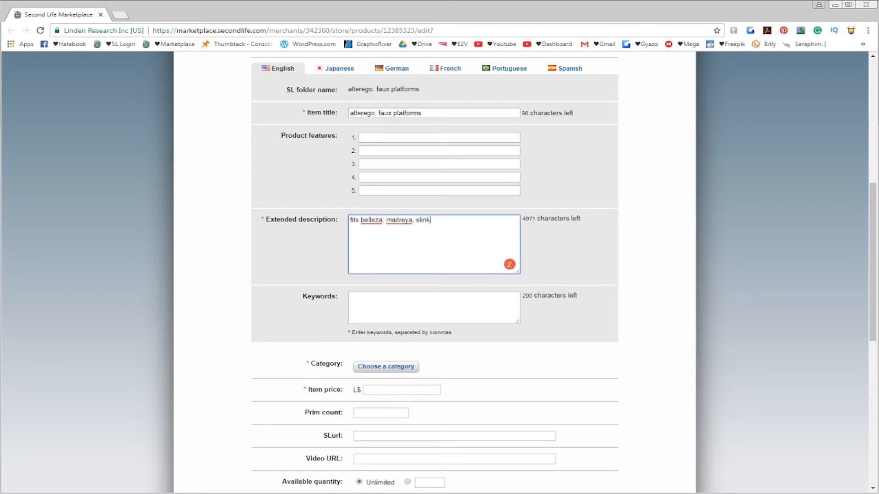
type(" feet / body")
key("Return")
type("texture hud")
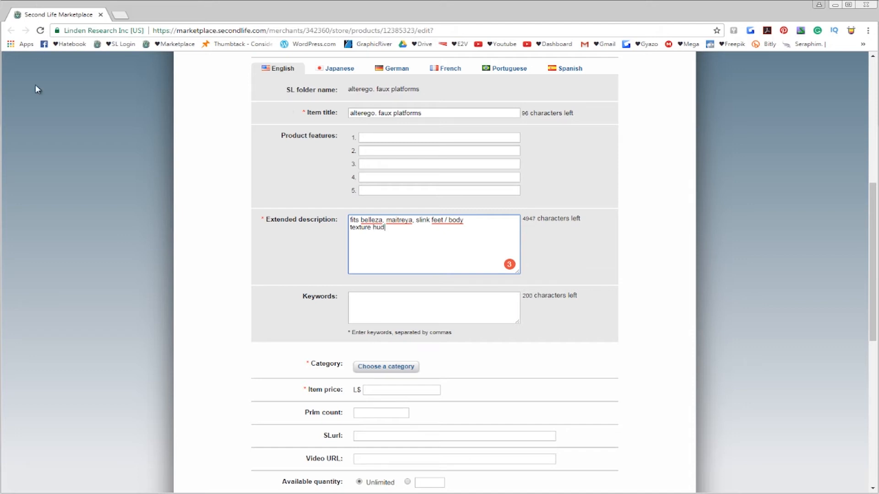
- Enter the keywords platforms, shoes, footwear, heels, pumps, women, mesh, belleza, maitreya, slink, body, feet, foot, new, alterego, the creator's name, texture hud and hot
scroll(274, 220, "down", 2)
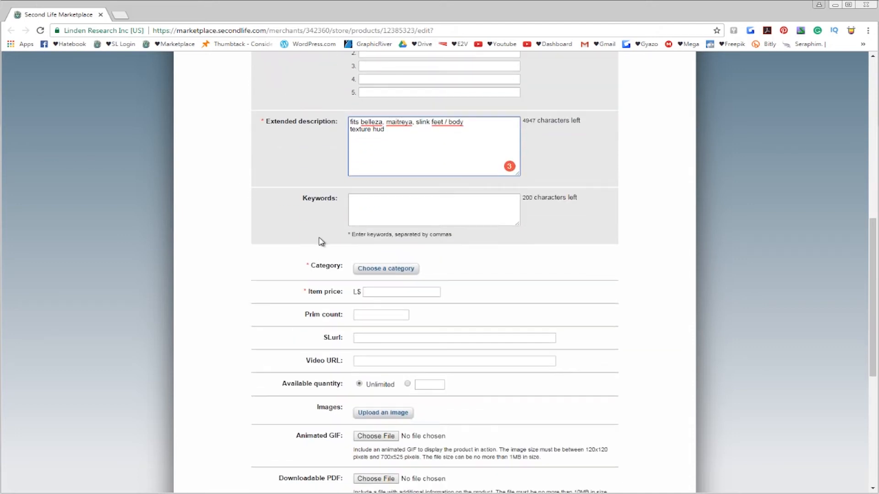
left_click(363, 208)
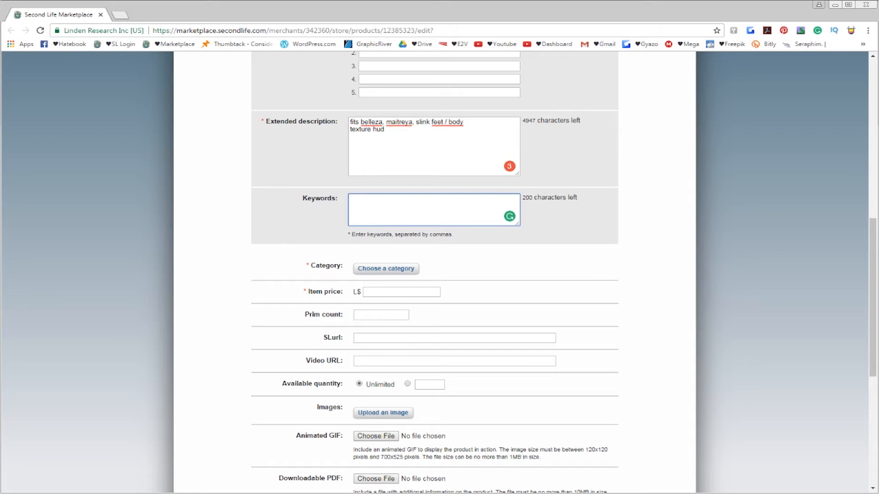
type("platforms,  shoes, footwear, heels, pumps, ")
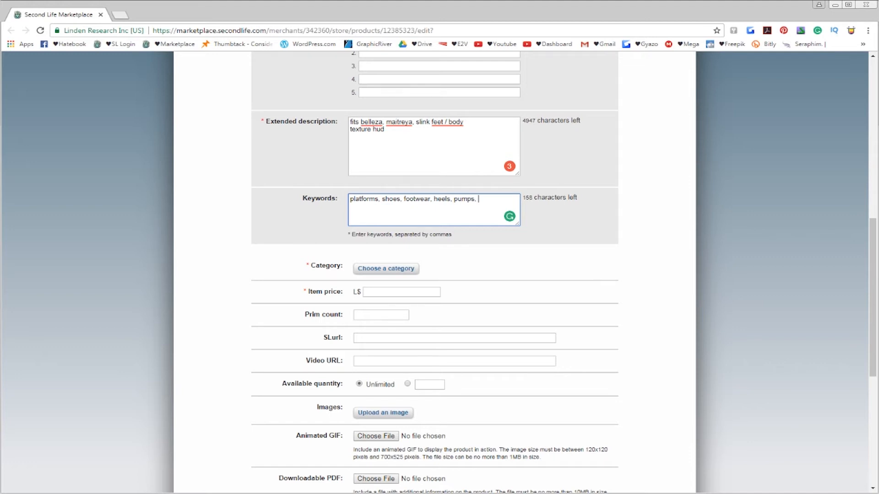
type("women, mesh, belleza, mait")
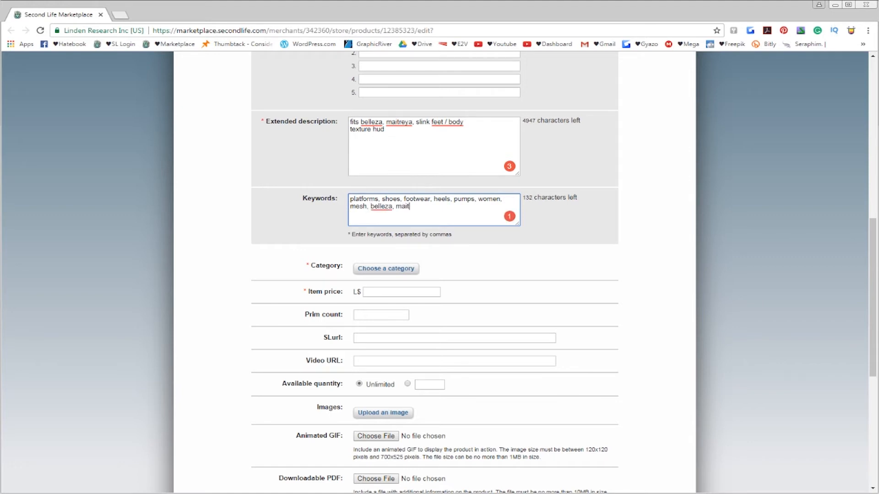
type("reya, slink, body, feet, foot, new, ")
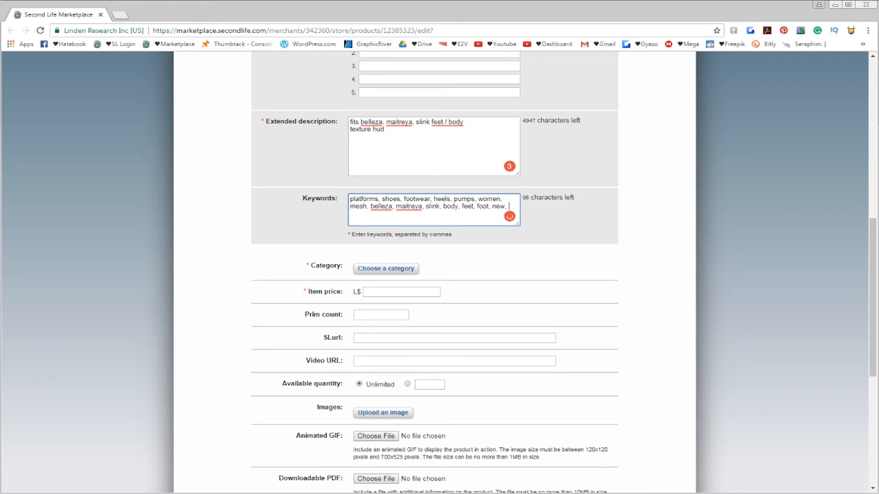
type("alterego, toxxic rhianny")
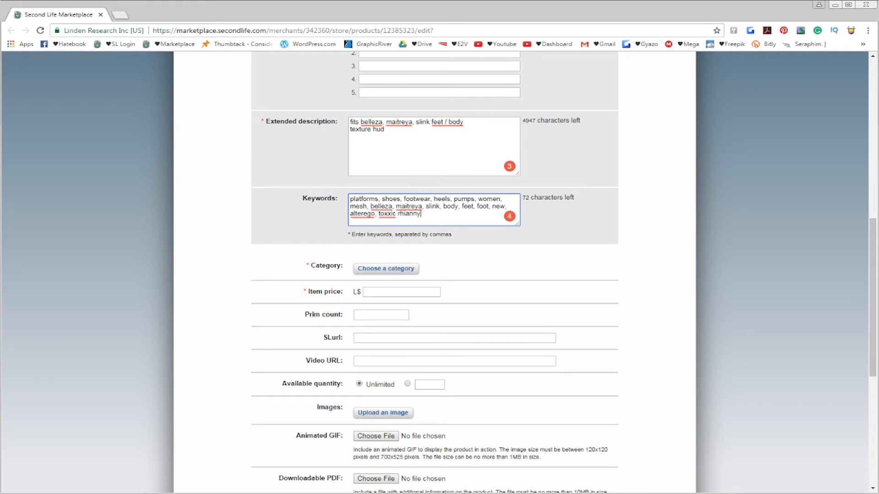
type("r,")
type("texture hud, hot")
- Set the listing's category to Apparel > Women's > Women's Footwear > Women's Heels > Platform
left_click(378, 270)
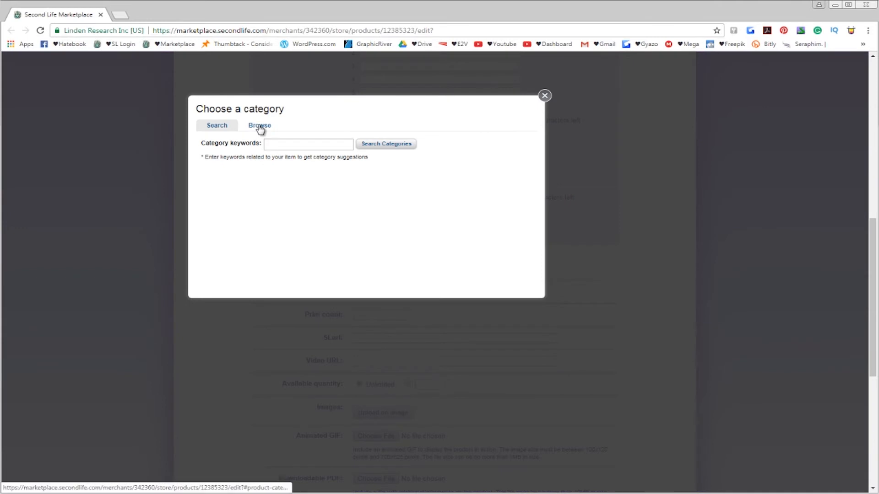
left_click(260, 126)
left_click(229, 164)
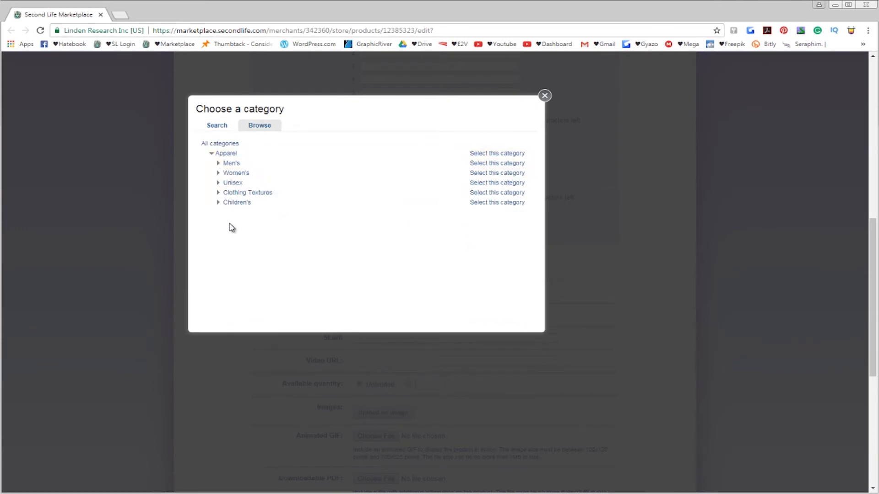
left_click(245, 172)
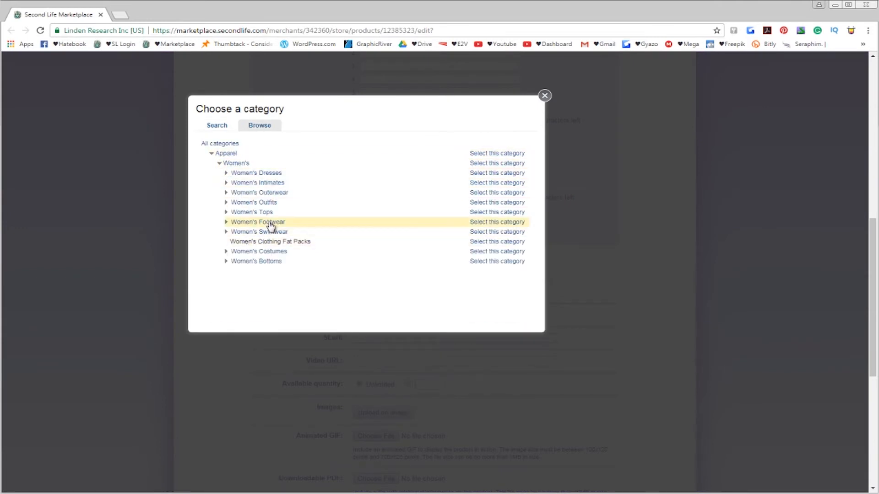
left_click(269, 223)
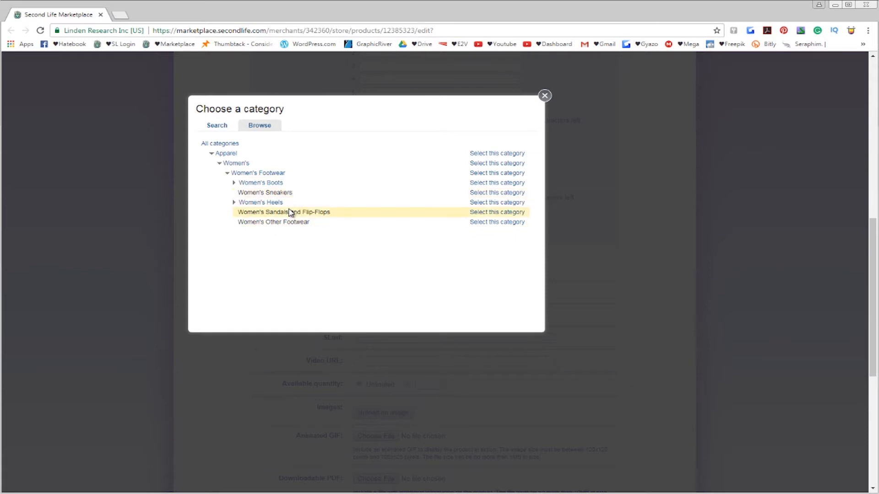
left_click(289, 203)
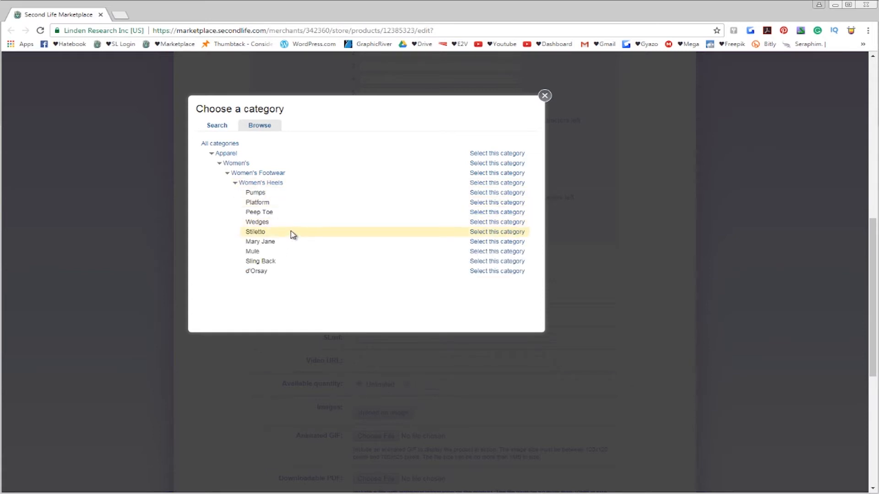
left_click(483, 205)
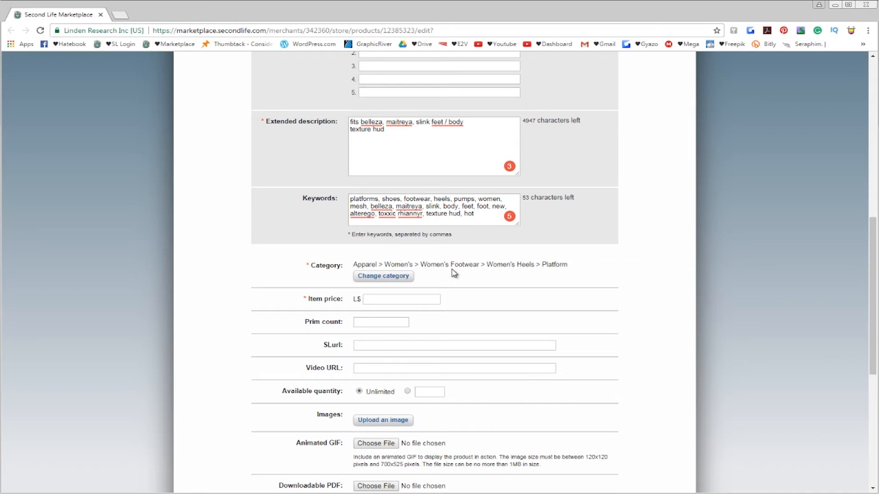
- Set the listing's item price to L$ 100
scroll(218, 275, "down", 1)
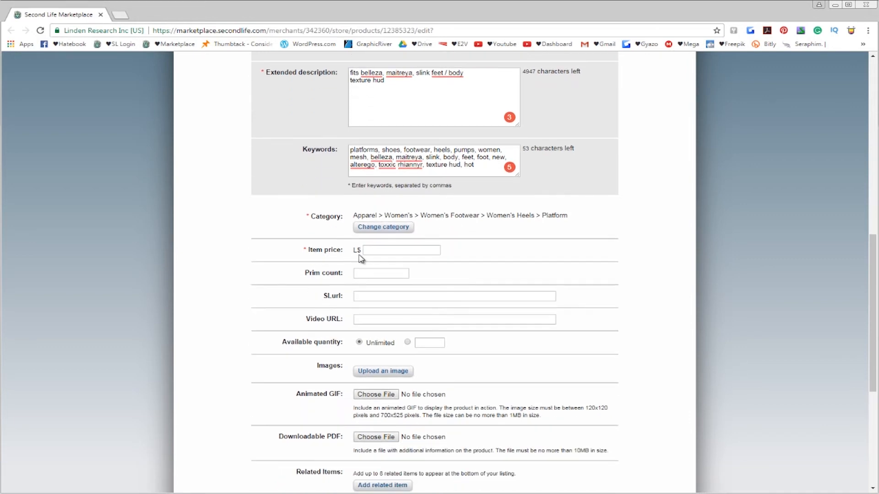
left_click(373, 251)
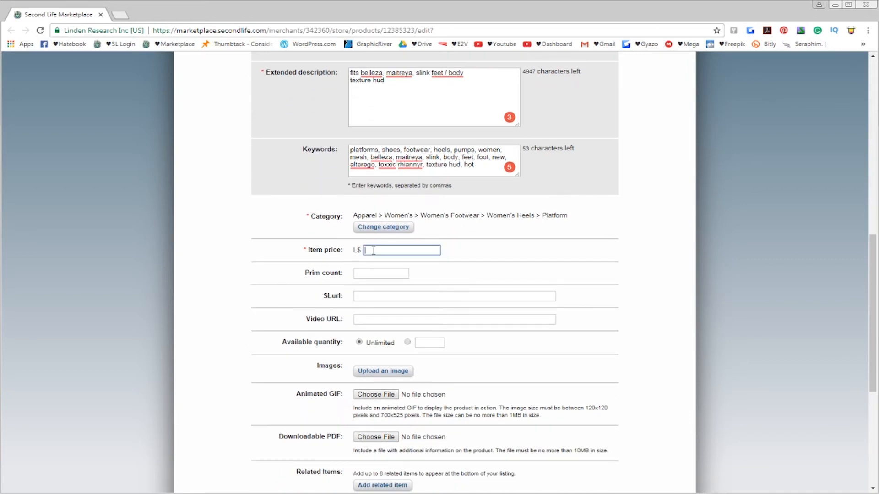
type("100")
double_click(261, 237)
- Review the listing's optional prim count, SLurl, video URL and available quantity fields
left_click(381, 277)
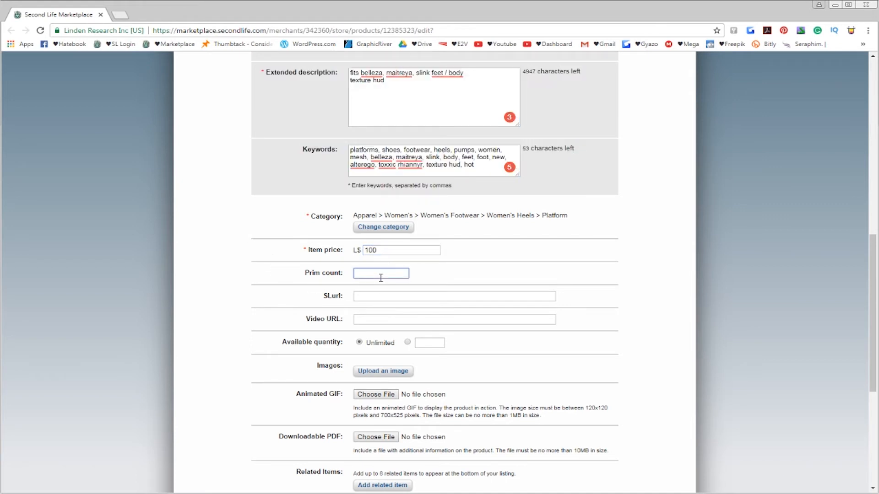
left_click(380, 297)
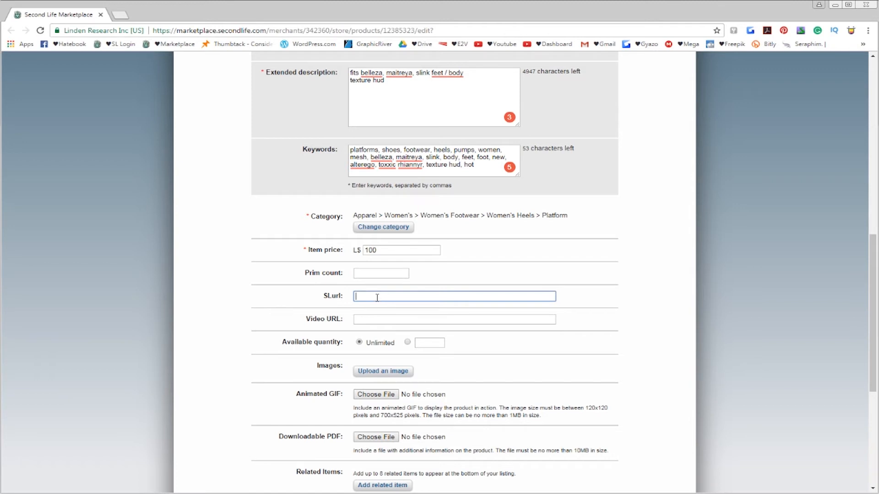
left_click(378, 320)
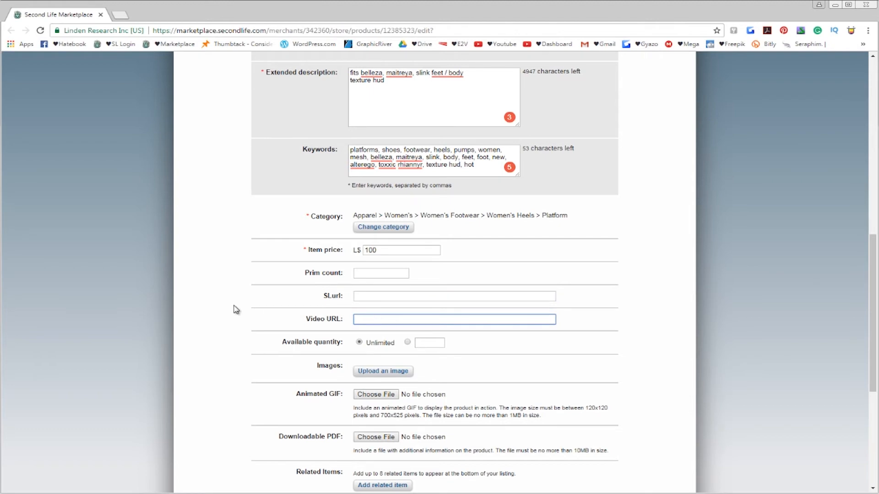
scroll(234, 311, "down", 1)
scroll(235, 311, "down", 1)
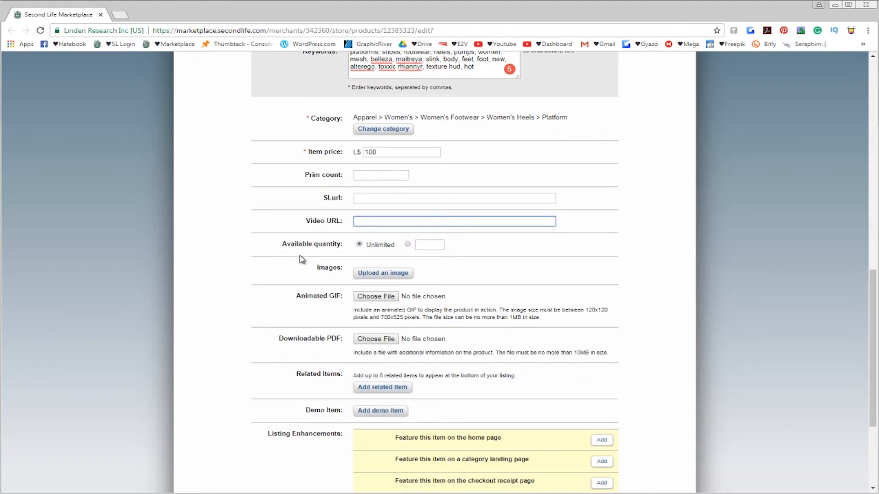
left_click(427, 245)
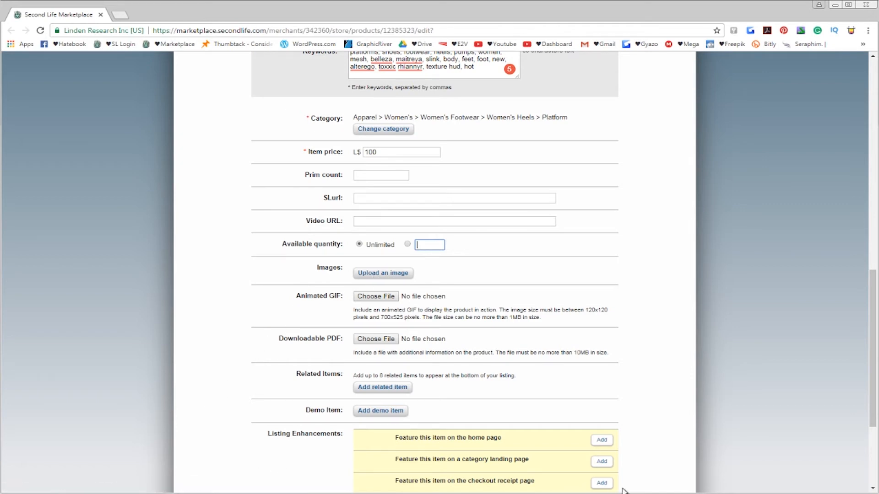
- Switch to Photoshop, close the faux-hud.jpg and kini-hud.jpg images, and move the floating layers panel aside
left_click(691, 475)
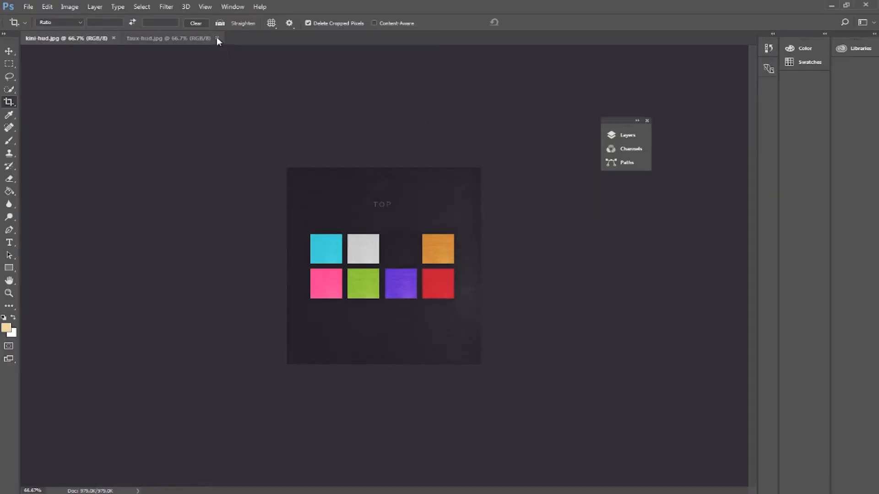
left_click(217, 38)
left_click(114, 39)
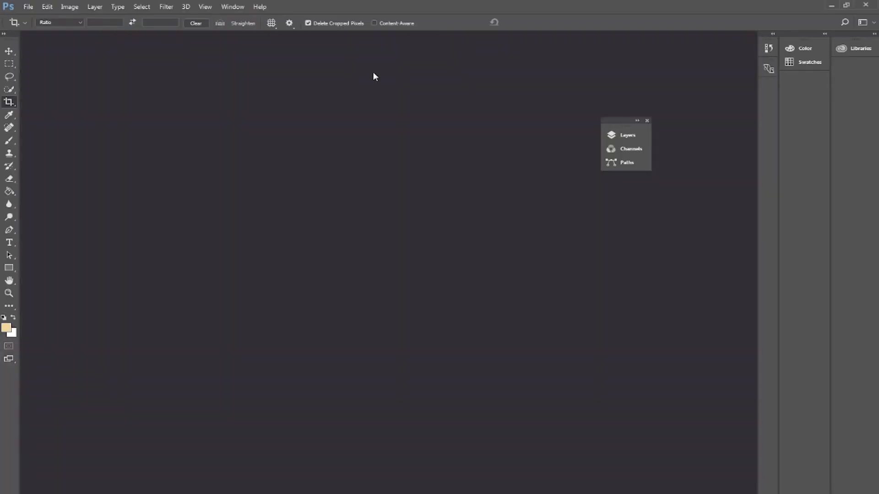
left_click_drag(627, 119, 688, 122)
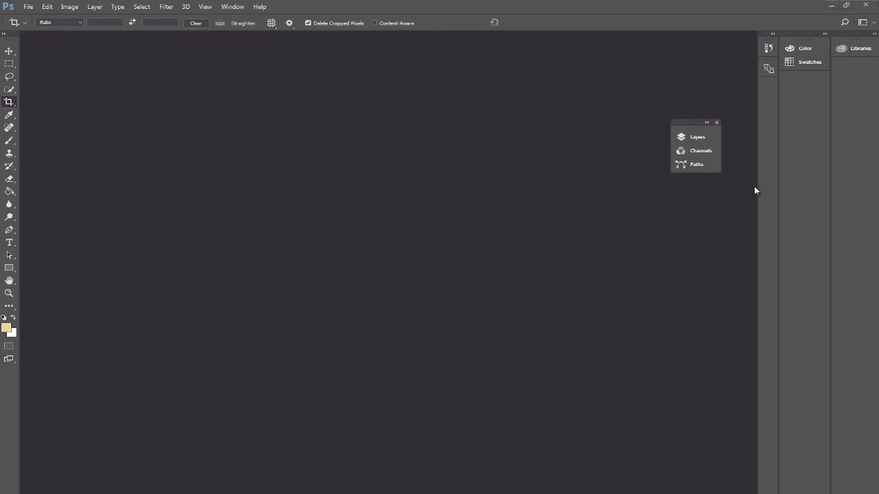
- Switch to the Firestorm viewer and open the // alterego 2017 folder under Clothing in the inventory
left_click_drag(756, 190, 238, 314)
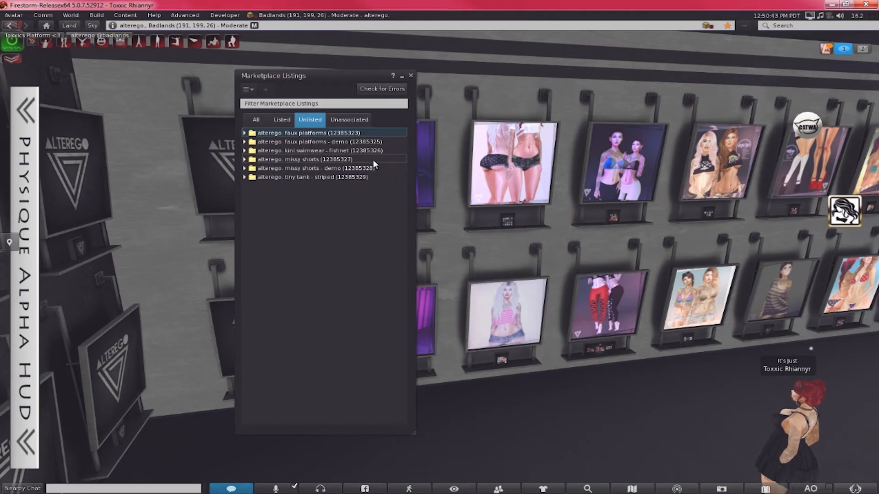
left_click(784, 489)
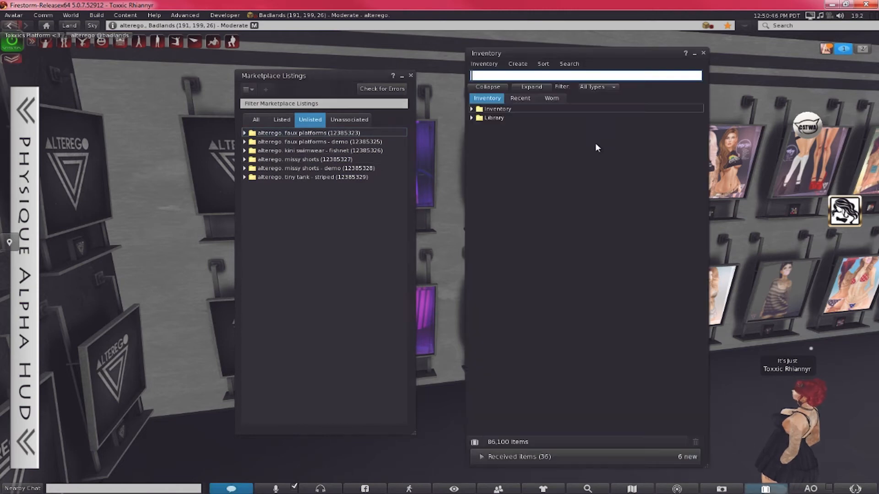
double_click(516, 109)
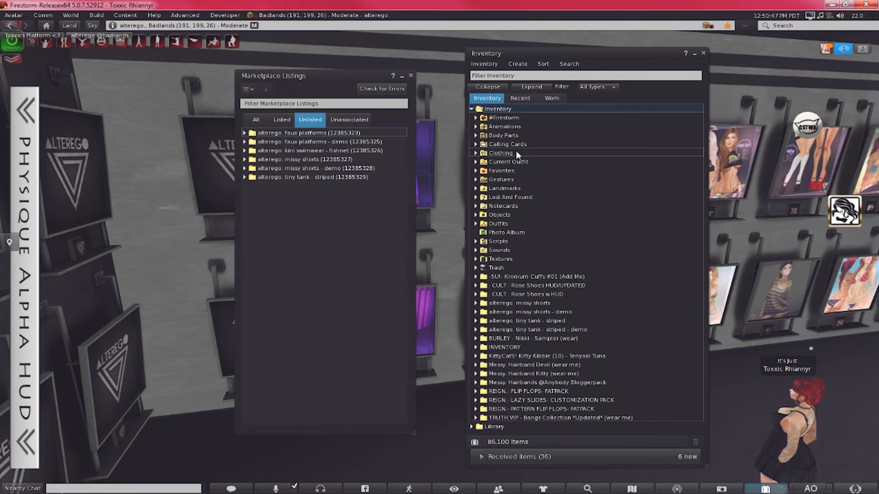
double_click(518, 152)
double_click(518, 171)
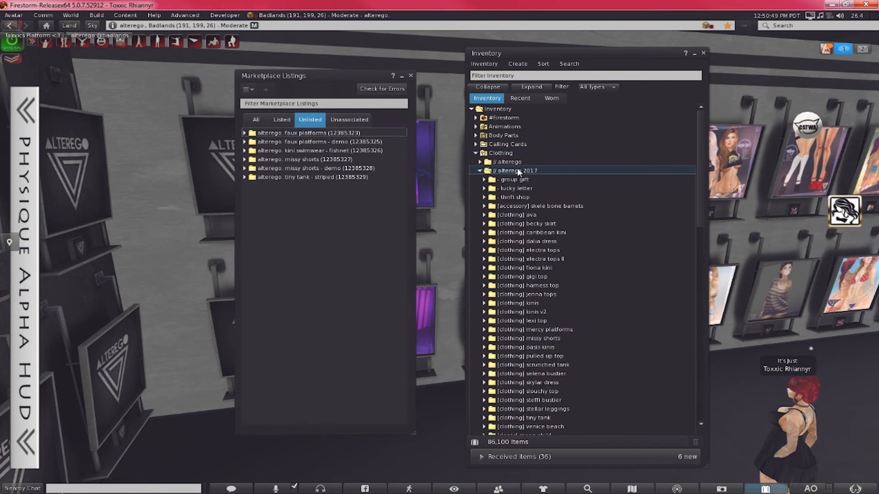
- Expand the [shoes] faux platforms folder and its alterego. faux platforms subfolder in the inventory
scroll(513, 228, "down", 2)
scroll(512, 224, "down", 2)
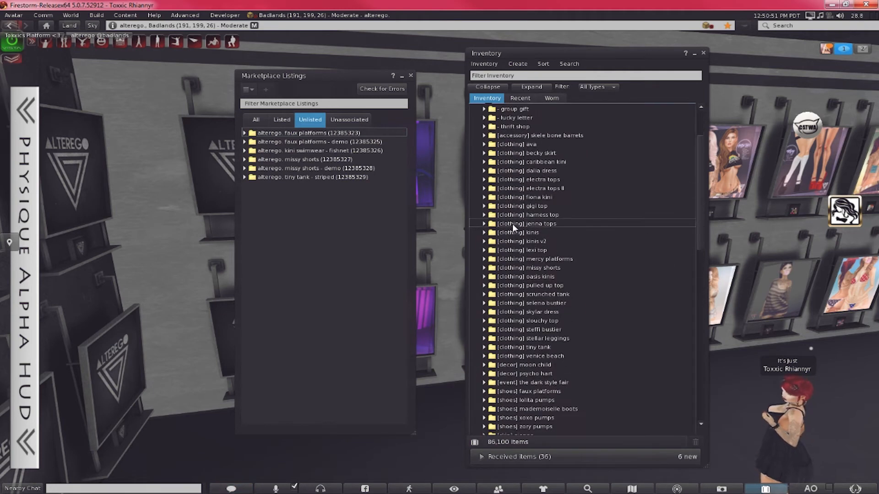
scroll(512, 226, "down", 2)
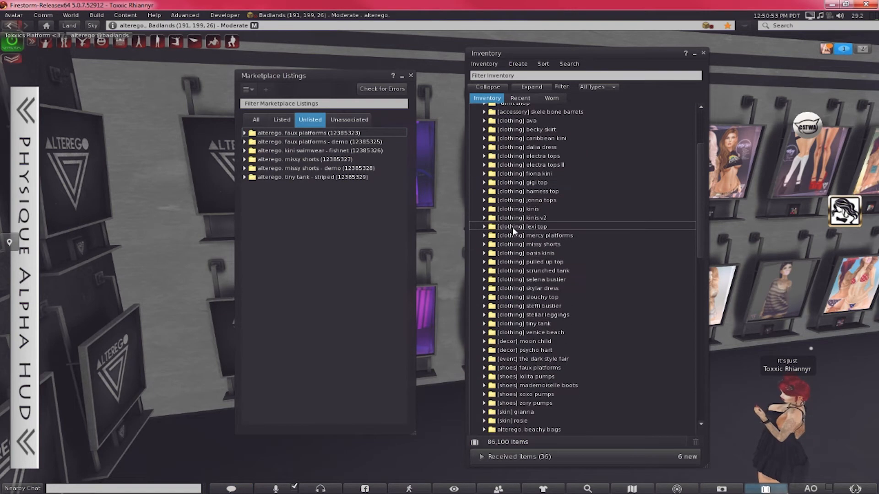
scroll(510, 243, "down", 2)
scroll(509, 250, "down", 4)
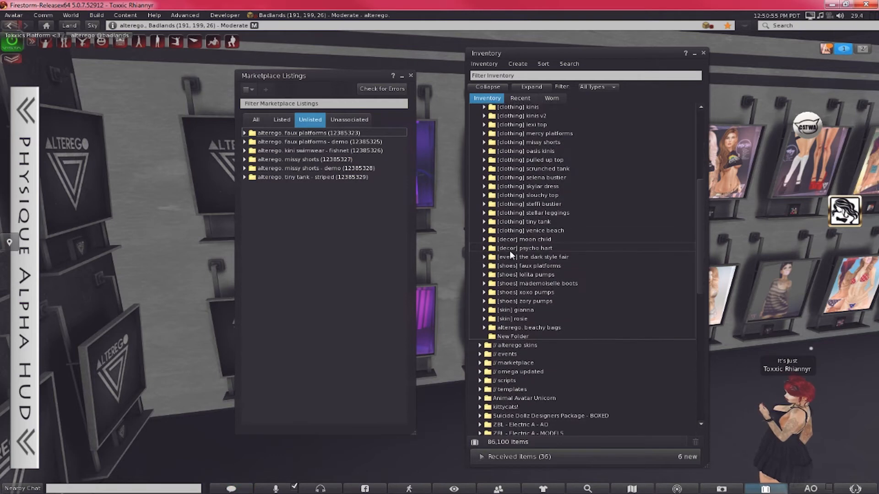
double_click(516, 266)
scroll(516, 263, "down", 2)
double_click(522, 241)
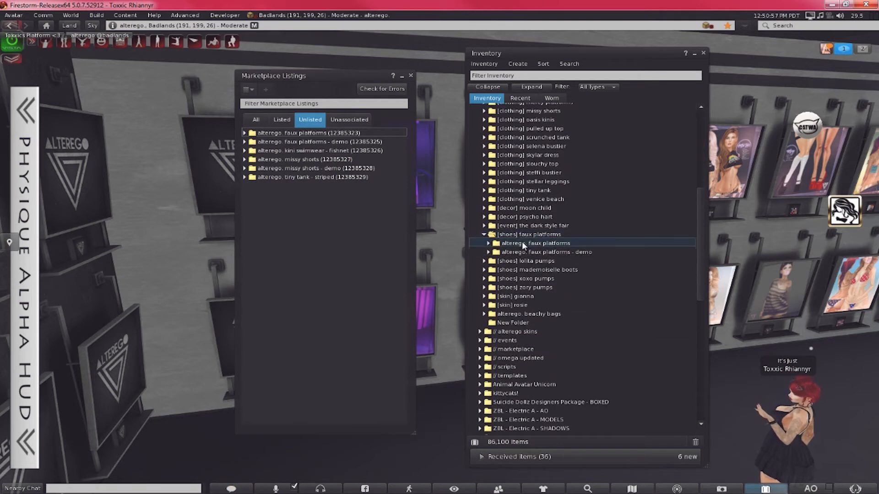
scroll(522, 240, "down", 2)
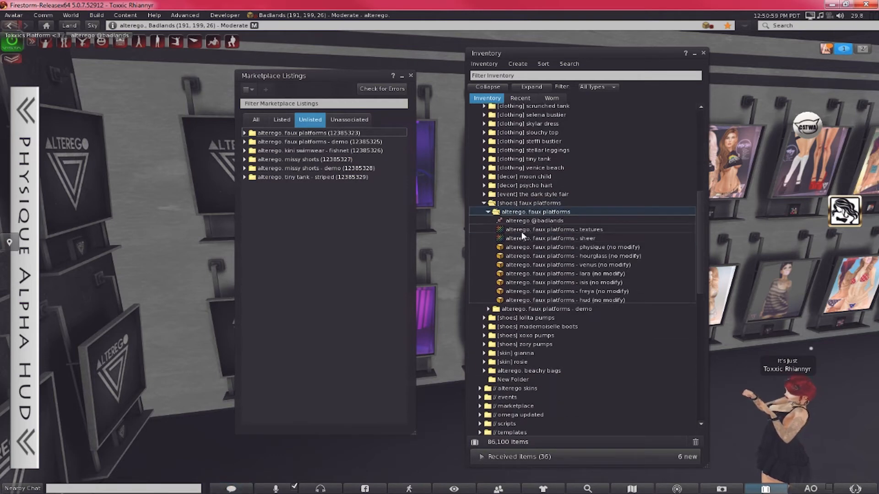
- Save the alterego. faux platforms - textures image as a PNG on the Desktop and close its preview
double_click(521, 229)
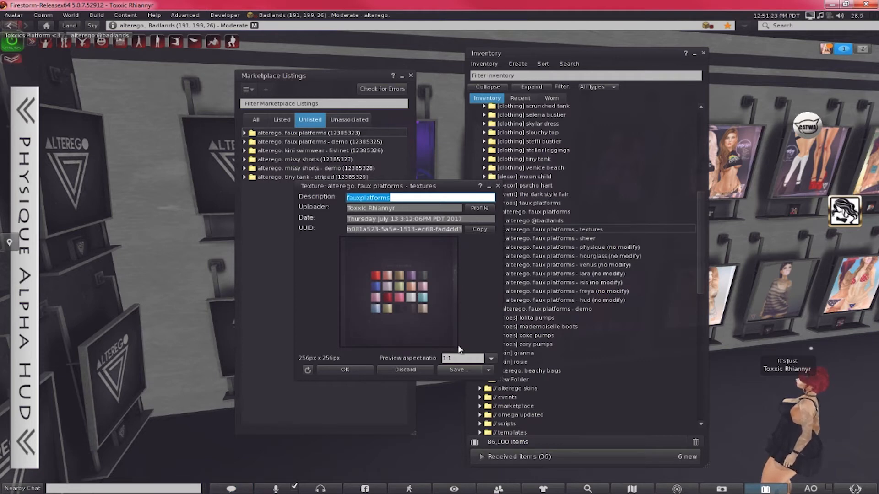
left_click(489, 371)
left_click(491, 386)
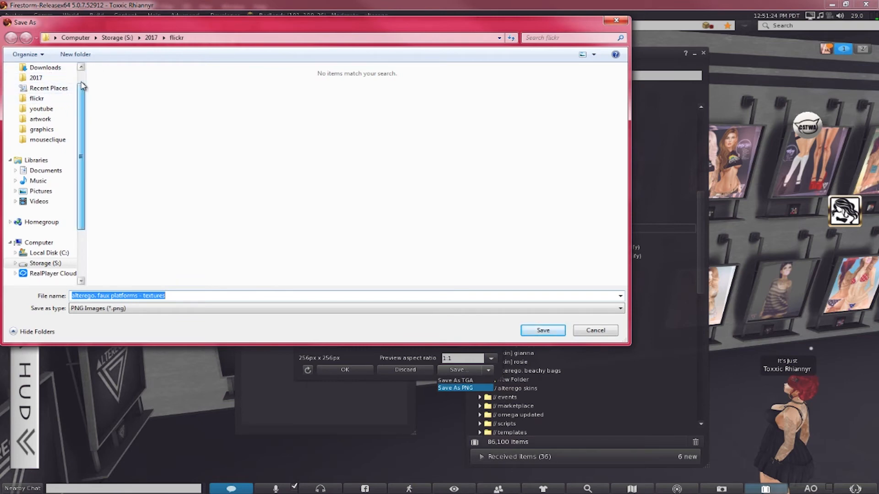
scroll(72, 76, "up", 1)
left_click(62, 84)
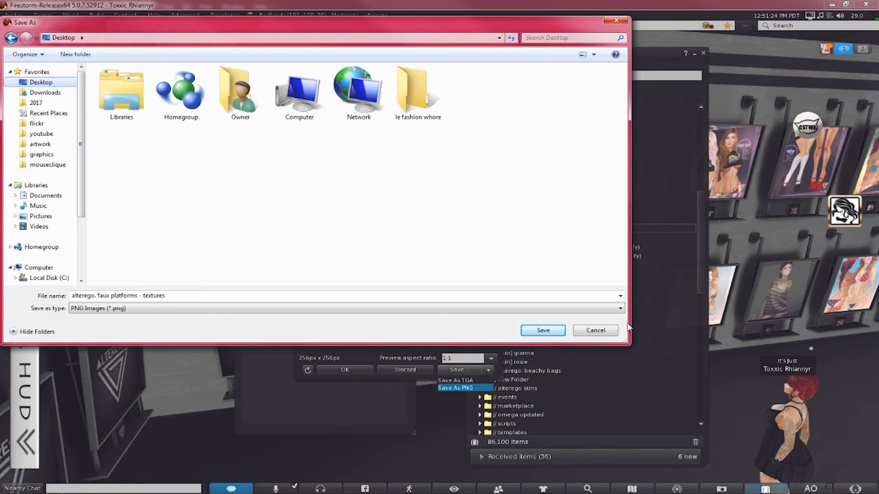
left_click(543, 330)
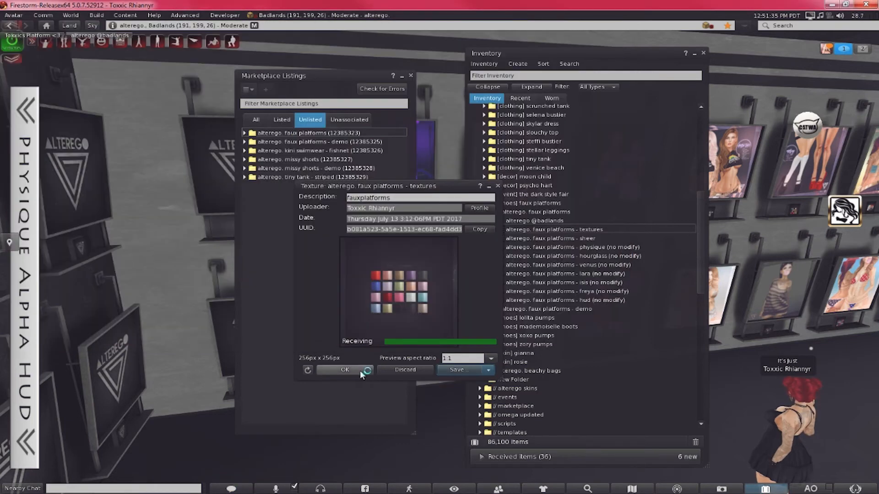
left_click(366, 369)
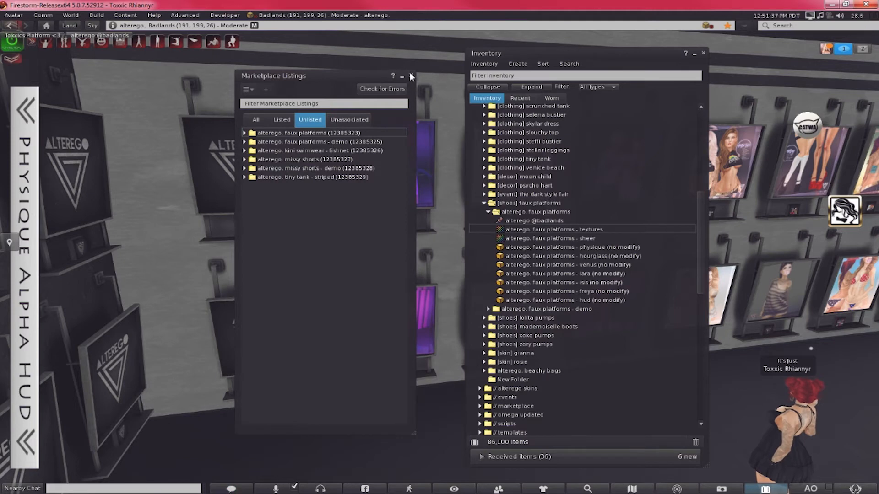
- Close the Marketplace Listings window and open the texture picker for the small sign below the upper purple vendor poster
left_click(411, 75)
right_click(393, 225)
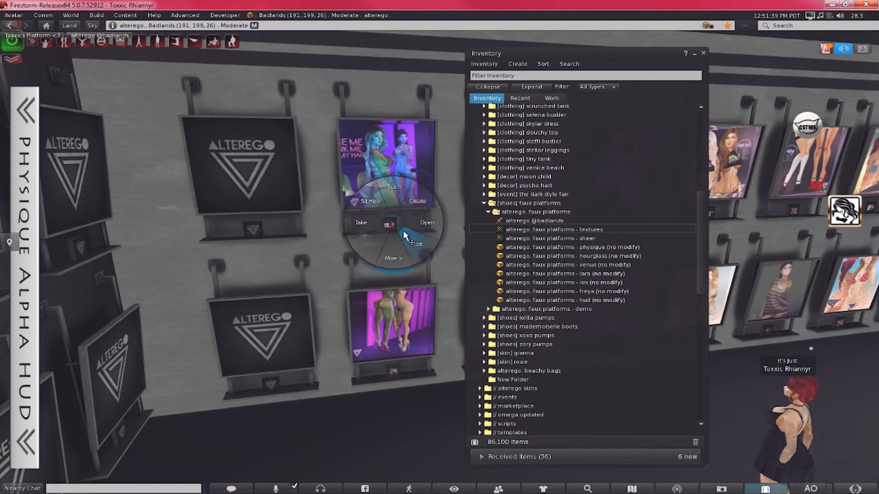
left_click(406, 236)
left_click(146, 163)
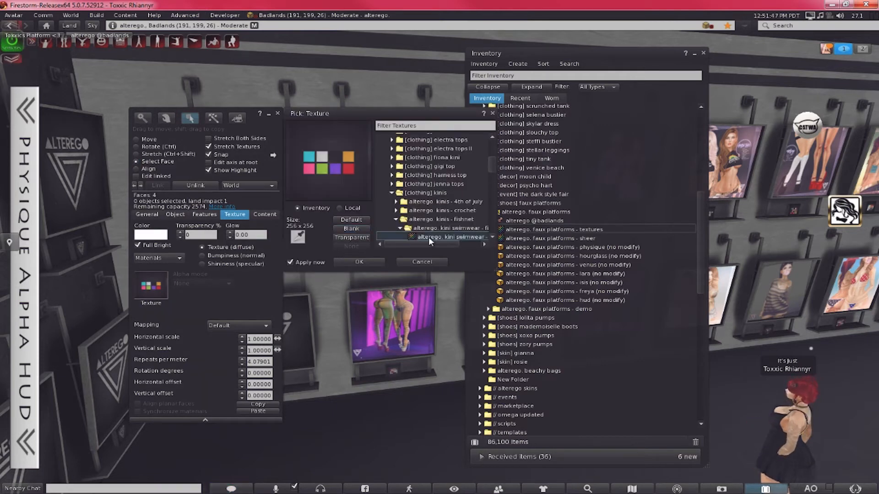
- Save the alterego. kini swimwear - textures image as a PNG on the Desktop and close the object editor
double_click(430, 237)
left_click(489, 370)
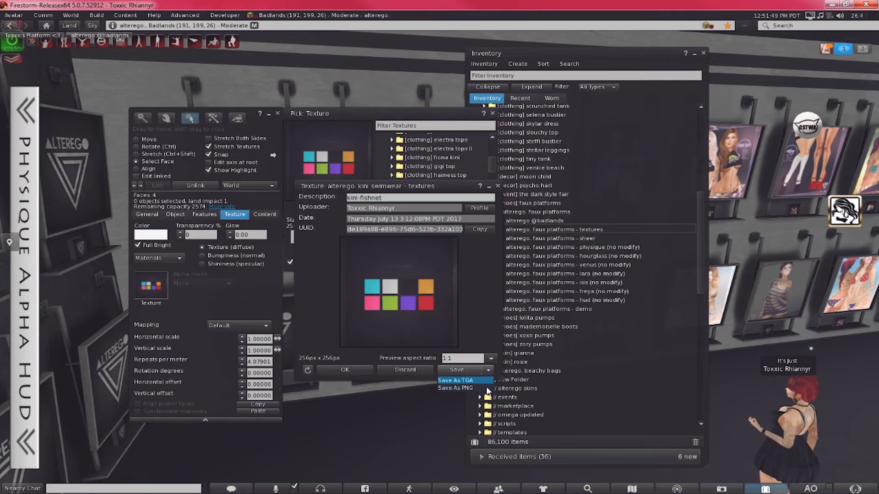
left_click(456, 388)
left_click(552, 336)
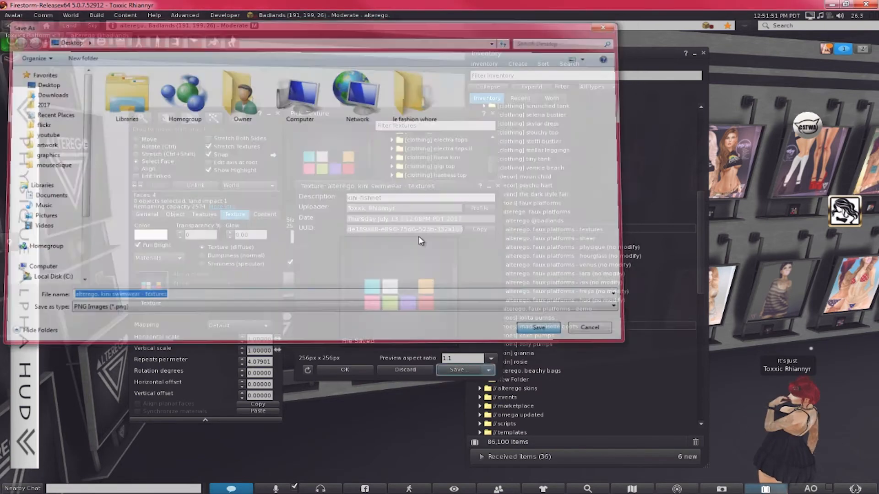
left_click(274, 111)
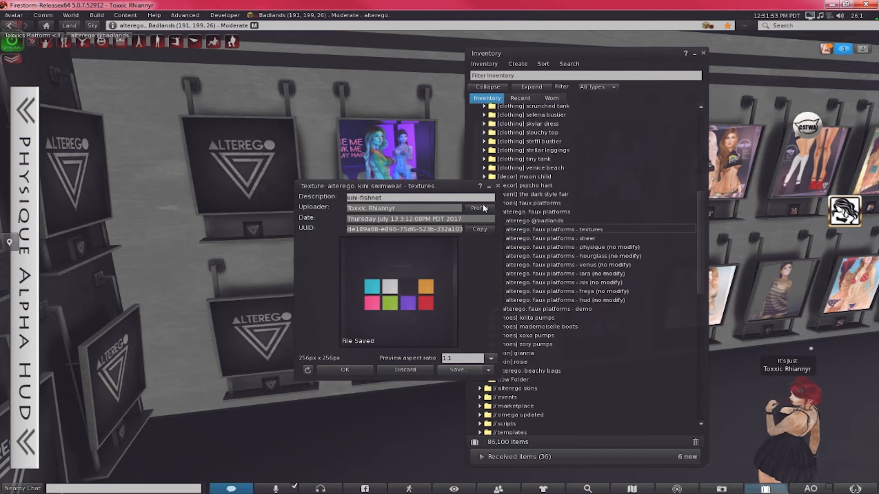
- Close the texture preview and image upload dialog, and switch to Photoshop to close the small alterego-fauxplatforms.jpg
left_click(496, 185)
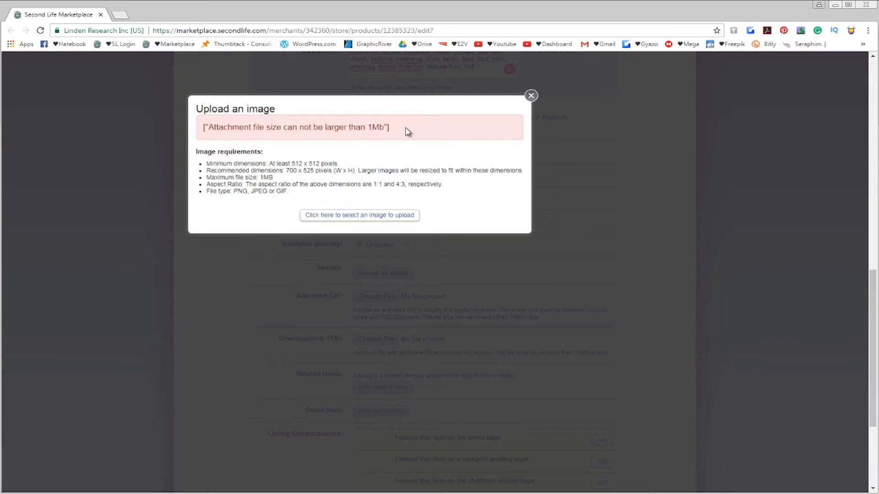
left_click(531, 95)
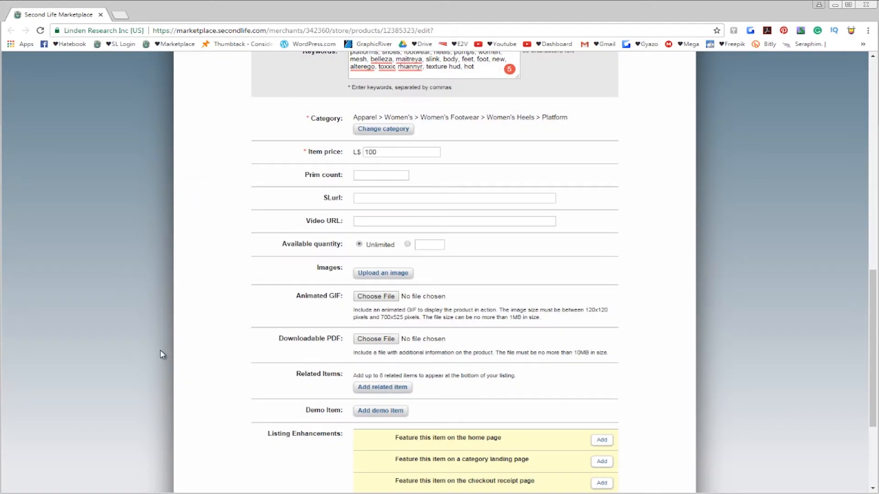
mouse_move(305, 493)
left_click(294, 455)
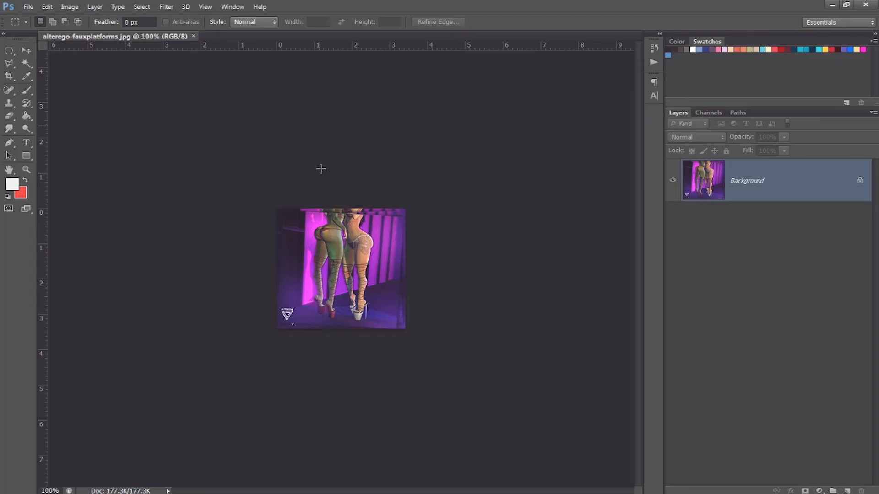
left_click(193, 35)
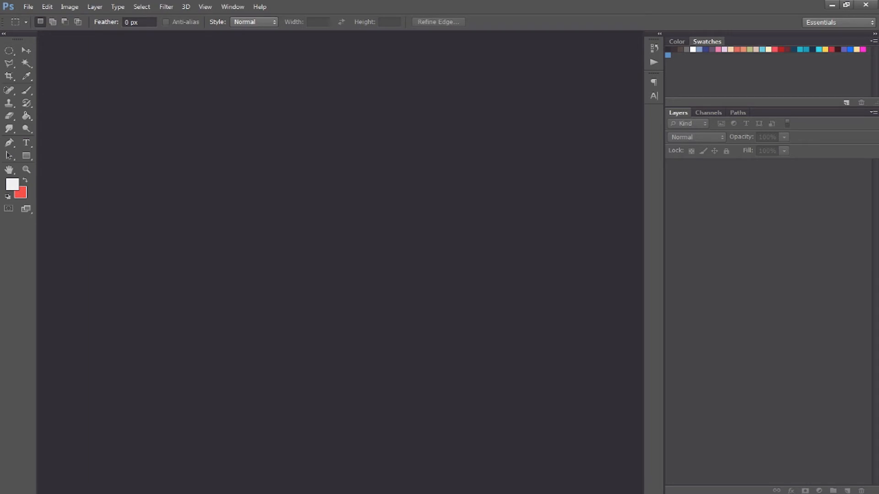
- Open the large alterego-fauxplatforms.jpg in Photoshop and capture its full image area with Gyazo
key("ctrl+n")
left_click_drag(878, 252, 448, 254)
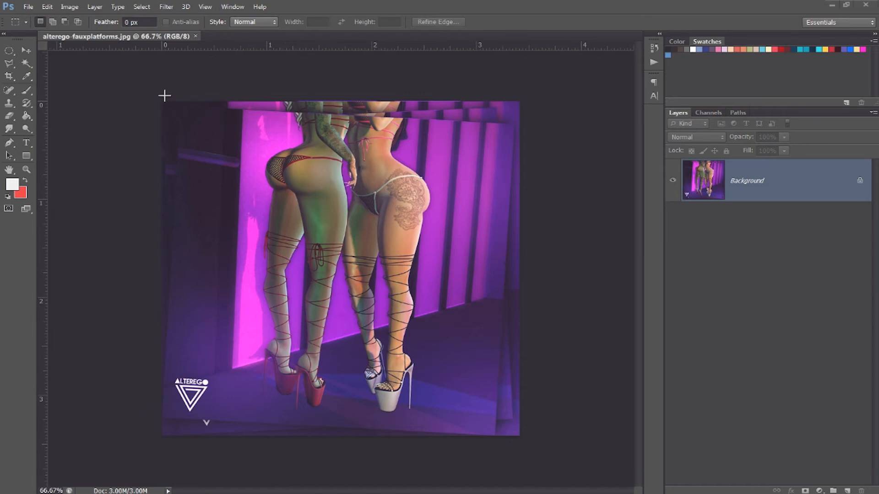
left_click_drag(163, 101, 520, 436)
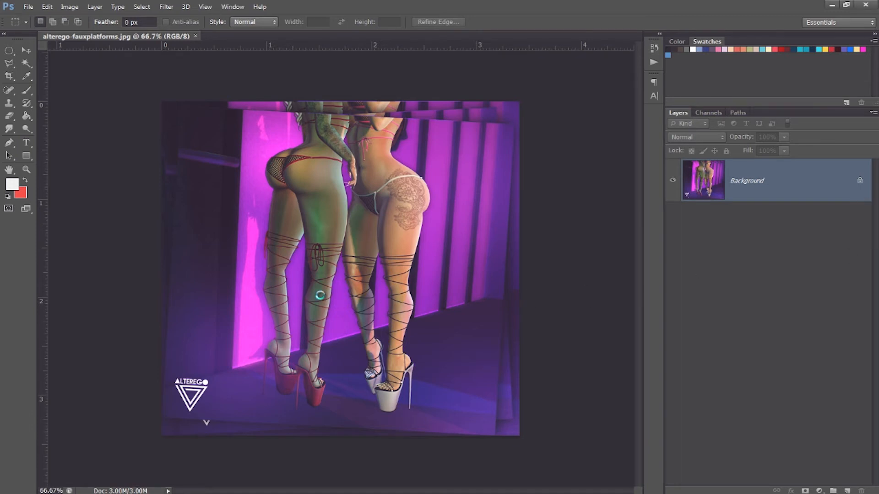
- Place alterego-kiniswimwear-fishnet over the faux platforms image, capture the full image area with Gyazo, and minimize Photoshop
key("Return")
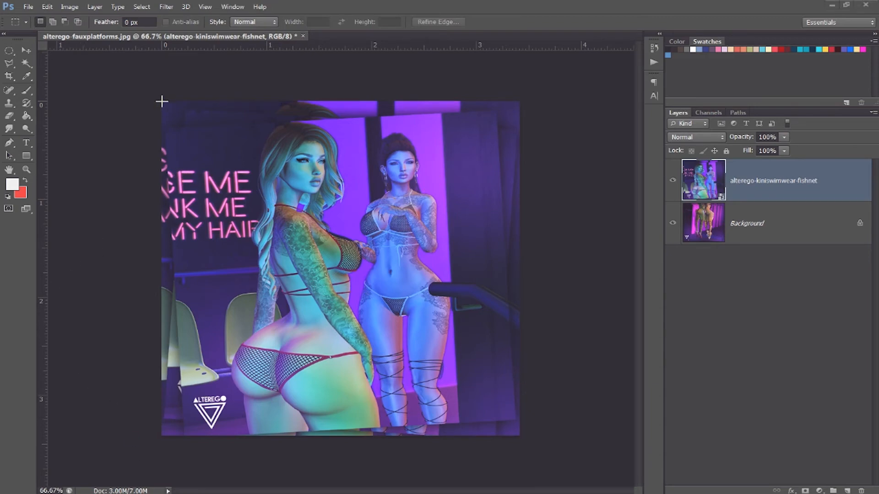
left_click_drag(161, 101, 519, 437)
left_click(831, 6)
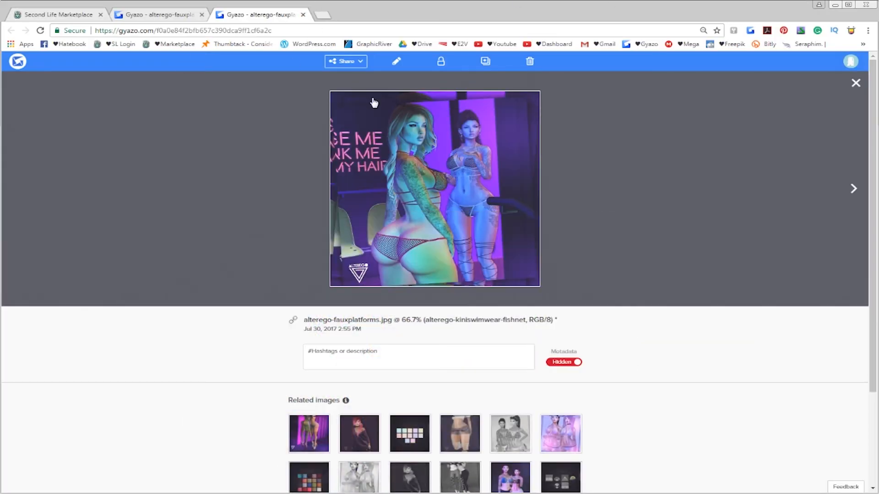
- Save the kini swimwear Gyazo capture to the Desktop as the JPEG alterego-fauxplatforms, replacing the existing file
left_click(346, 61)
right_click(430, 127)
left_click(226, 126)
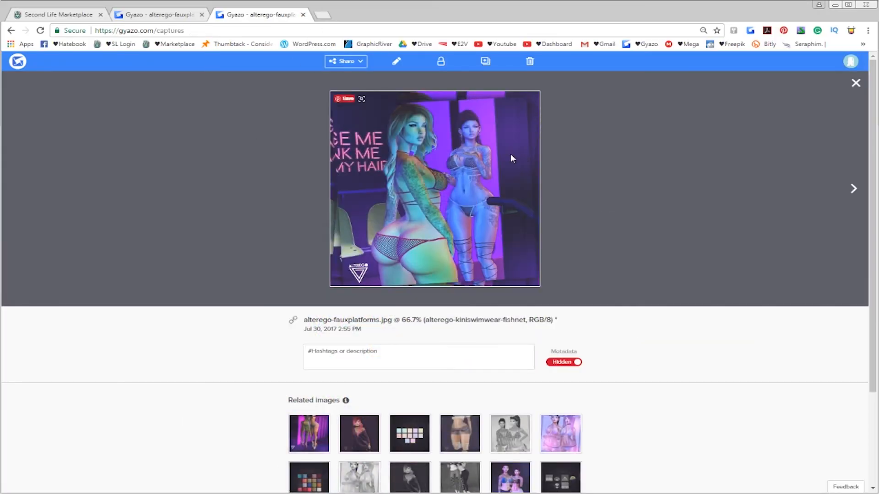
right_click(510, 154)
left_click(521, 172)
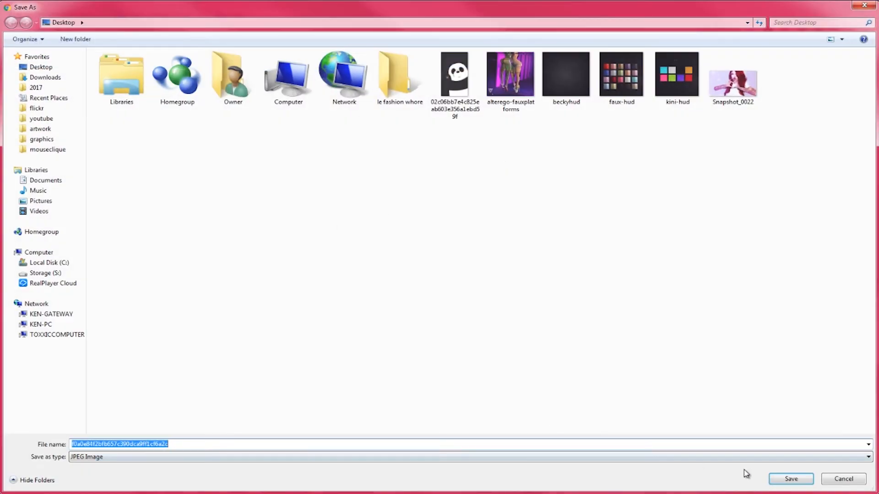
left_click(519, 103)
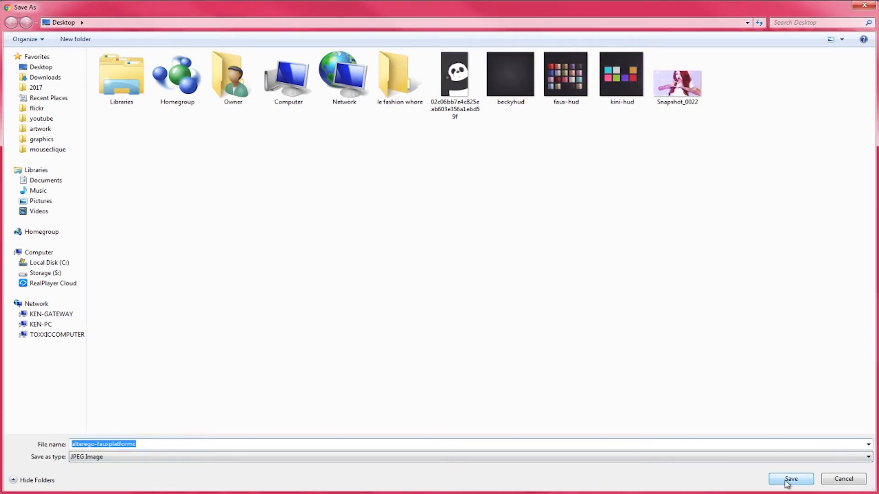
left_click(786, 481)
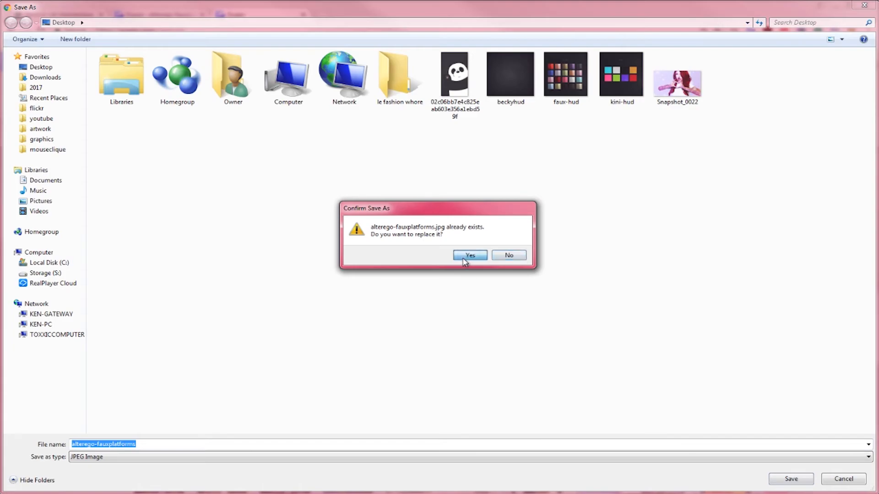
left_click(464, 258)
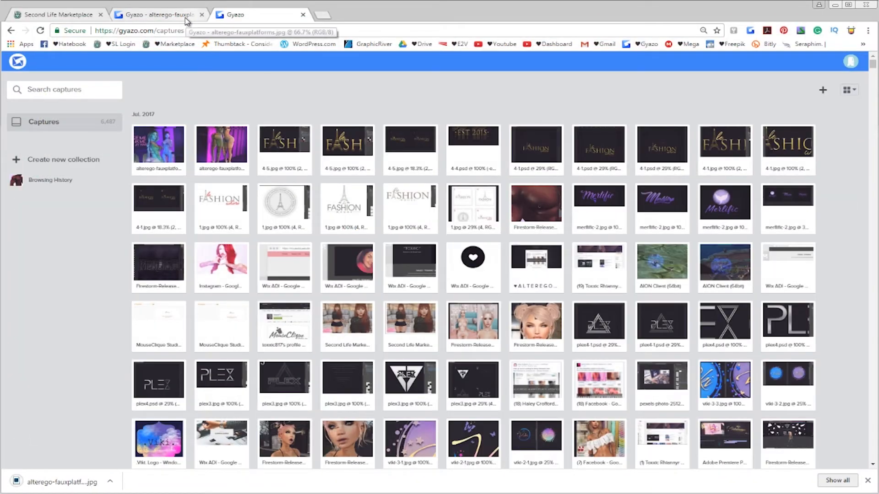
- Save the faux platforms capture from the other Gyazo page as a PNG under its default name
left_click(187, 20)
right_click(424, 172)
left_click(436, 188)
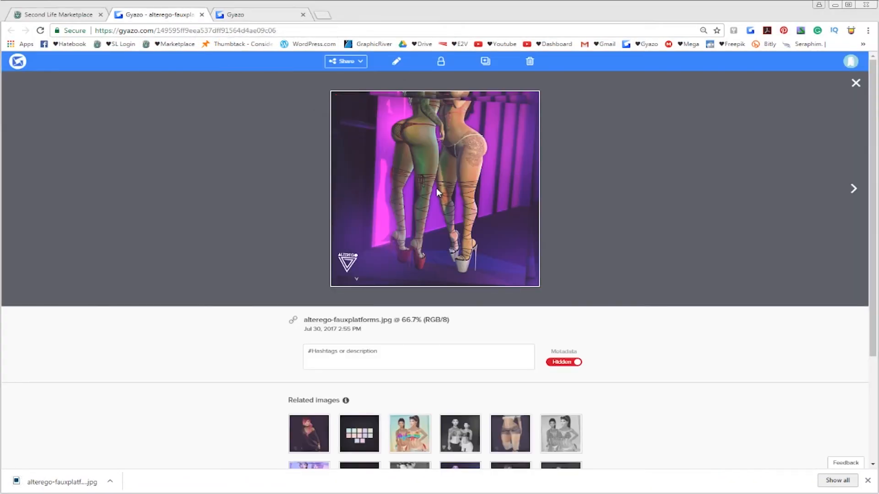
left_click(791, 478)
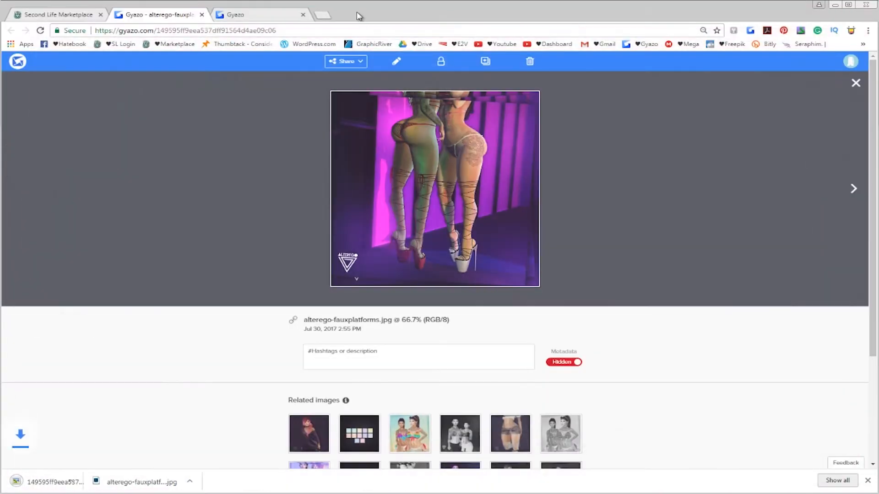
- Upload the faux platforms capture as the Marketplace listing's main image and the texture HUD picture as its alternate image
left_click(68, 17)
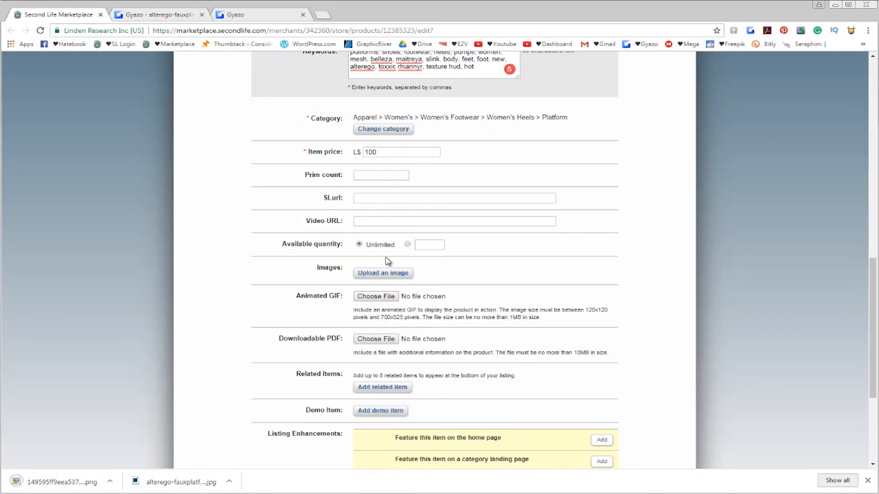
left_click(385, 273)
left_click(349, 186)
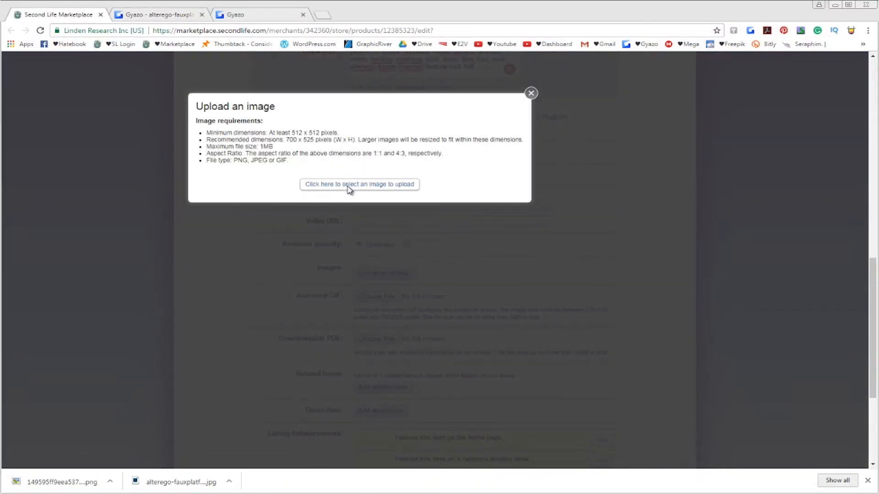
double_click(600, 76)
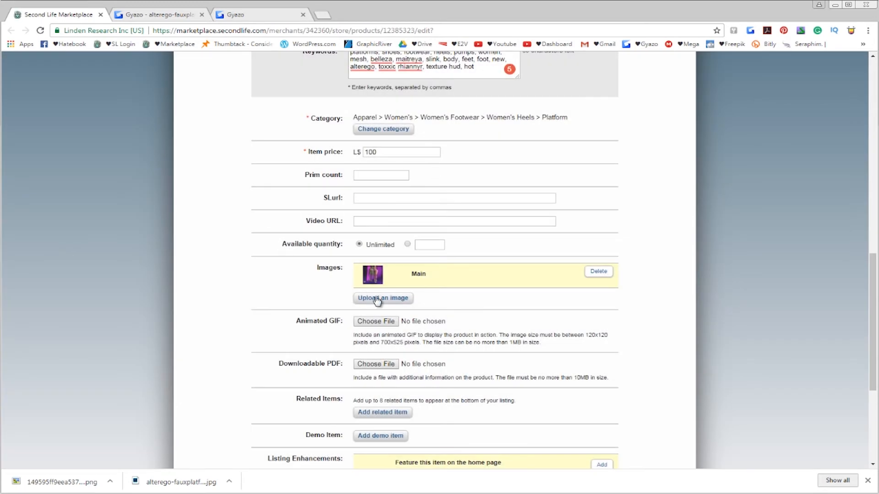
left_click(377, 299)
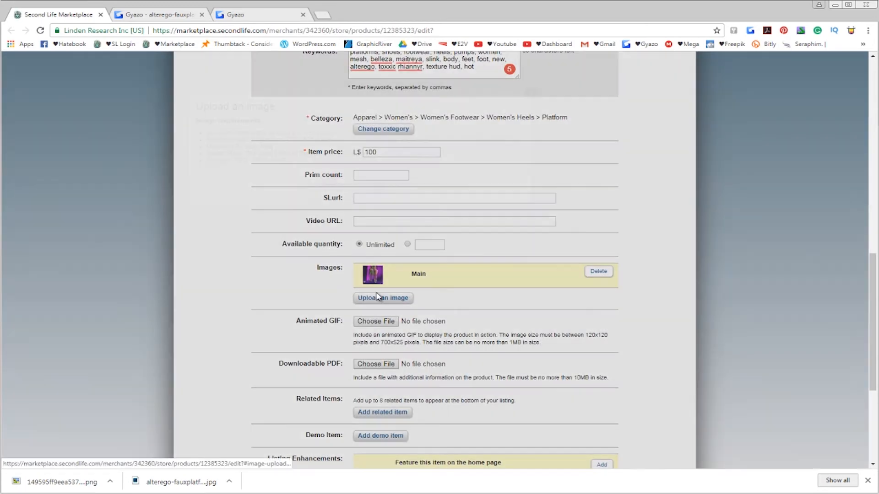
left_click(387, 184)
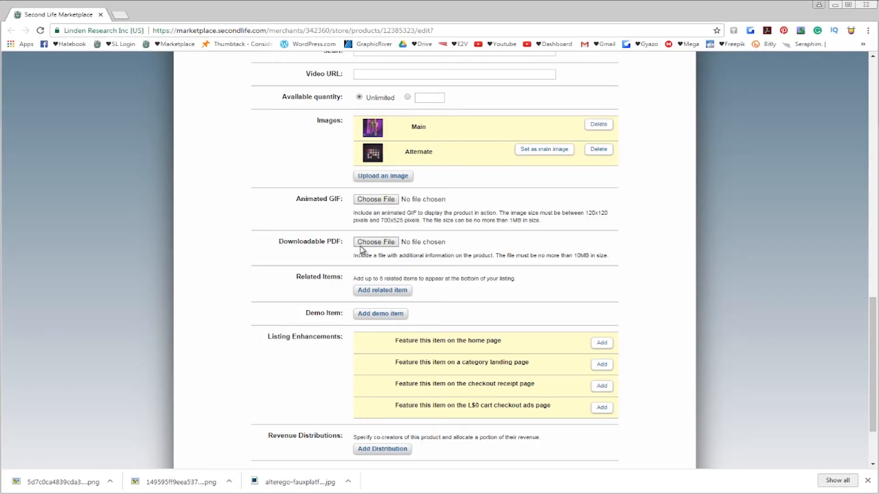
- Search related products for "platforms" and add alterego. mercy platforms and alterego. faux platforms - demo as related items
scroll(337, 252, "down", 2)
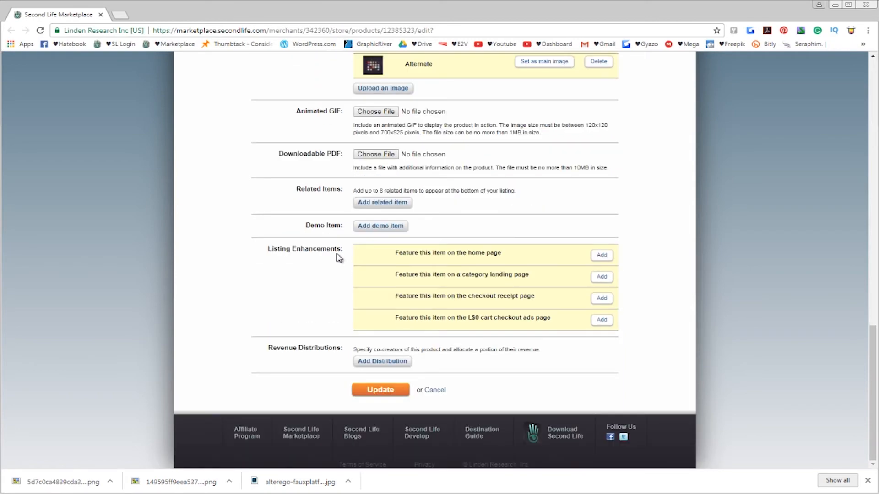
left_click(378, 204)
left_click(339, 123)
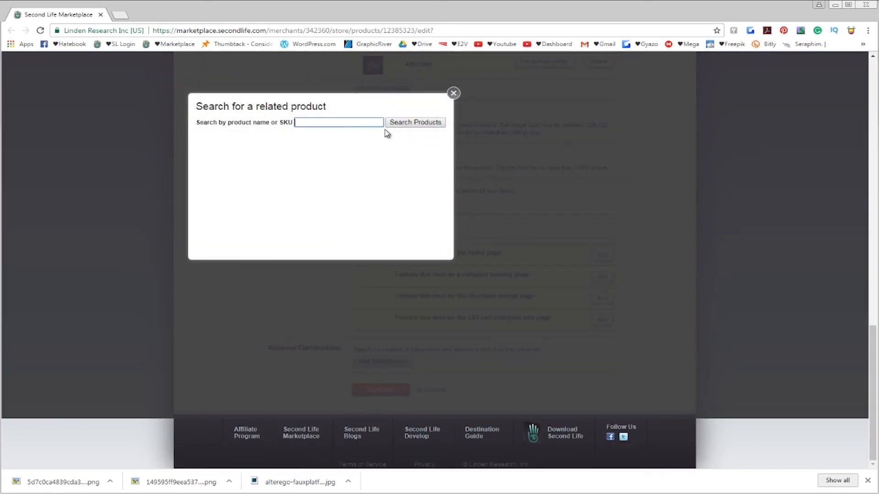
type("platforms")
key("Return")
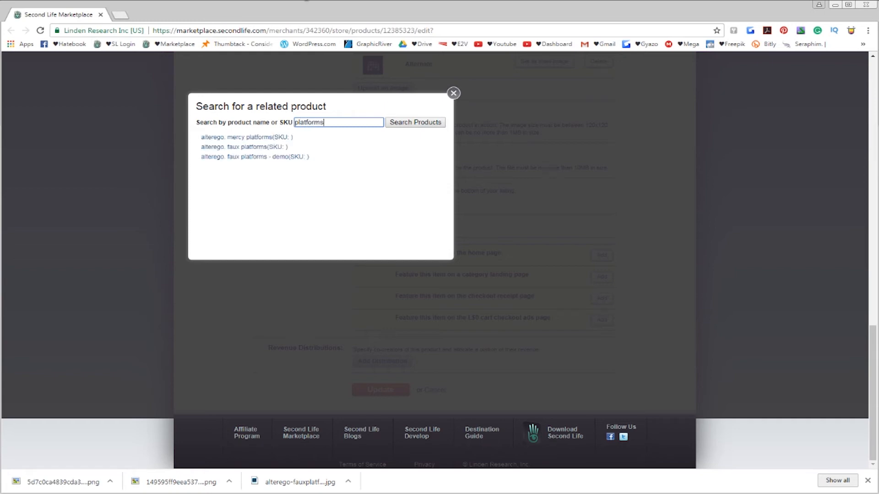
left_click(246, 138)
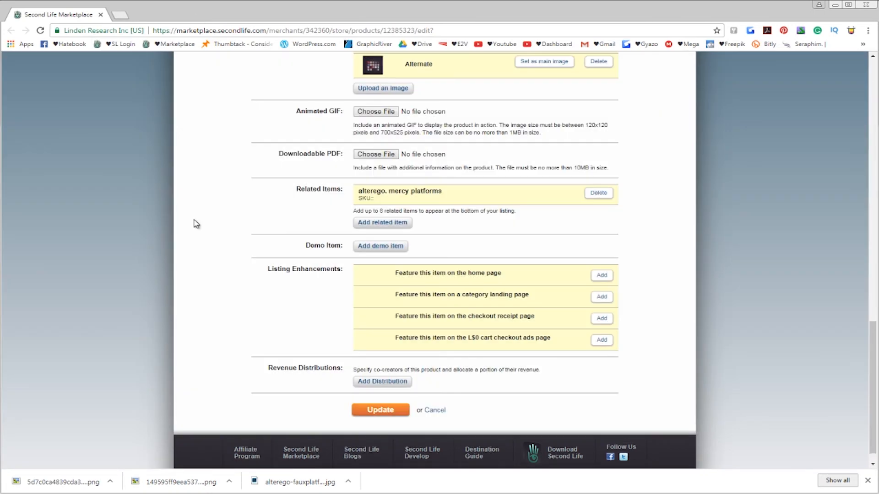
left_click(366, 222)
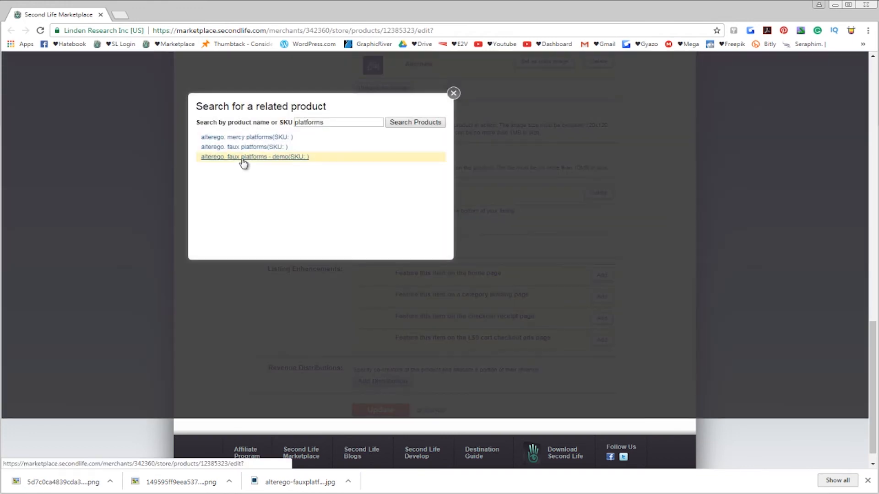
left_click(242, 157)
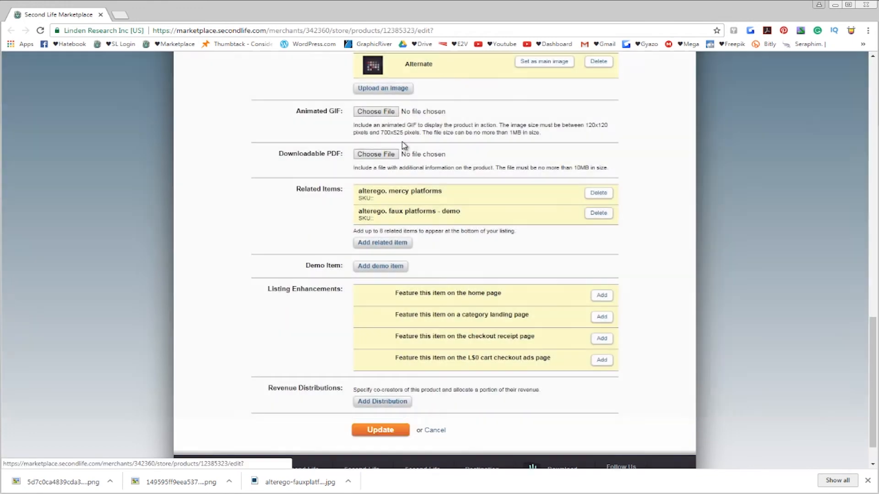
- Search demo products for "platforms" and set alterego. faux platforms - demo as the listing's demo item
left_click(366, 270)
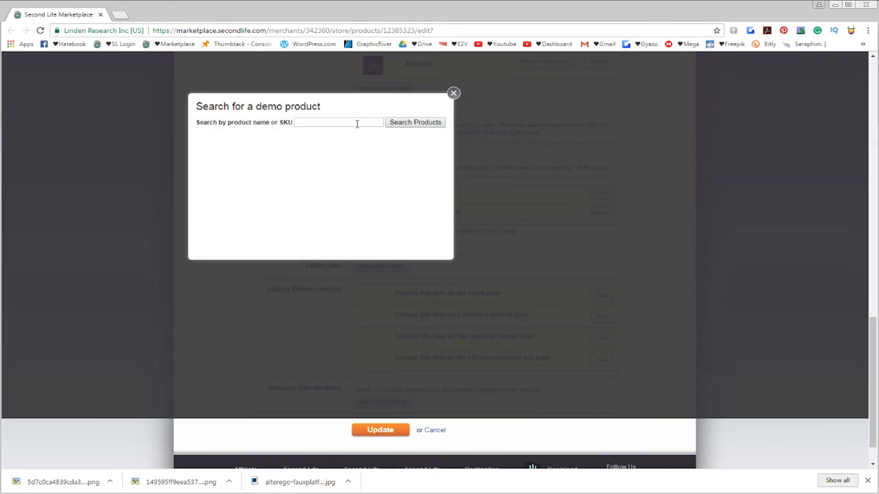
left_click(357, 122)
type("platforms")
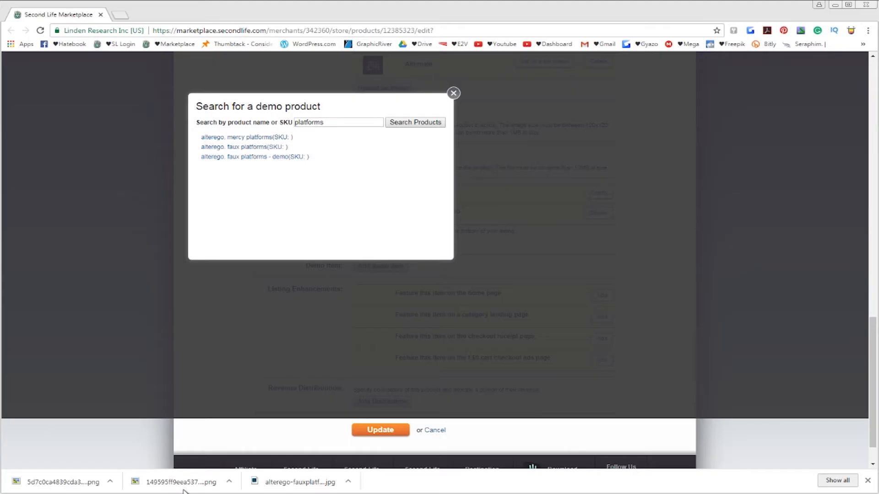
left_click(293, 158)
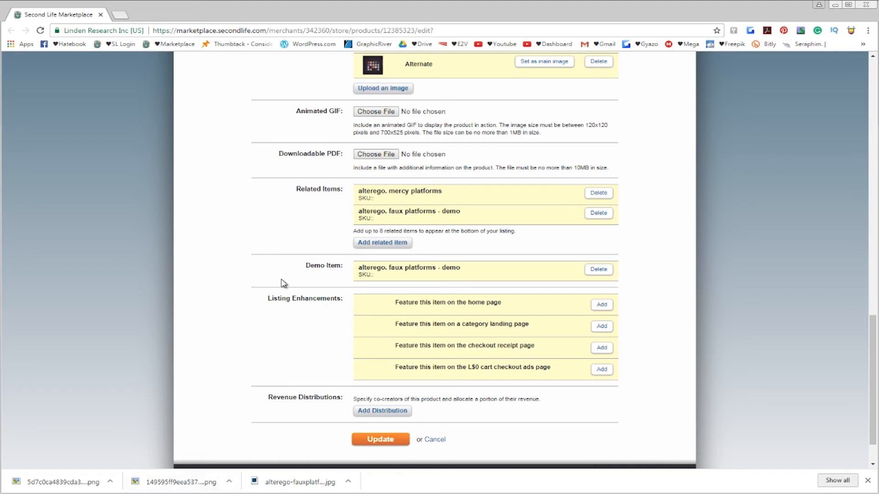
- Review the completed listing form, from status and permissions to description, keywords, category, price and images
scroll(335, 313, "down", 2)
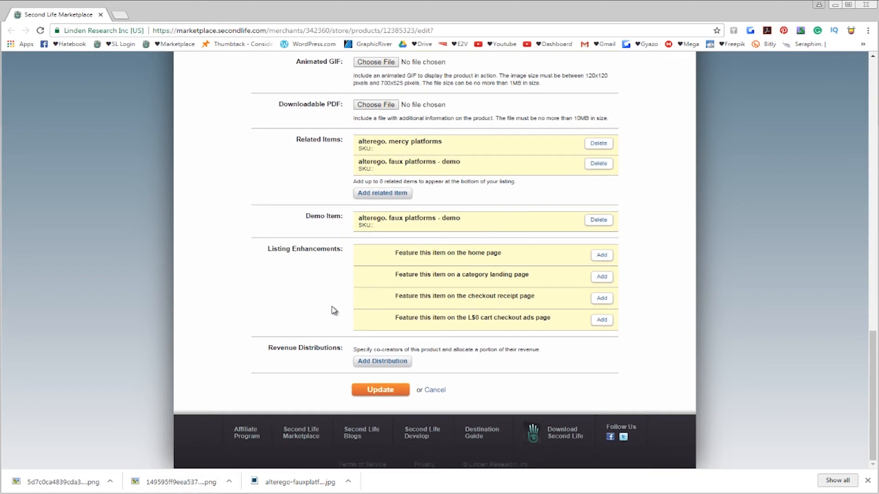
scroll(266, 237, "up", 15)
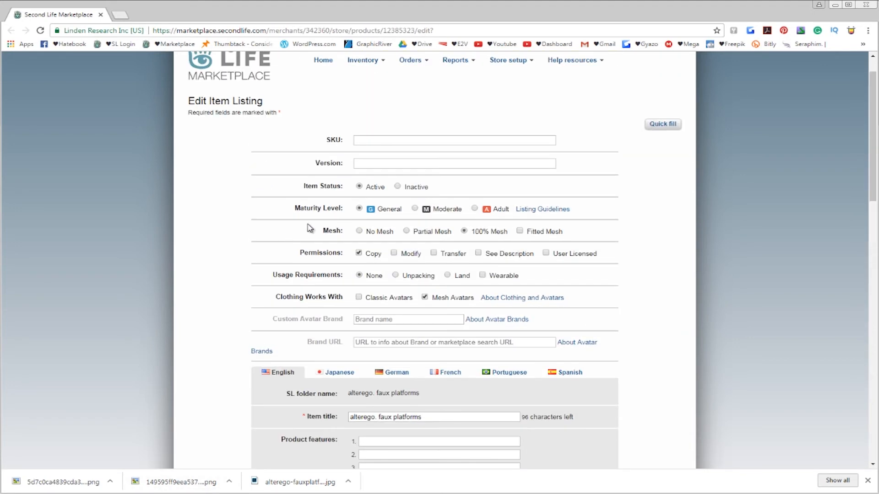
scroll(309, 228, "down", 3)
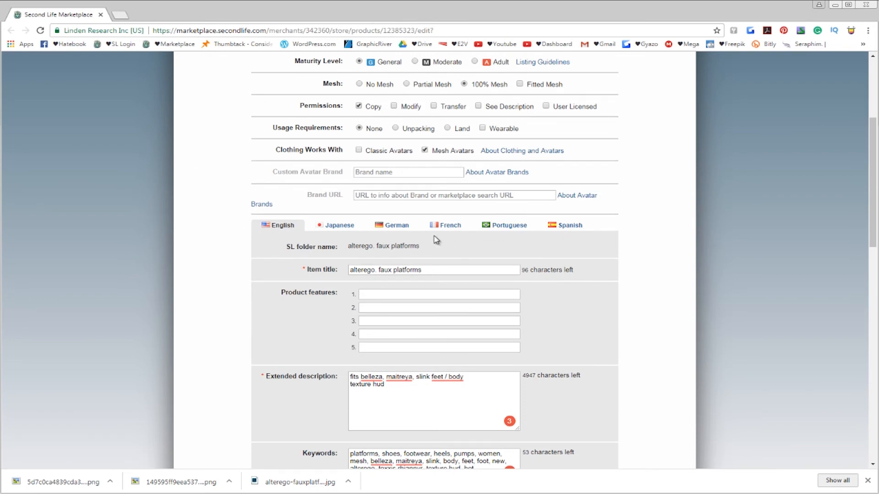
scroll(267, 262, "down", 4)
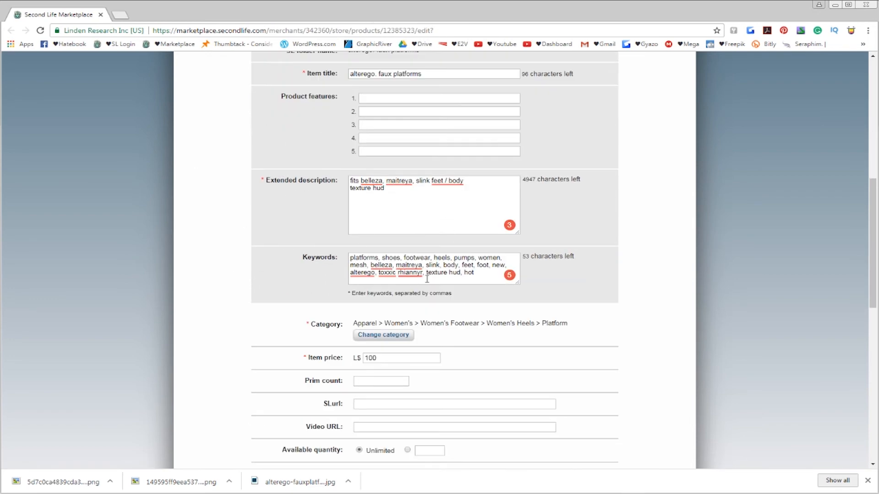
scroll(291, 238, "down", 2)
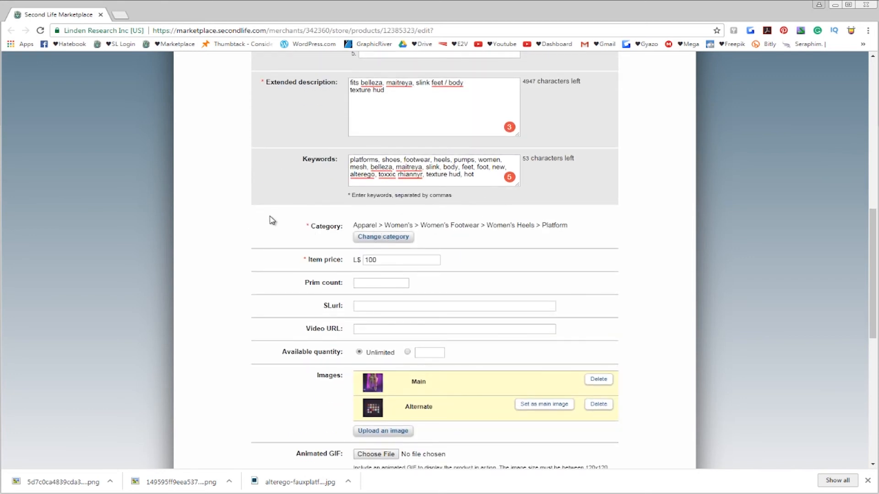
scroll(284, 210, "up", 2)
mouse_move(514, 227)
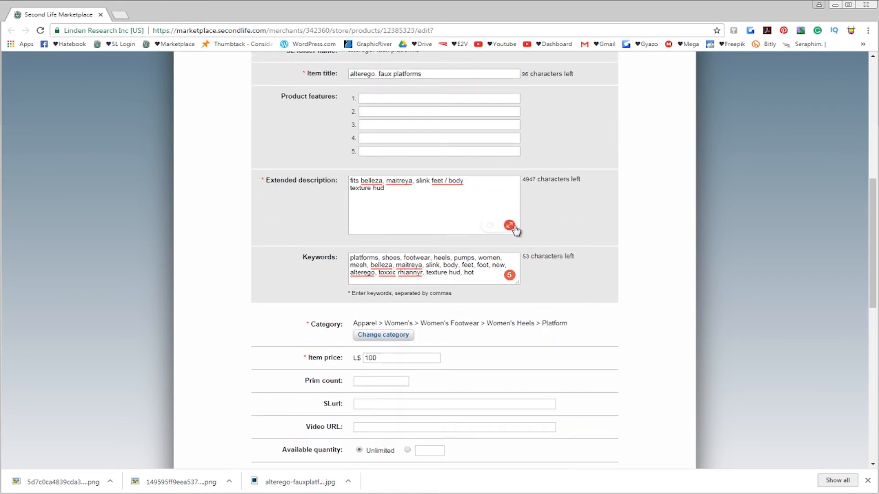
- Review the faux platforms listing form from its keywords and price down to the Listing Enhancements section
mouse_move(515, 281)
scroll(395, 180, "down", 1)
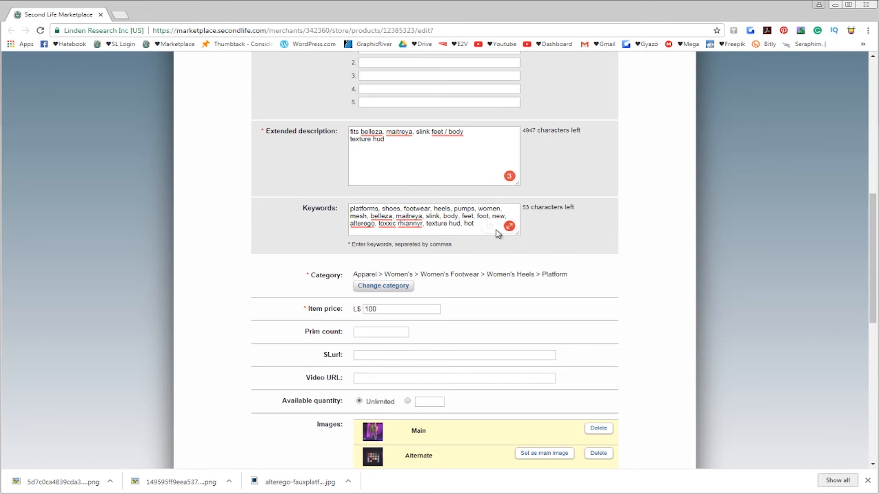
scroll(191, 249, "down", 1)
scroll(190, 252, "down", 2)
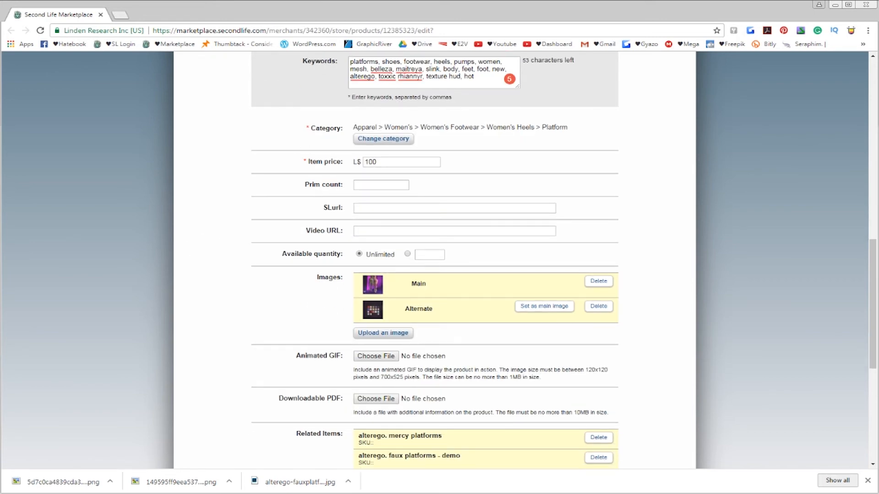
scroll(334, 231, "down", 5)
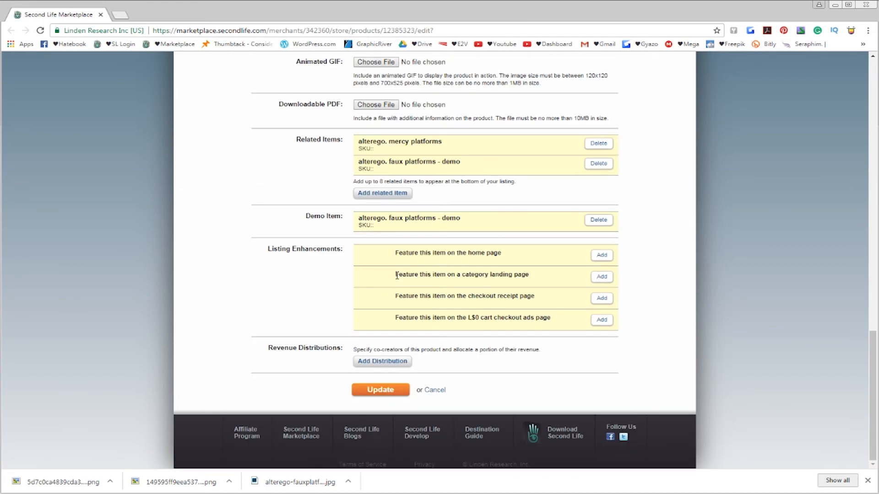
left_click_drag(264, 250, 362, 251)
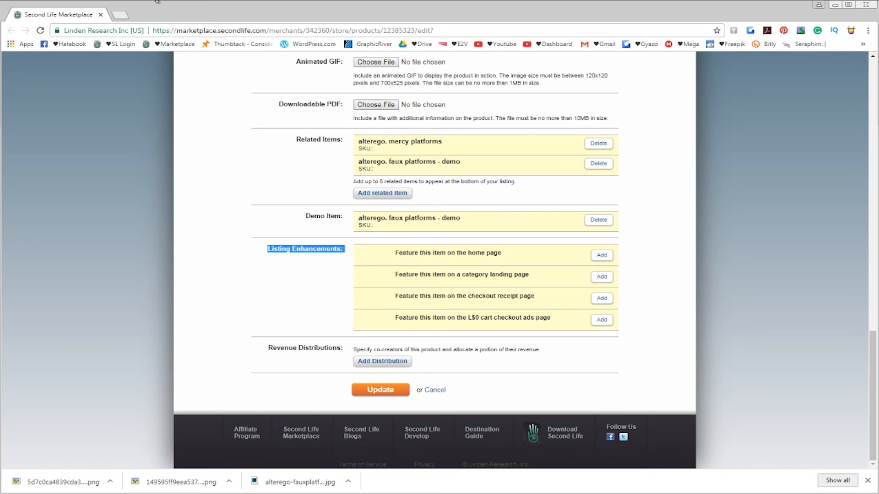
- Open the Marketplace home page alongside the listing and browse its Featured Items
left_click(121, 15)
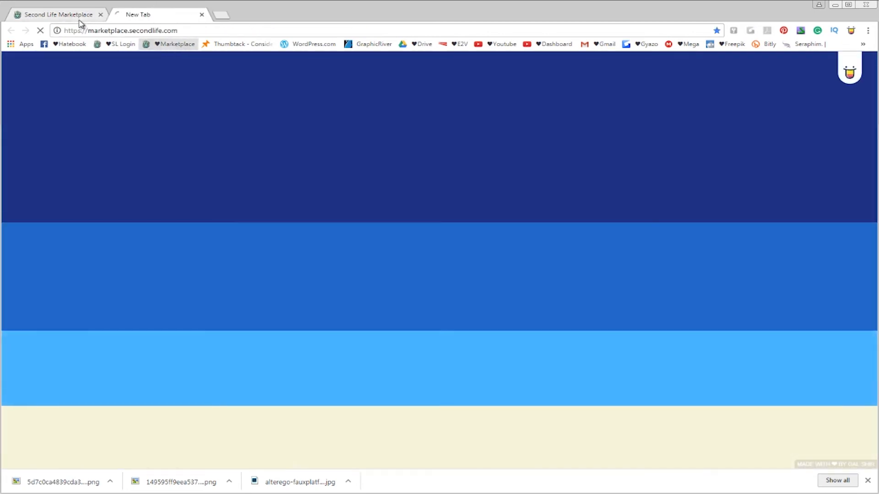
left_click(79, 18)
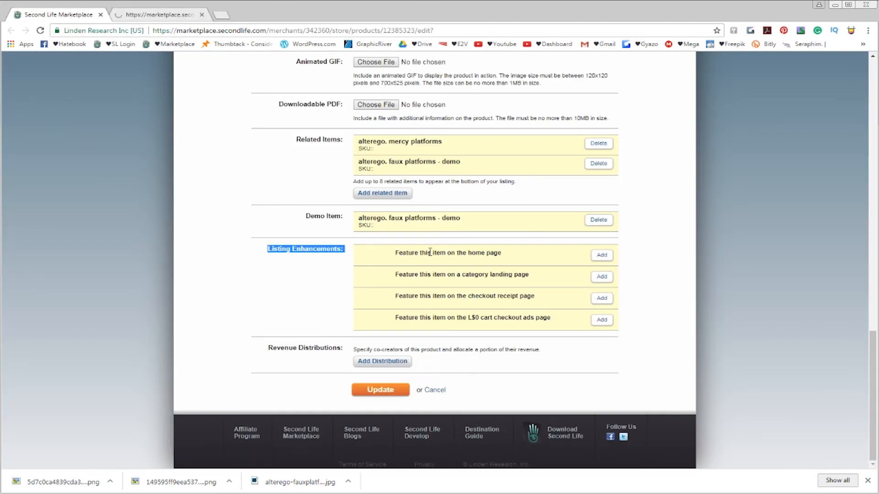
left_click(171, 17)
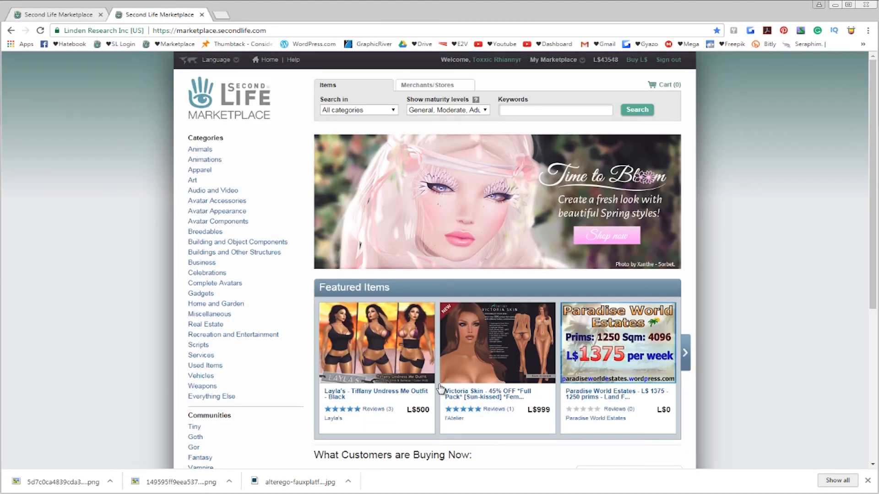
left_click(686, 353)
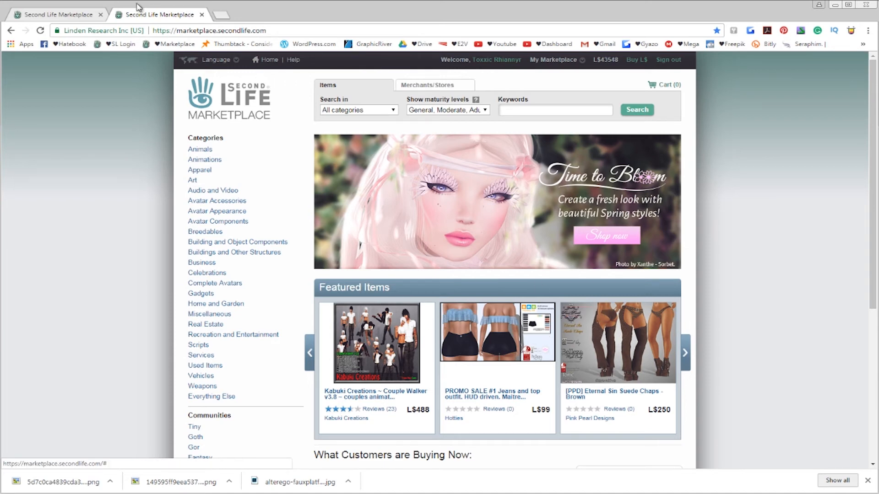
left_click(68, 18)
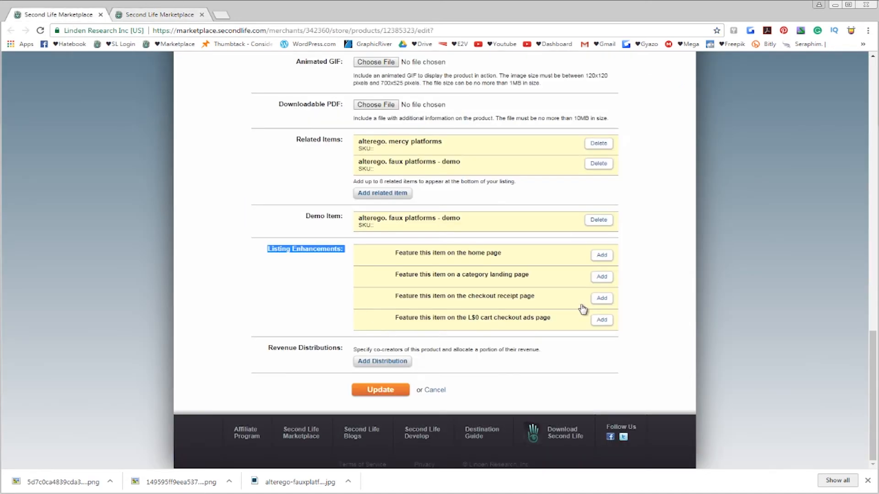
- Examine the price and duration options for featuring the item on the home page, checking them against the Featured Items there
left_click(602, 255)
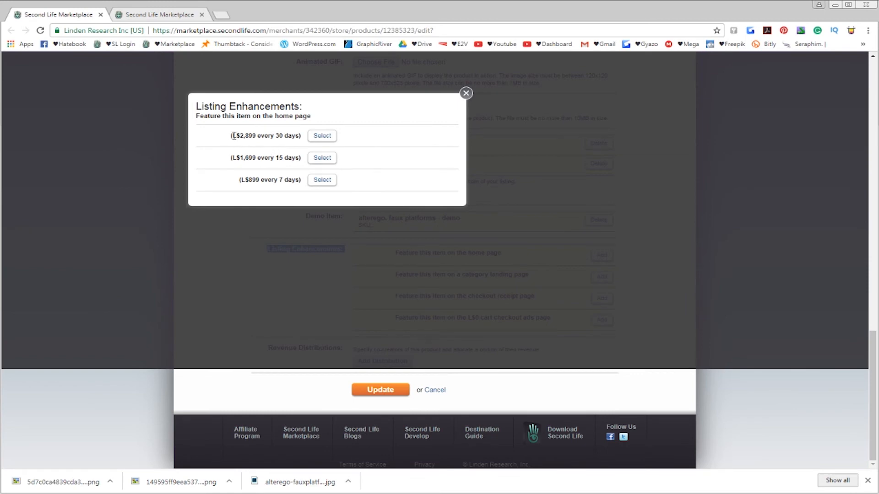
left_click_drag(234, 136, 253, 136)
left_click_drag(233, 160, 273, 159)
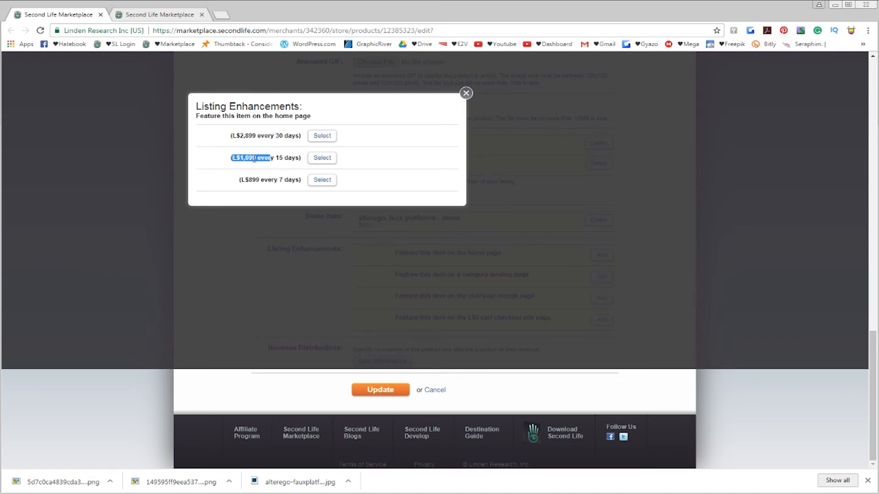
left_click_drag(244, 180, 273, 183)
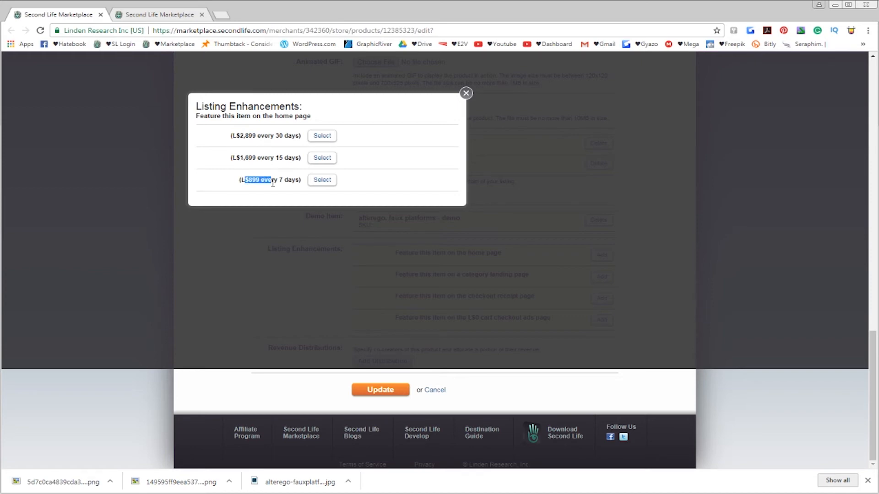
left_click(142, 15)
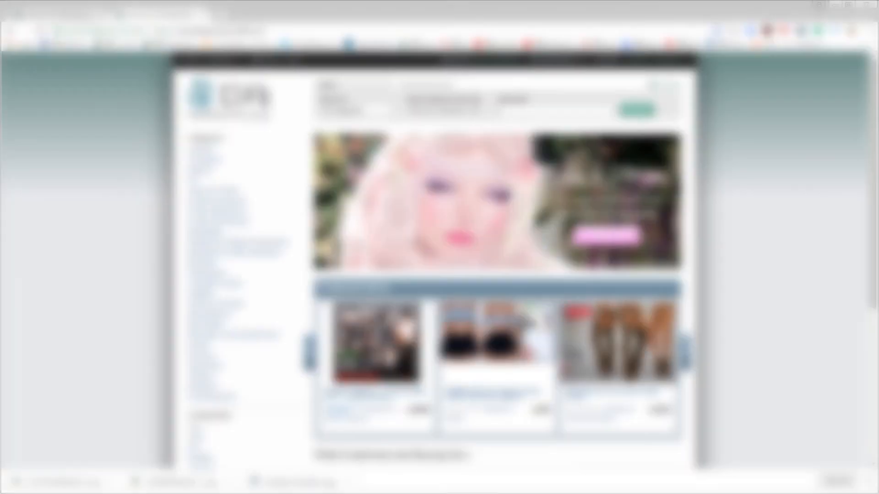
left_click(686, 356)
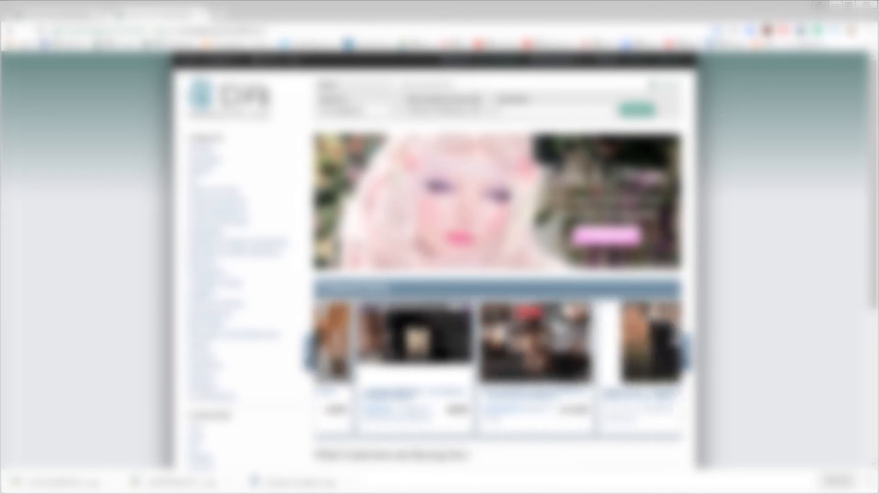
left_click(685, 355)
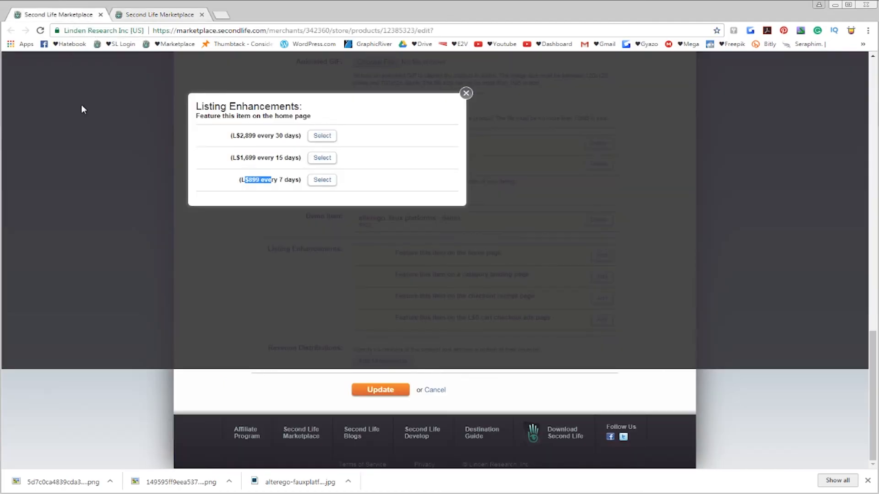
left_click(466, 94)
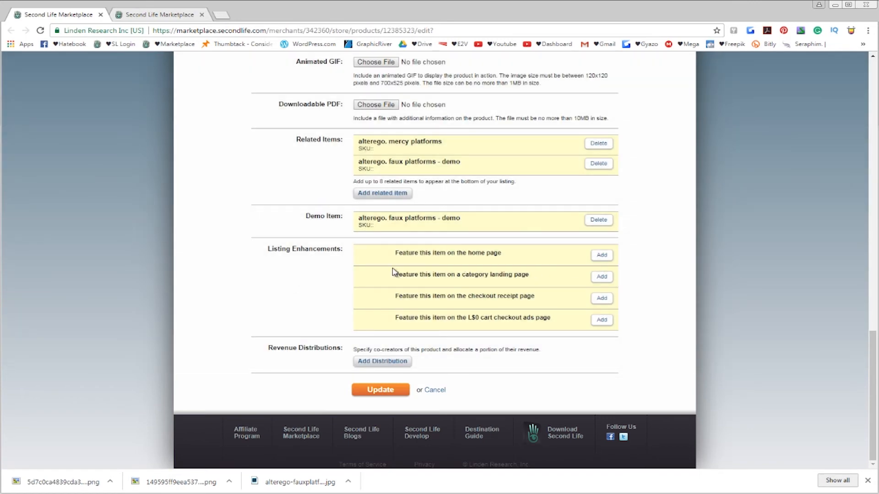
- Read through the listing enhancements for the category landing page, checkout receipt page and L$0 cart checkout ads page
left_click_drag(395, 275, 530, 276)
left_click_drag(394, 301, 543, 300)
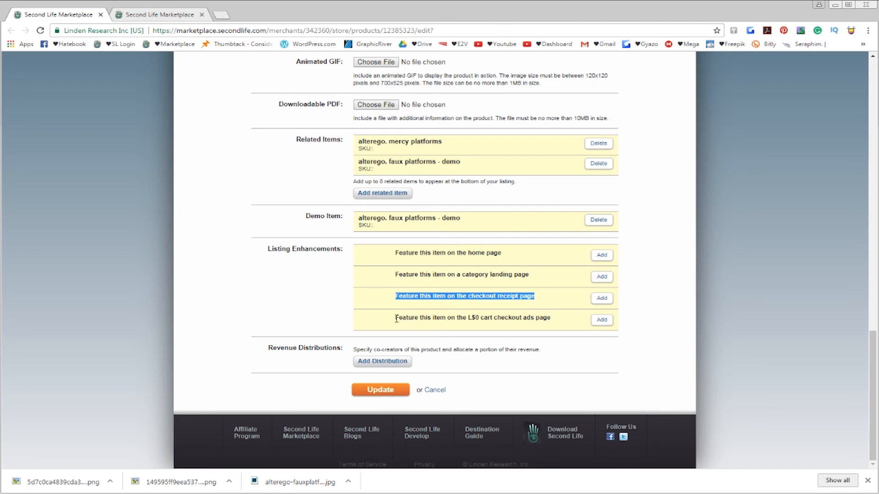
left_click_drag(396, 319, 427, 321)
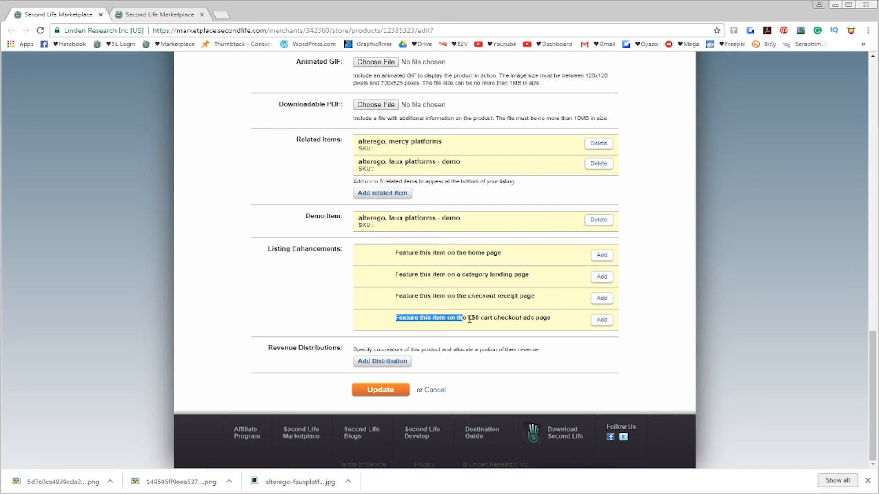
left_click_drag(487, 321, 554, 319)
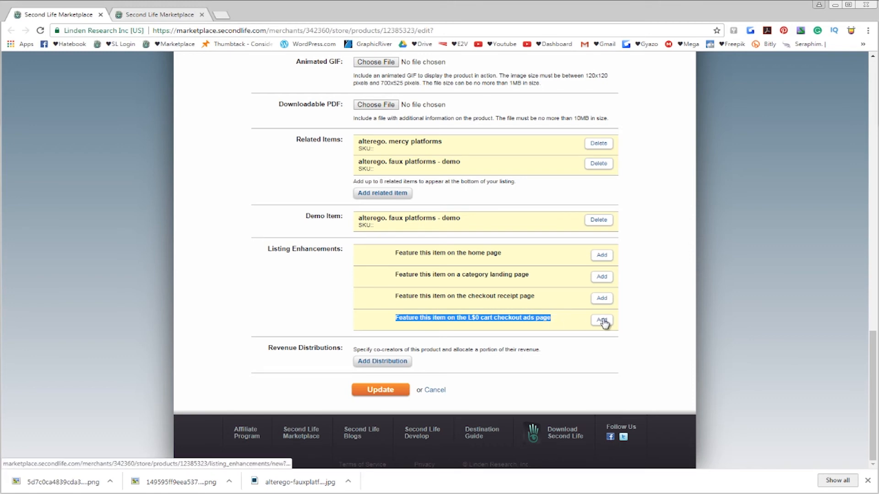
left_click_drag(393, 253, 552, 322)
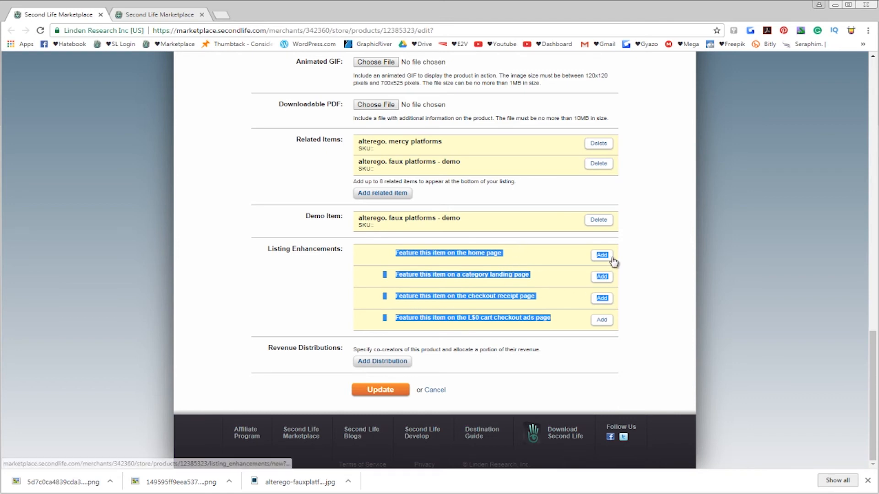
left_click(305, 335)
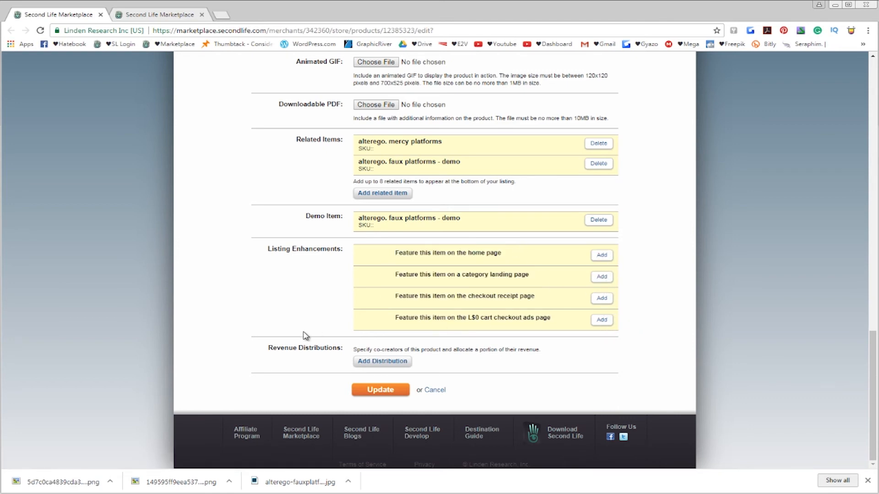
- Read the Revenue Distributions section and recheck the listing's description, keywords, category and price
left_click_drag(269, 351, 505, 365)
left_click(285, 344)
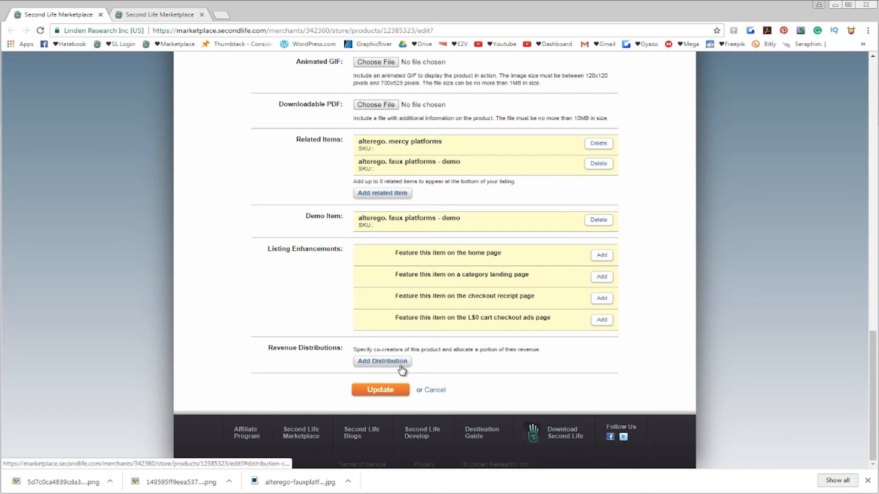
scroll(219, 215, "up", 15)
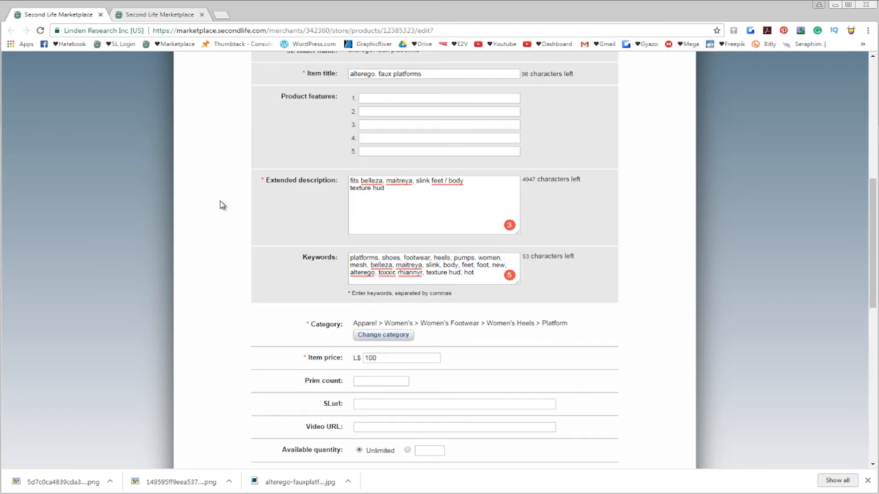
scroll(217, 215, "down", 15)
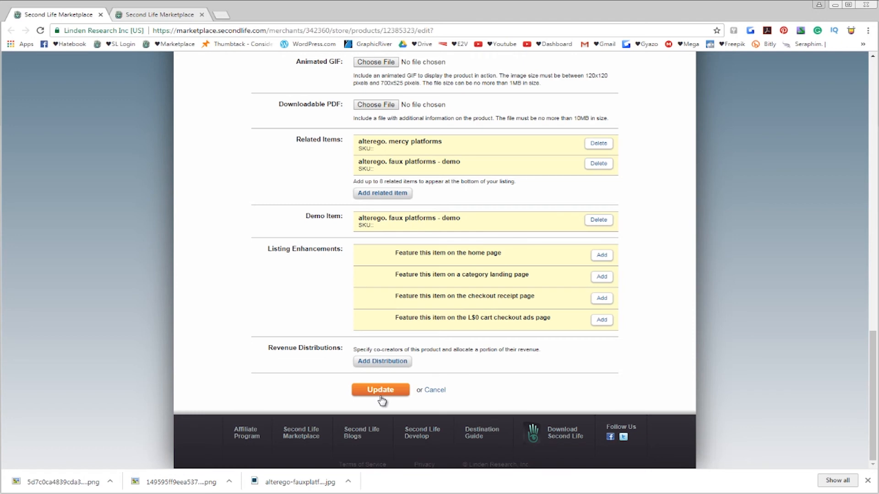
- View the merchant's own Marketplace store page, then close it and return to the listing form
left_click(183, 15)
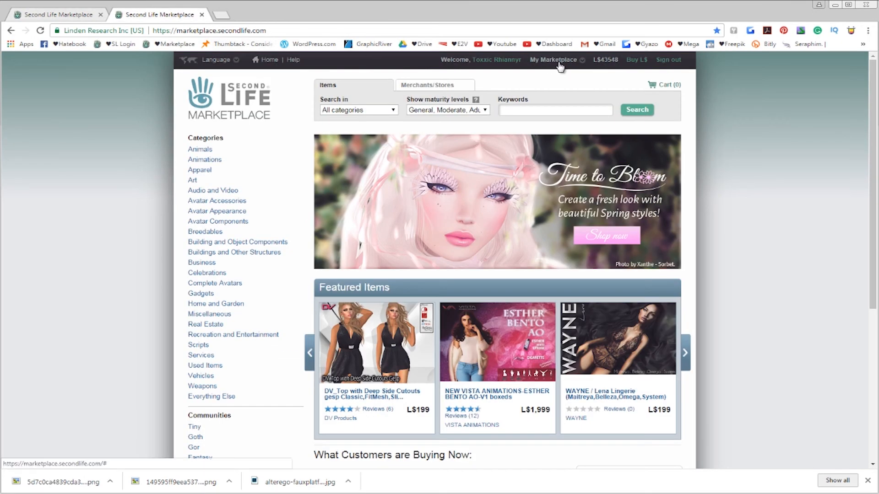
mouse_move(556, 64)
left_click(567, 99)
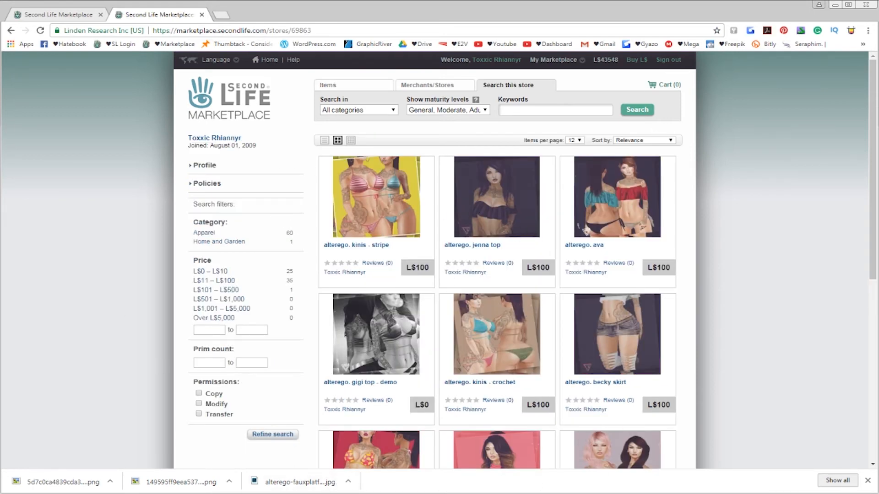
mouse_move(339, 493)
left_click(202, 15)
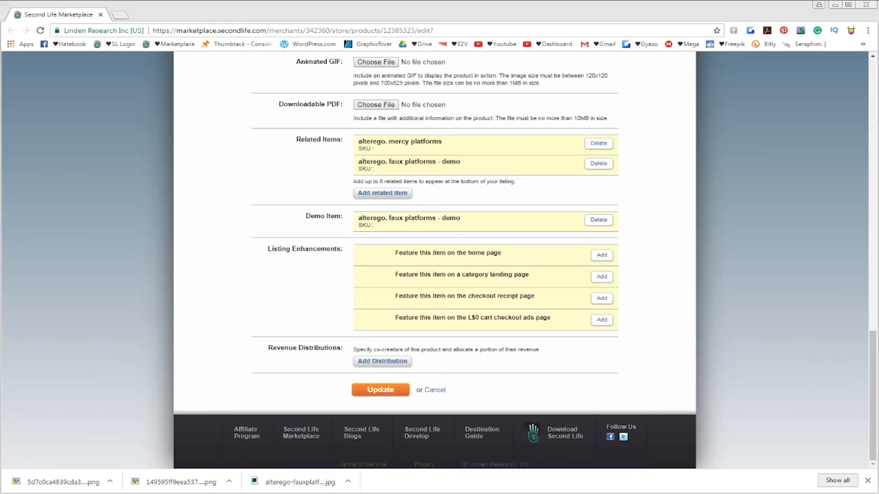
- Switch to Firestorm, close the texture preview and open the unlisted alterego. faux platforms - demo Marketplace listing for editing
left_click(340, 493)
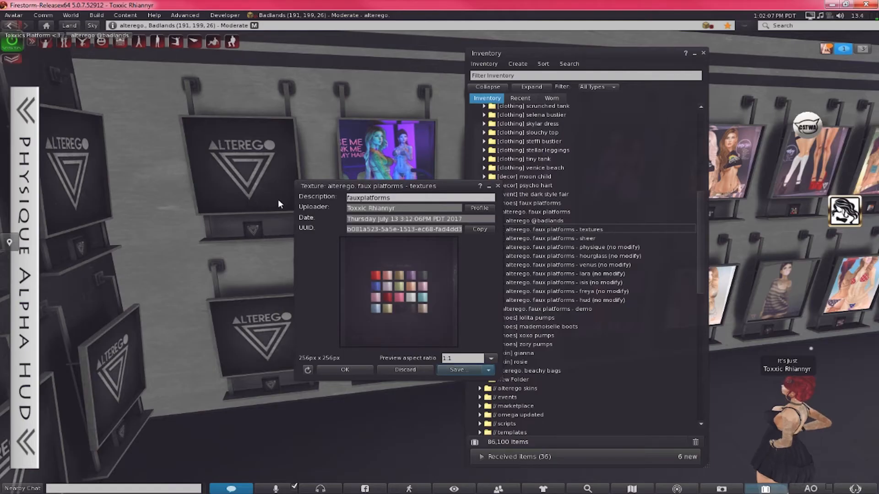
left_click(498, 186)
left_click(14, 15)
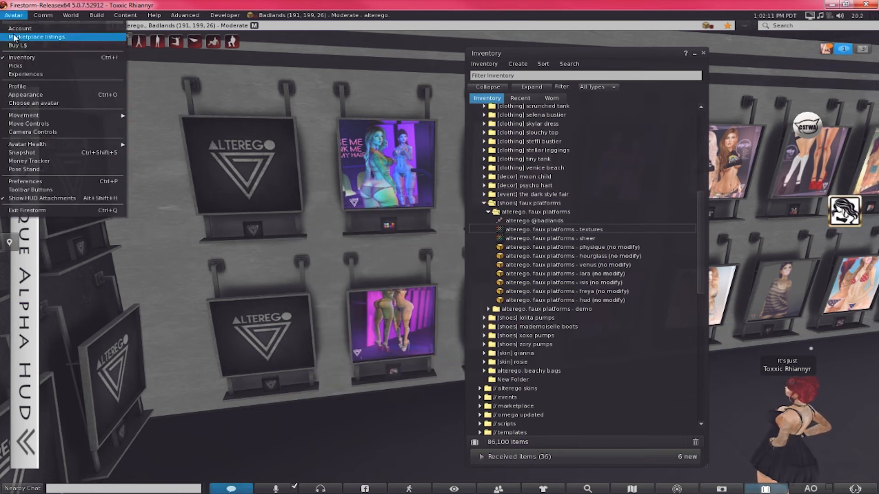
left_click(37, 37)
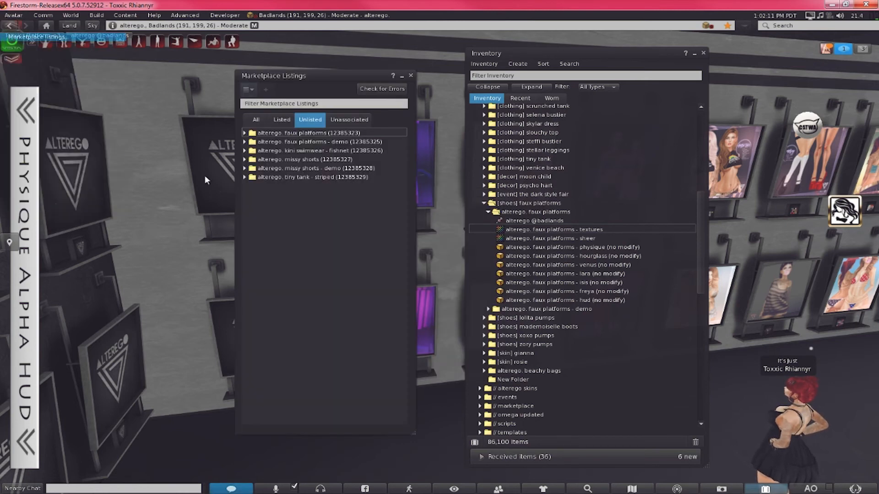
left_click(328, 140)
right_click(328, 140)
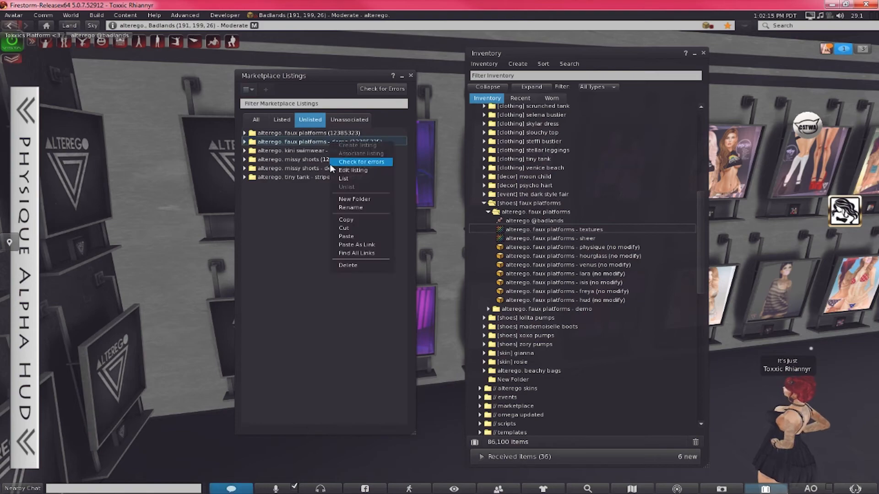
left_click(350, 170)
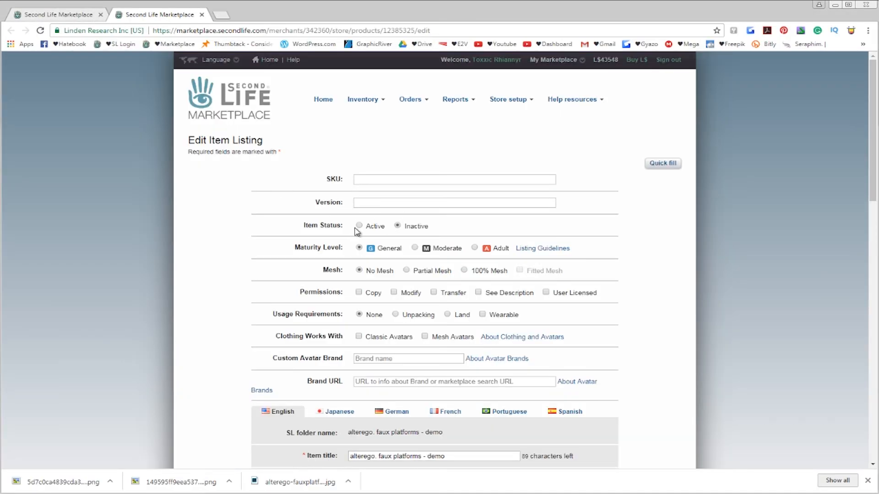
- Set the demo listing to Active and 100% Mesh, with Copy permission and clothing that works with Mesh Avatars
left_click(360, 226)
left_click(465, 271)
left_click(426, 337)
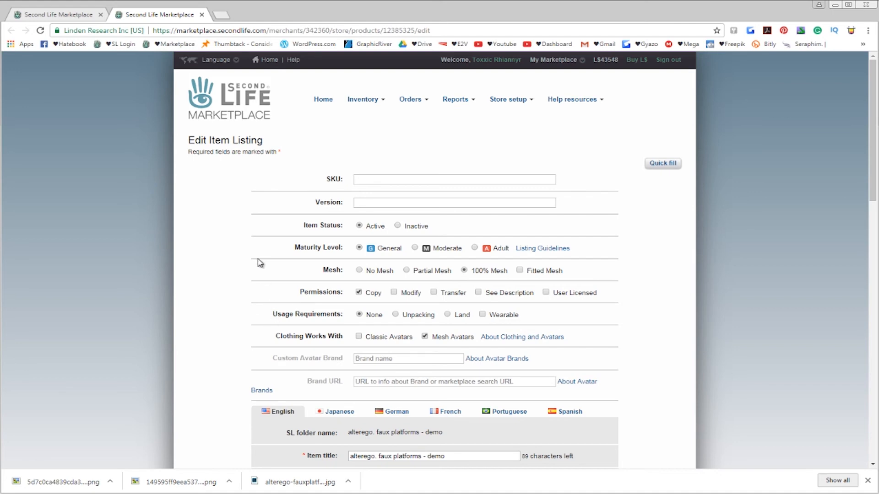
- Copy the extended description text from the main faux platforms listing into the demo listing's extended description
scroll(182, 149, "down", 7)
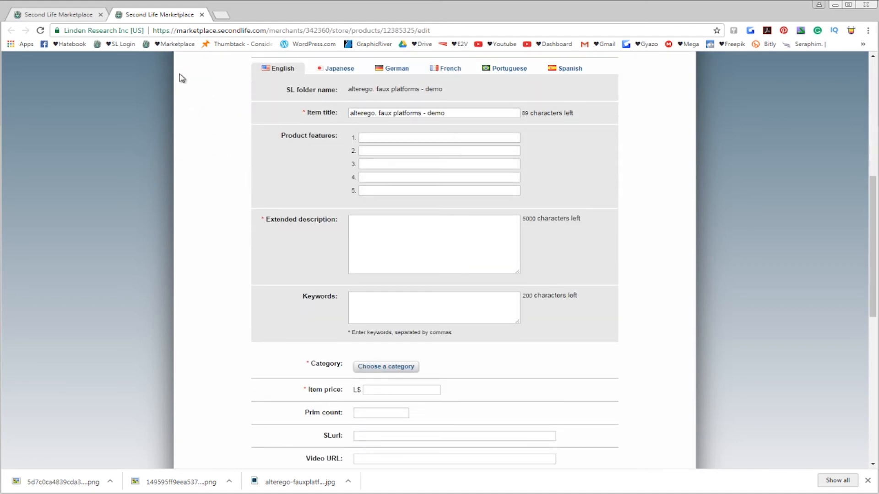
left_click(36, 11)
scroll(215, 234, "up", 8)
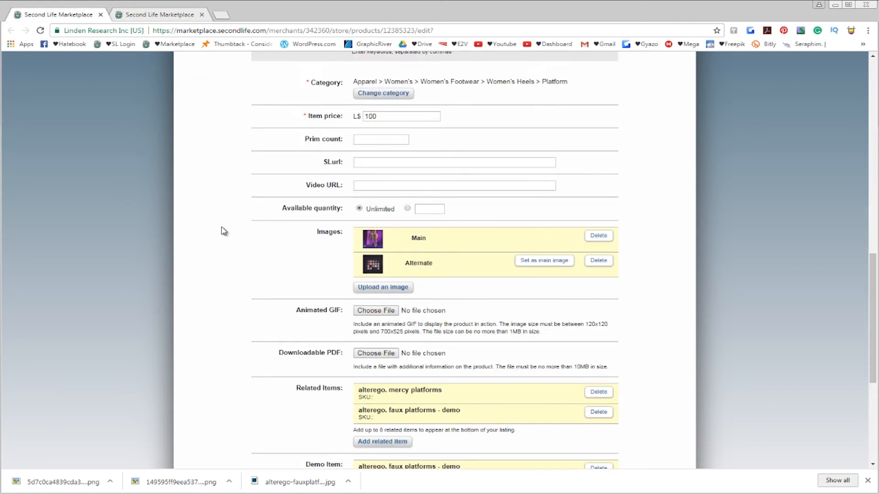
left_click_drag(397, 101, 338, 82)
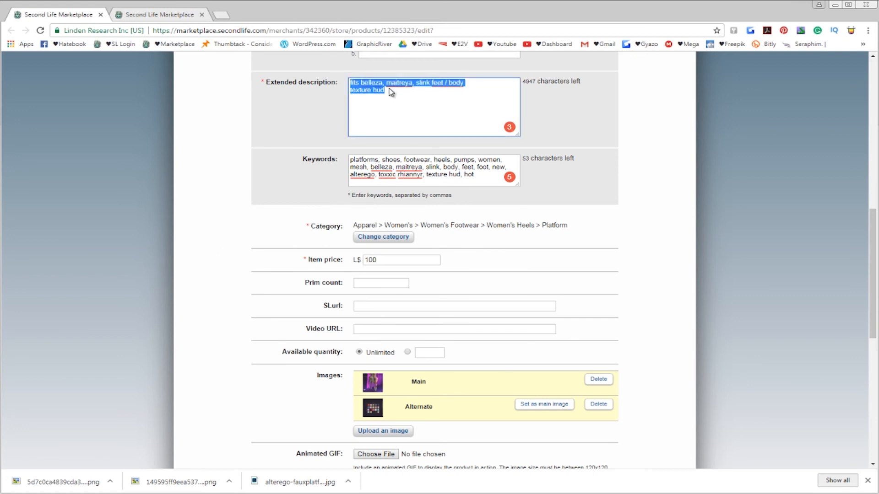
right_click(392, 89)
left_click(396, 109)
left_click(177, 18)
right_click(427, 243)
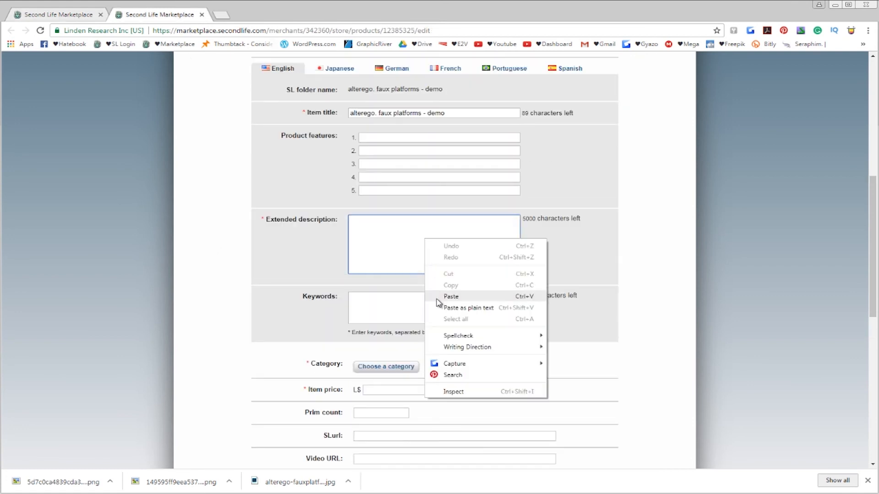
left_click(435, 296)
- Copy all the keywords from the main faux platforms listing into the demo listing's keywords
left_click(400, 298)
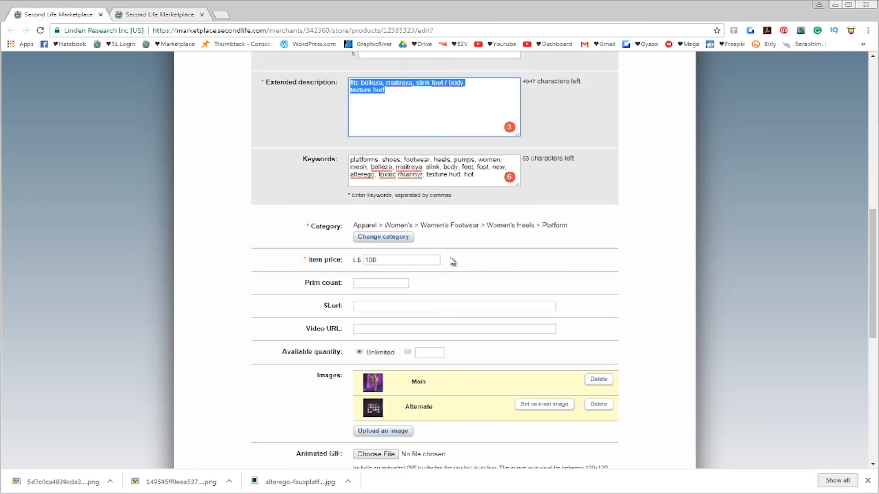
left_click_drag(474, 174, 296, 151)
right_click(389, 168)
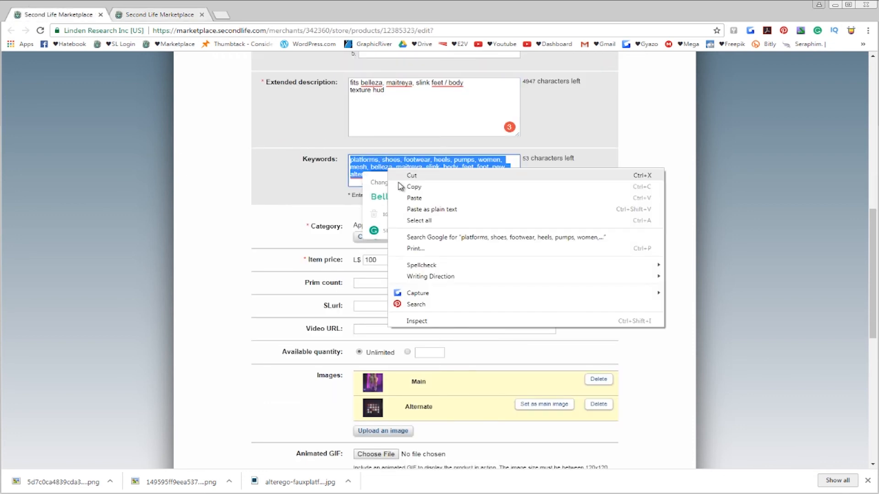
left_click(403, 187)
left_click(158, 15)
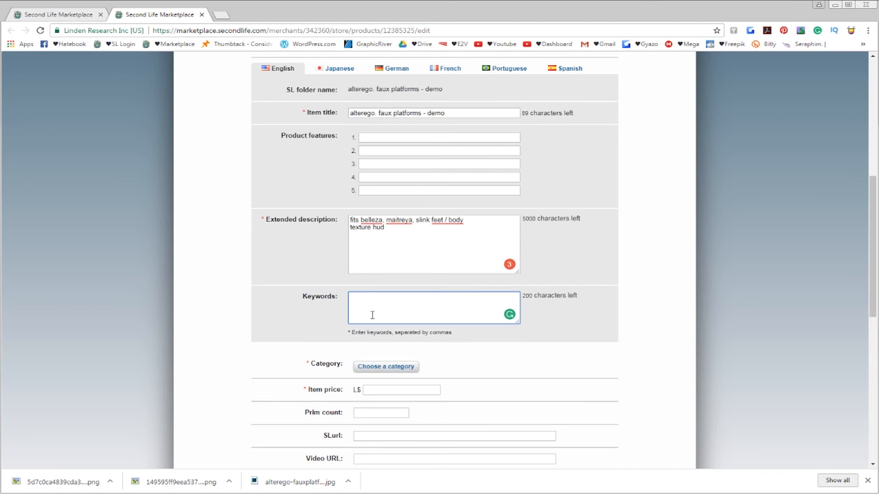
right_click(375, 302)
left_click(389, 359)
- Set the demo listing's category to Apparel > Women's > Women's Footwear > Women's Heels > Platform
scroll(332, 297, "down", 3)
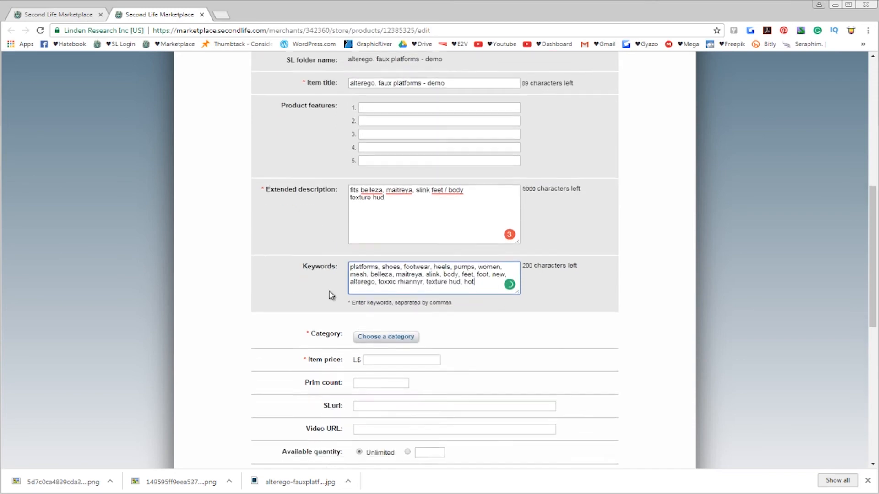
left_click(402, 221)
left_click(271, 128)
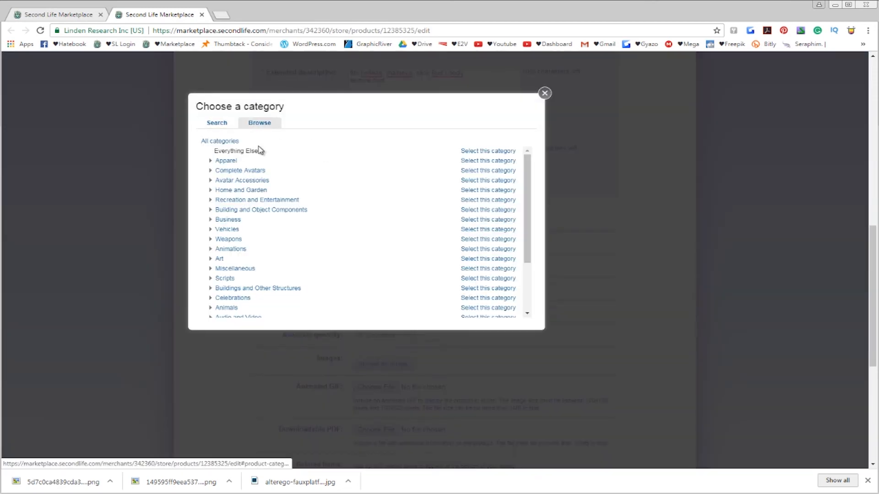
left_click(234, 160)
left_click(241, 172)
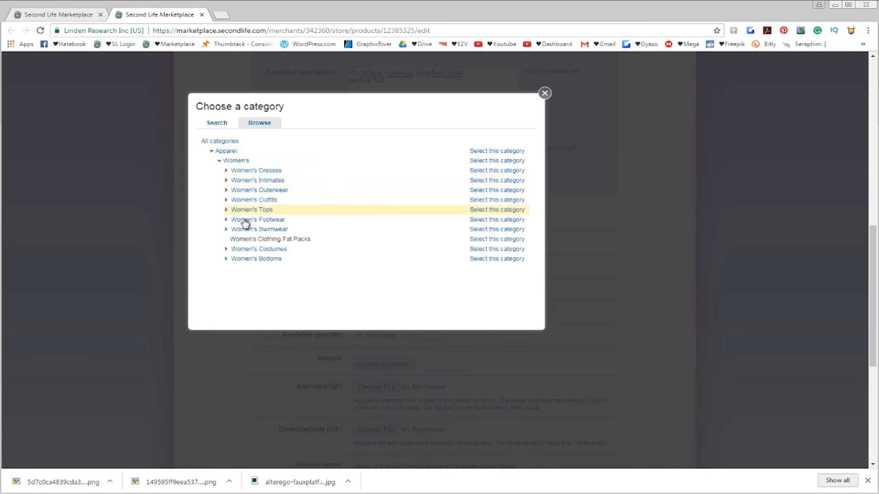
left_click(257, 221)
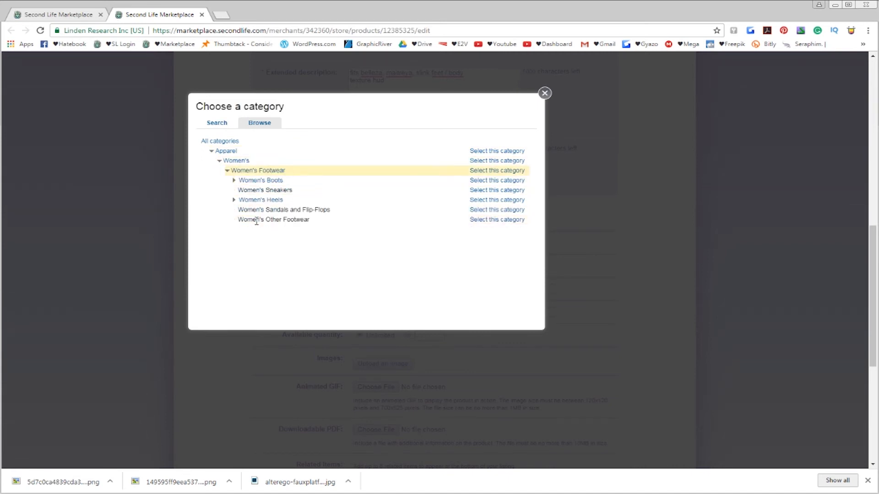
left_click(288, 202)
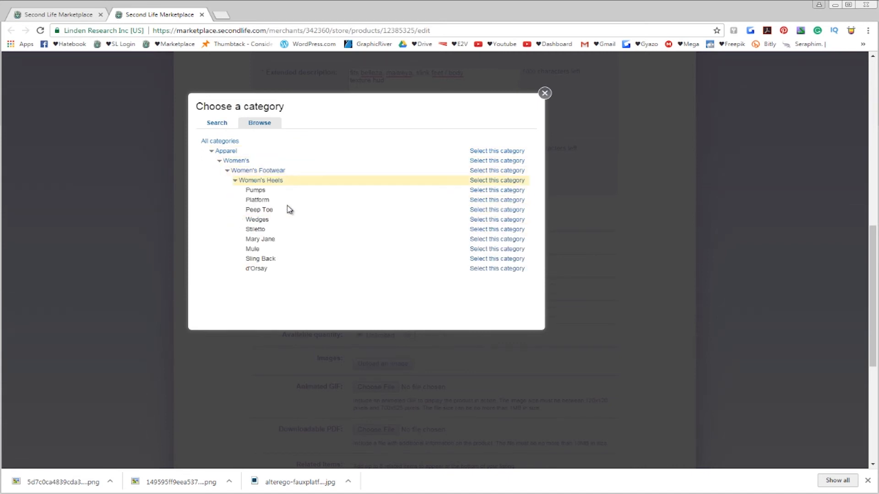
left_click(492, 200)
- Set the demo listing's item price to L$0
left_click(408, 247)
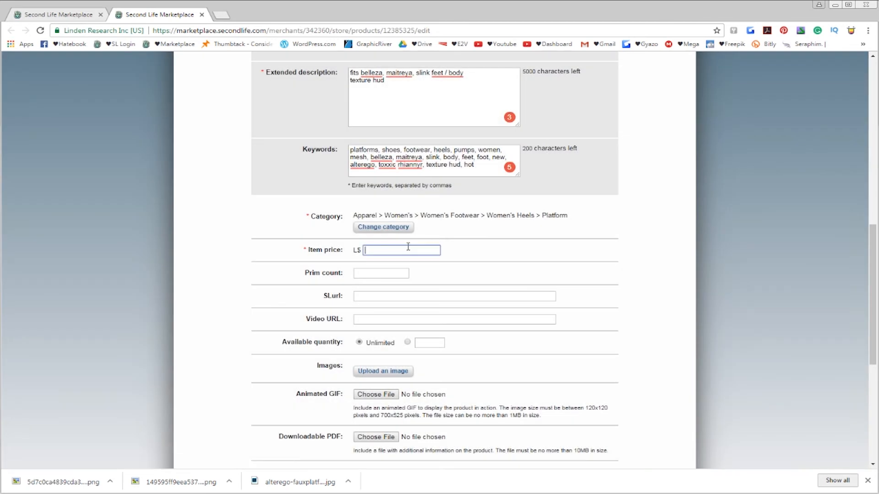
type("0")
left_click(299, 360)
- Switch to Photoshop, bring up alterego-fauxplatforms.jpg and hide its alterego-kiniswimwear-fishnet layer
scroll(298, 360, "down", 3)
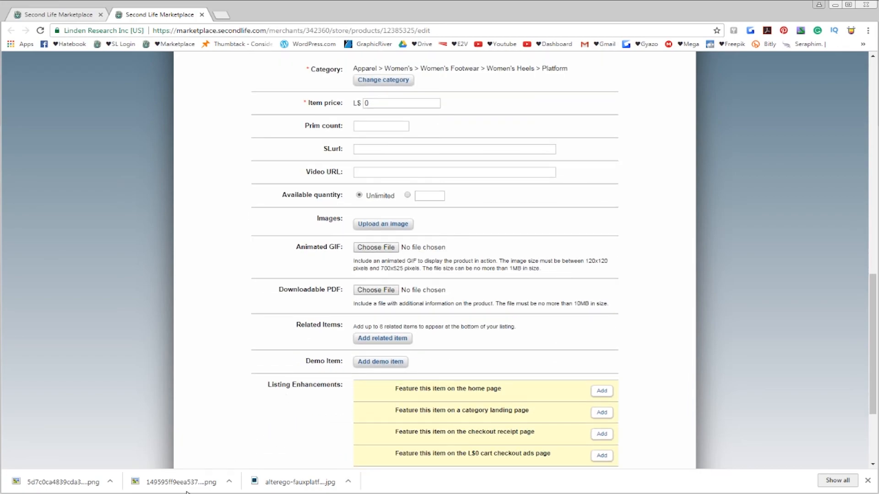
mouse_move(268, 480)
left_click(297, 417)
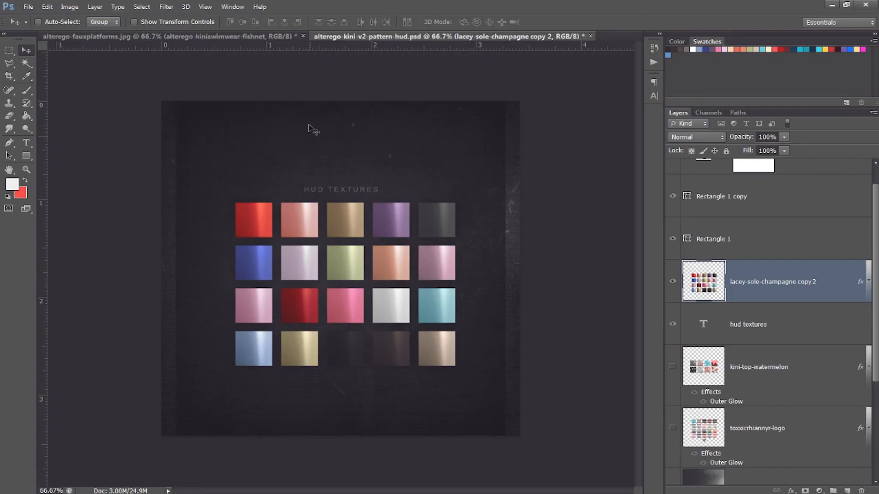
left_click(263, 37)
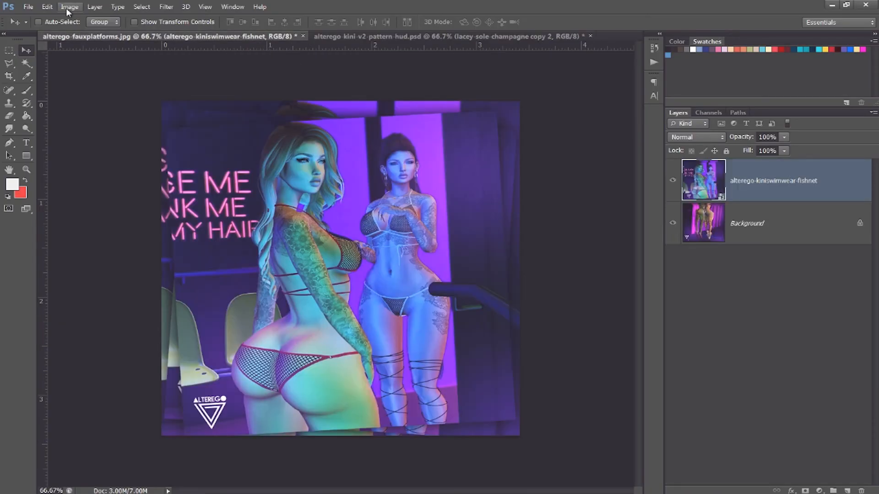
left_click(673, 182)
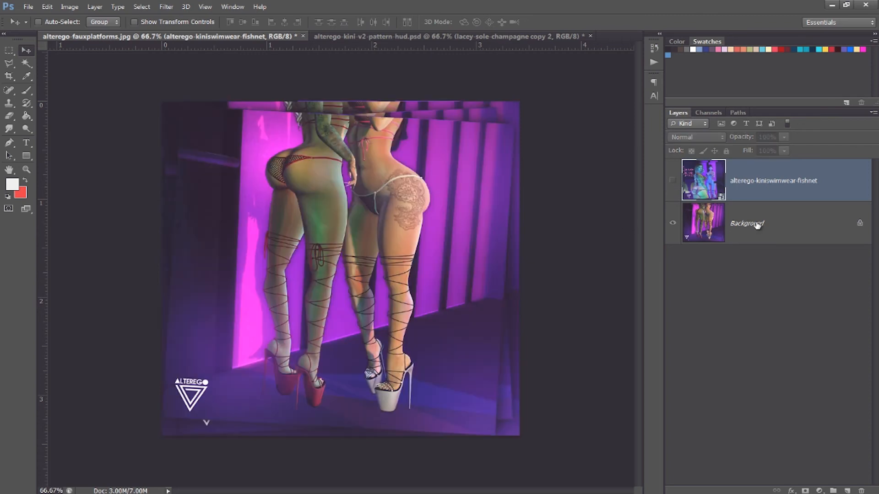
- Convert the locked Background of alterego-fauxplatforms.jpg into a regular layer and desaturate it
double_click(756, 224)
left_click(524, 162)
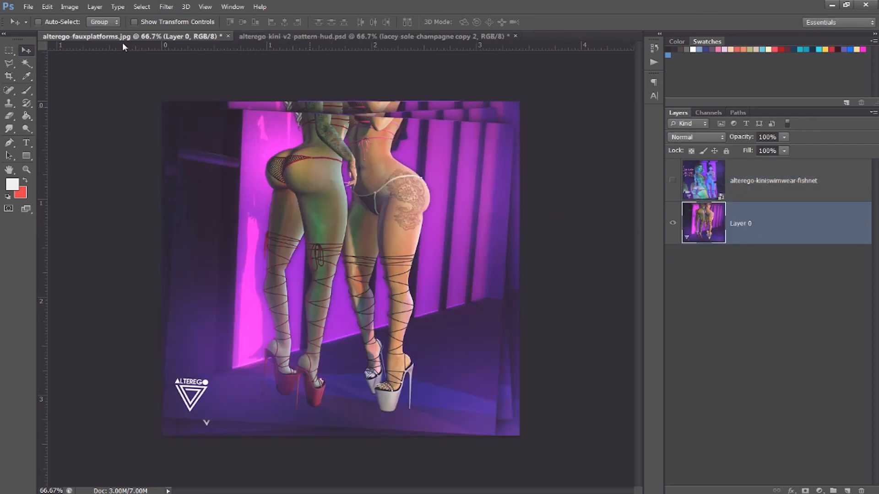
left_click(69, 7)
mouse_move(81, 31)
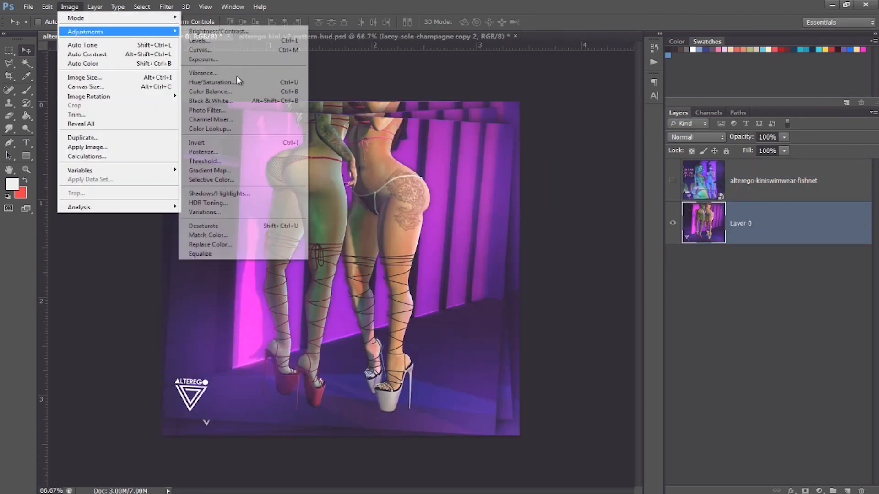
left_click(245, 226)
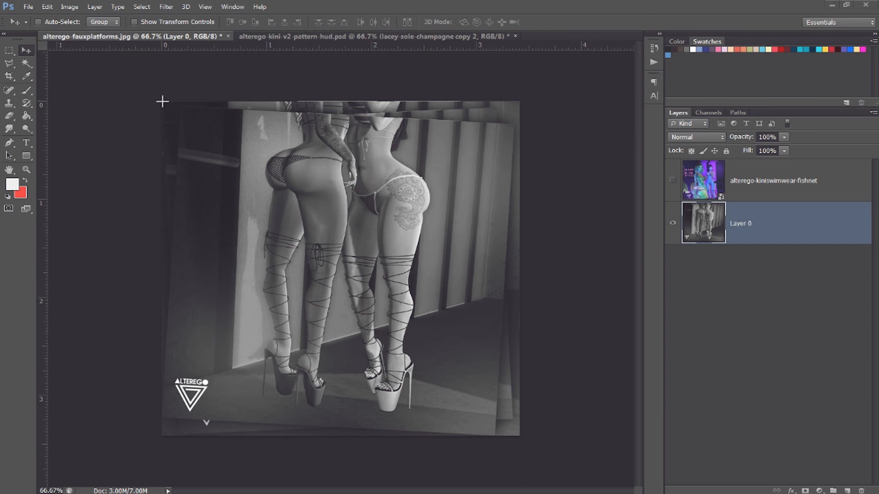
- Capture the whole desaturated platforms image with Gyazo and save the capture to the Desktop as a PNG
left_click_drag(162, 101, 519, 436)
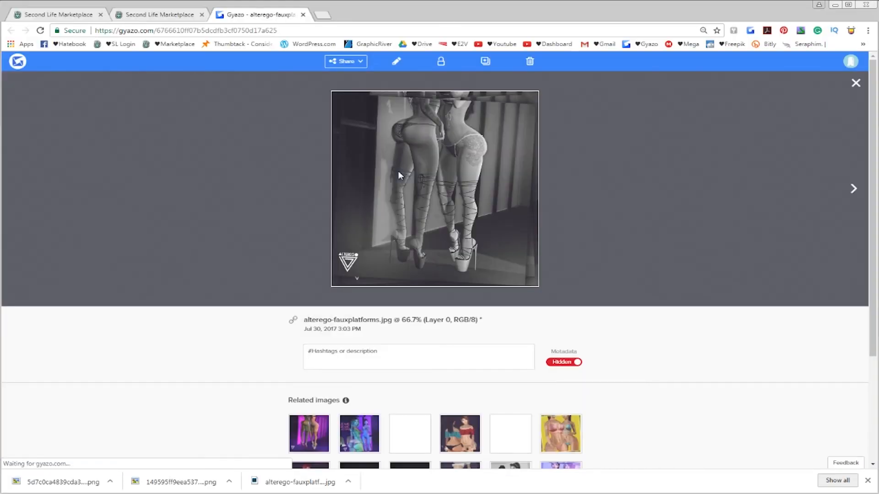
right_click(398, 171)
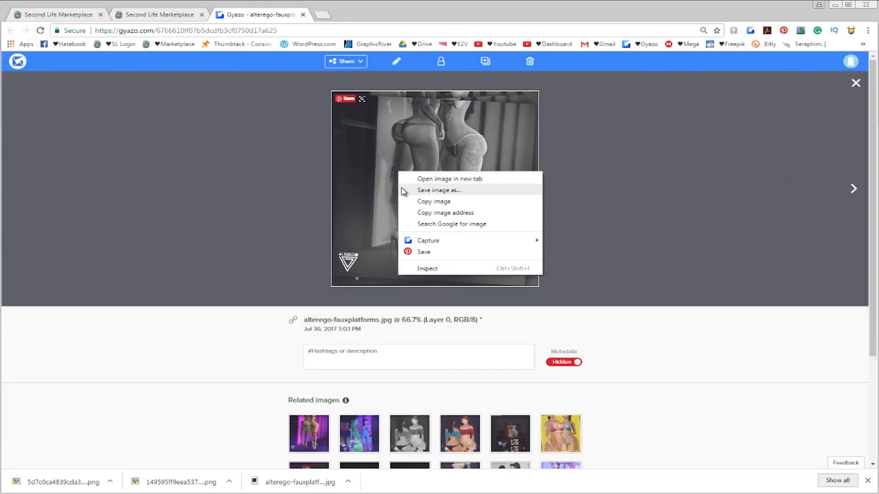
left_click(412, 188)
left_click(791, 482)
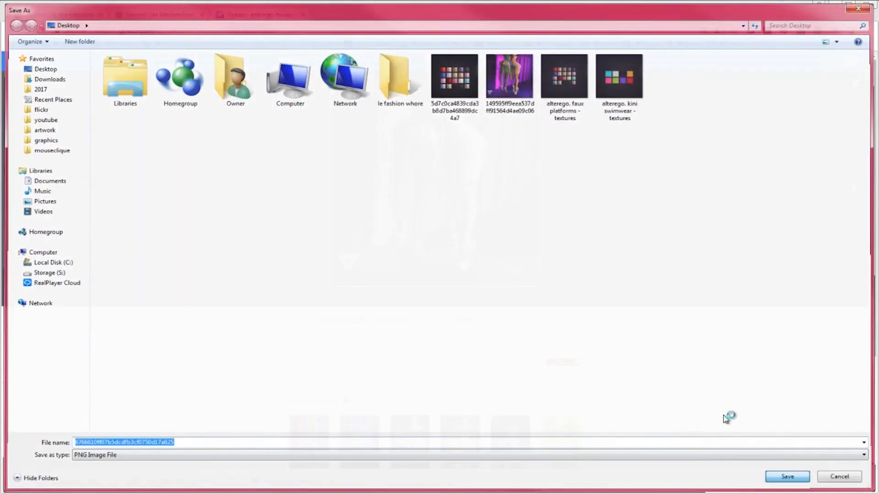
- Return to the demo listing and upload the saved black-and-white platforms PNG from the Desktop as its image
left_click(153, 16)
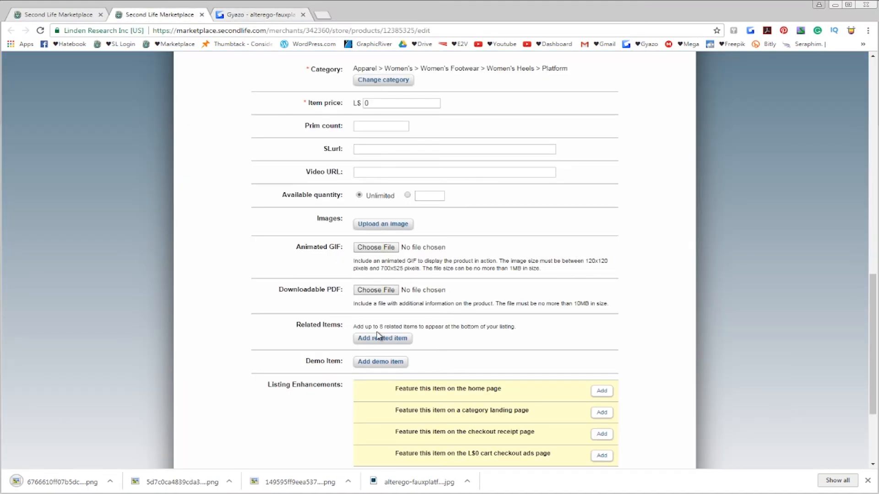
left_click(375, 225)
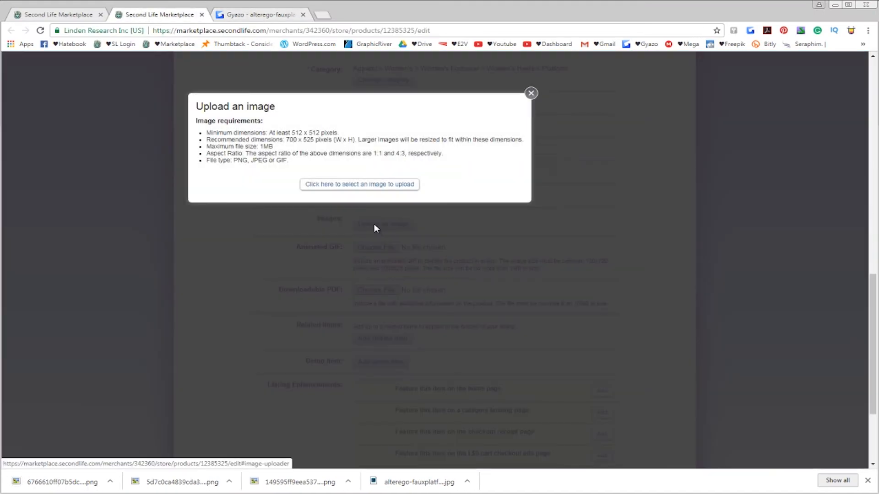
left_click(371, 186)
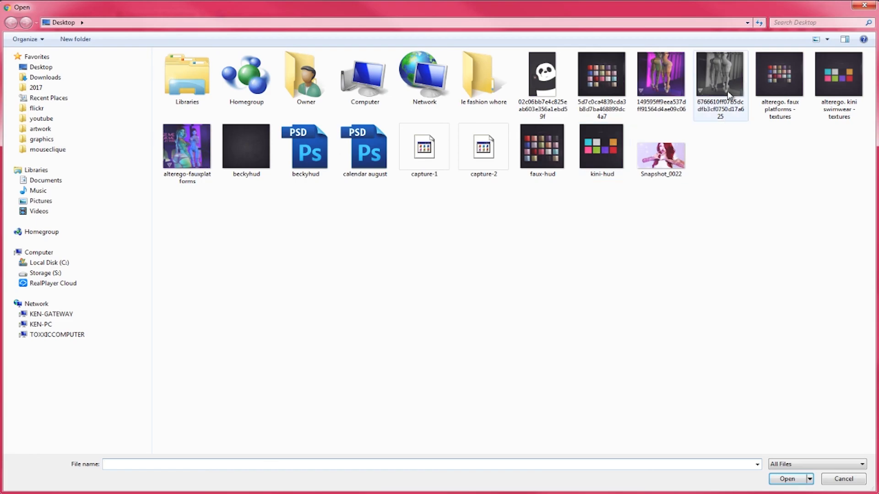
double_click(720, 77)
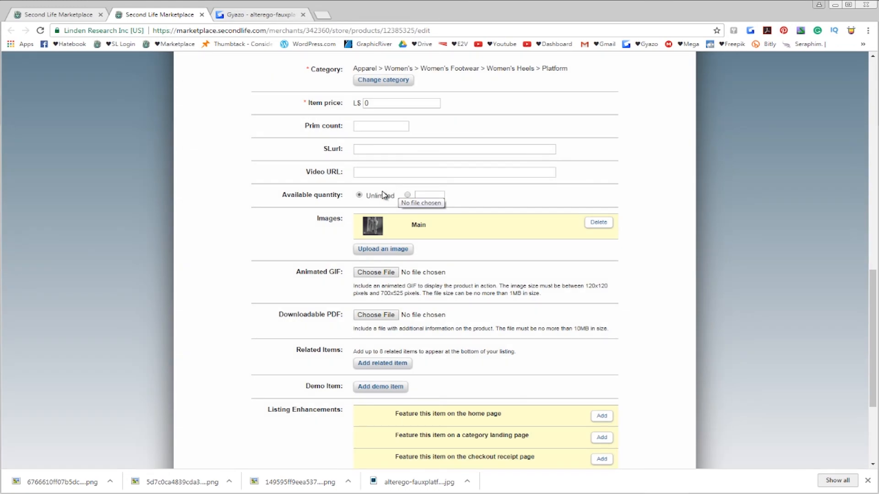
left_click(367, 249)
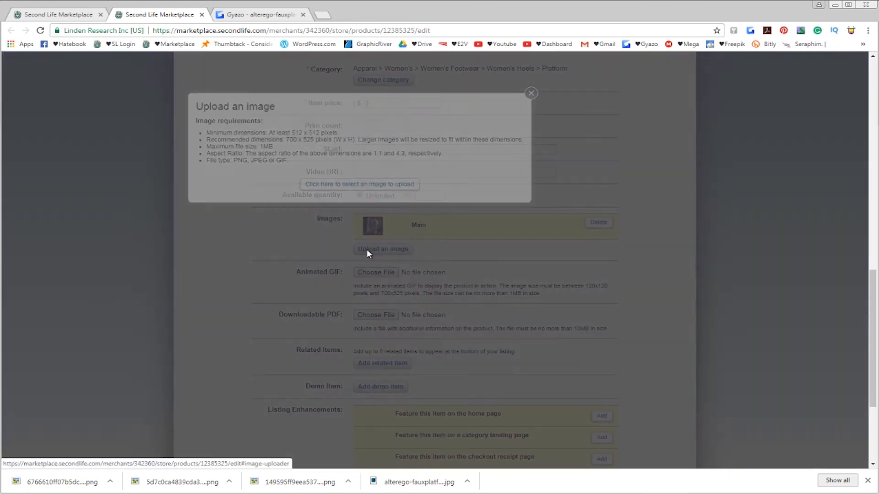
left_click(393, 185)
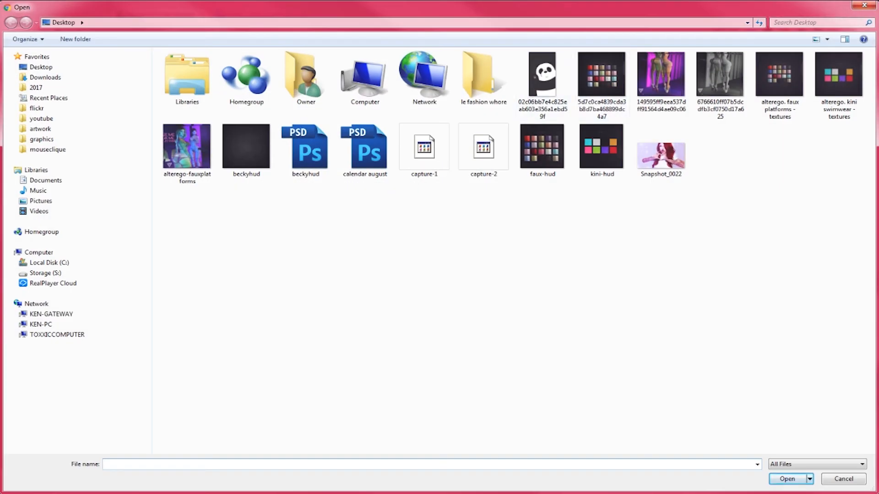
left_click(864, 5)
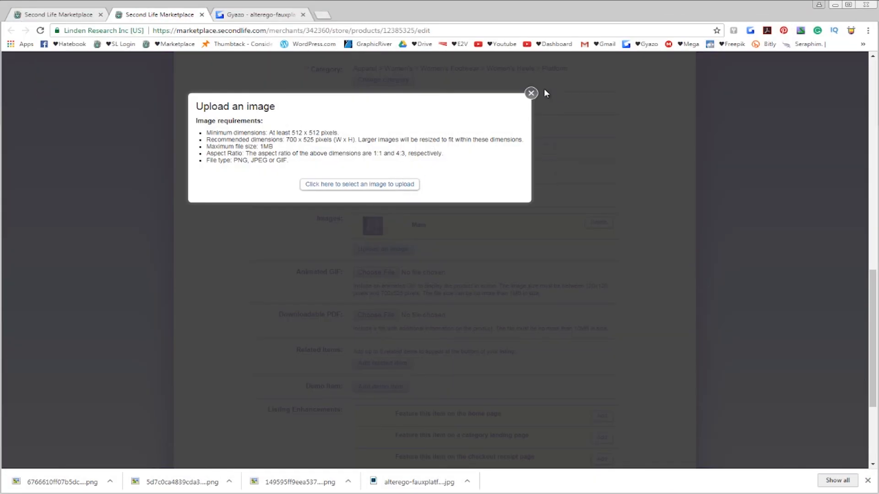
left_click(531, 93)
- Search the related products for "faux" and add alterego. faux platforms as a related item of the demo listing
scroll(319, 240, "down", 2)
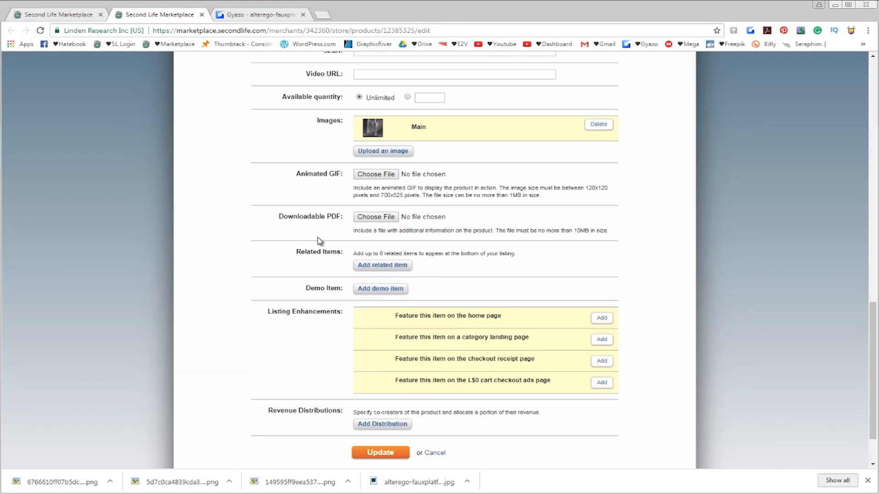
left_click(360, 265)
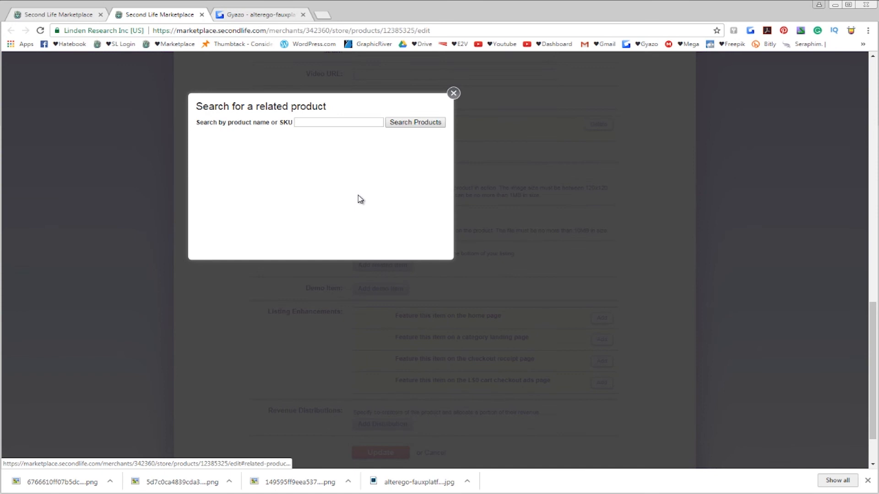
left_click(356, 123)
type("faux")
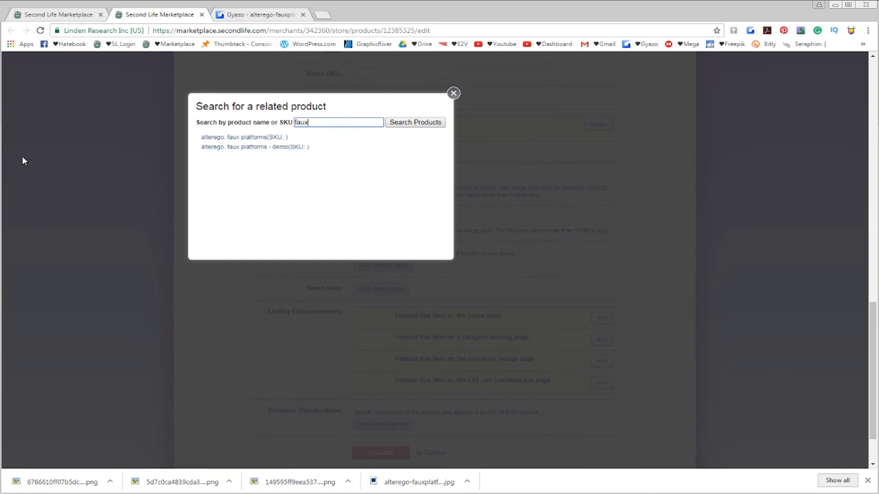
left_click(229, 138)
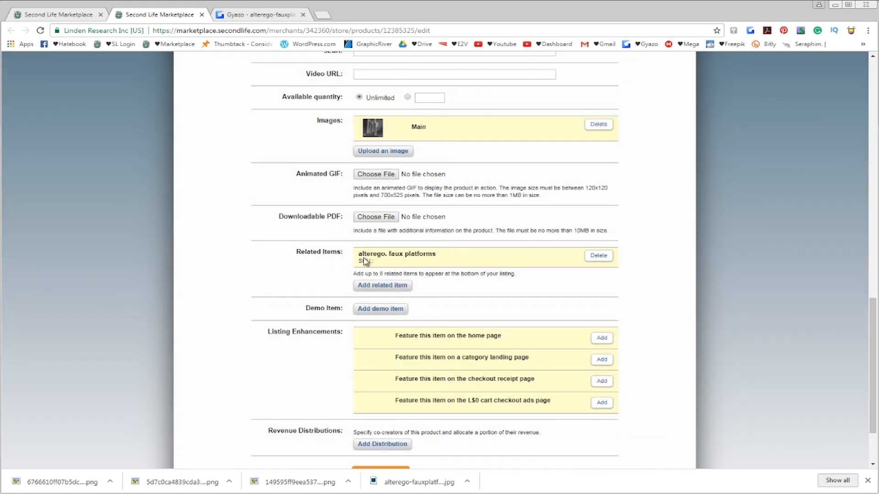
scroll(334, 280, "down", 2)
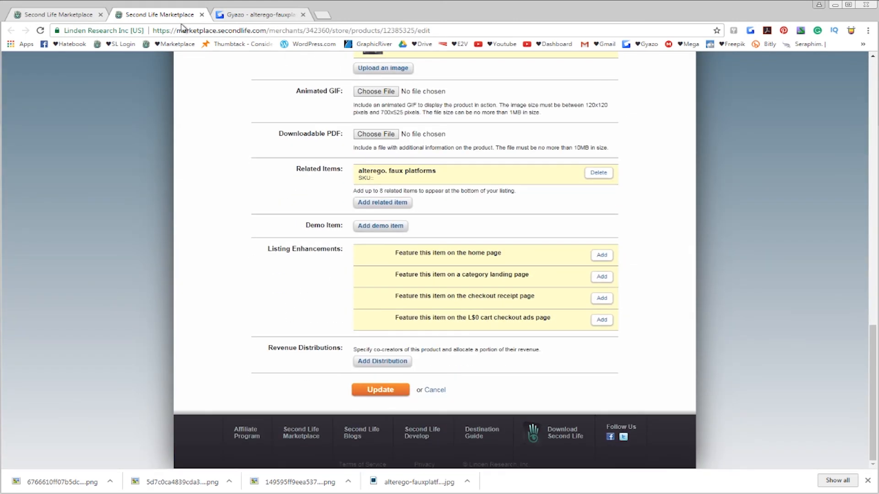
- Save the changes to both the demo and the faux platforms listings and close the Gyazo page
left_click(381, 389)
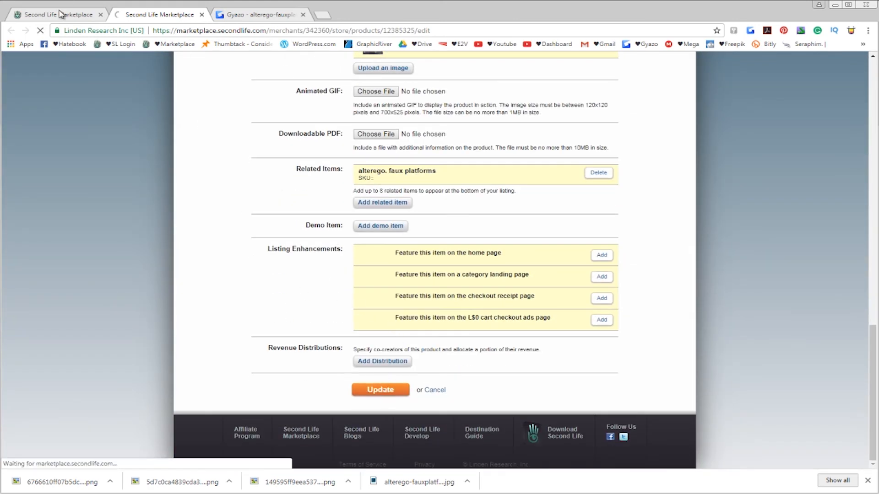
scroll(353, 369, "down", 9)
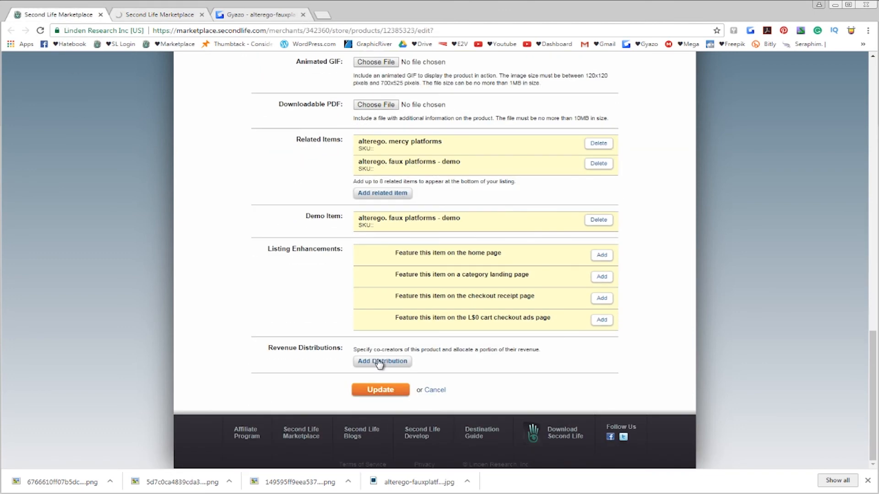
left_click(392, 396)
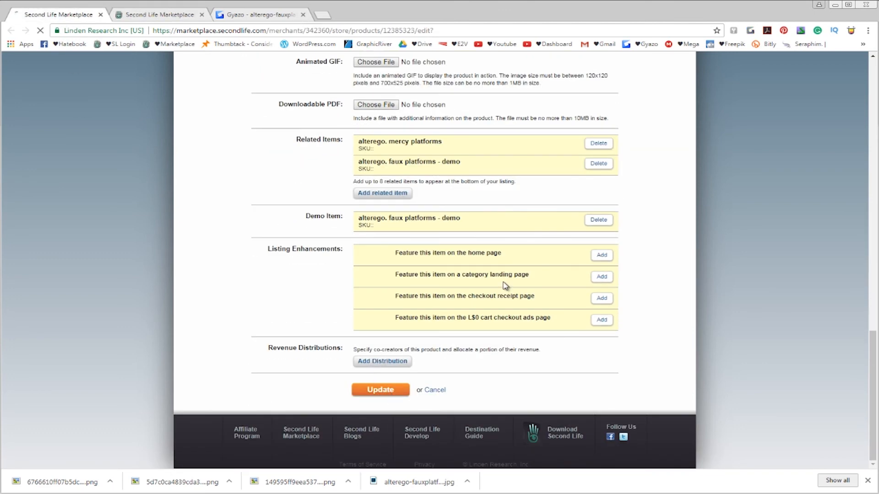
left_click(303, 14)
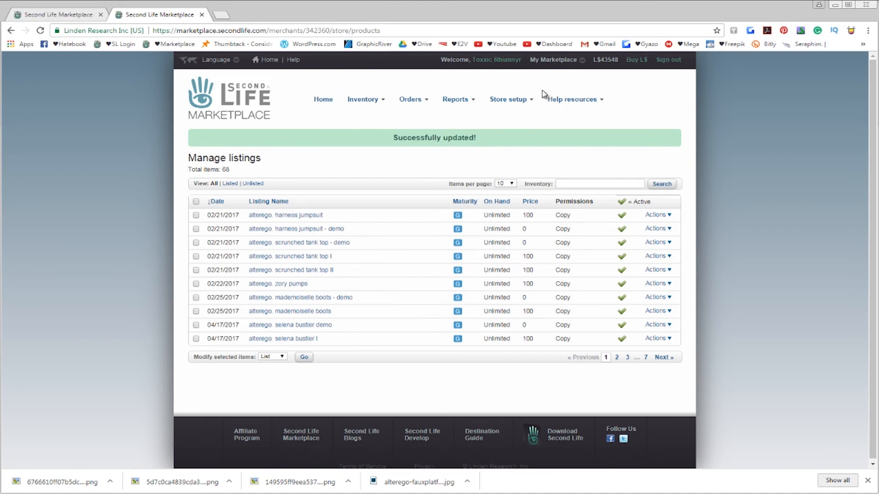
left_click_drag(392, 139, 466, 143)
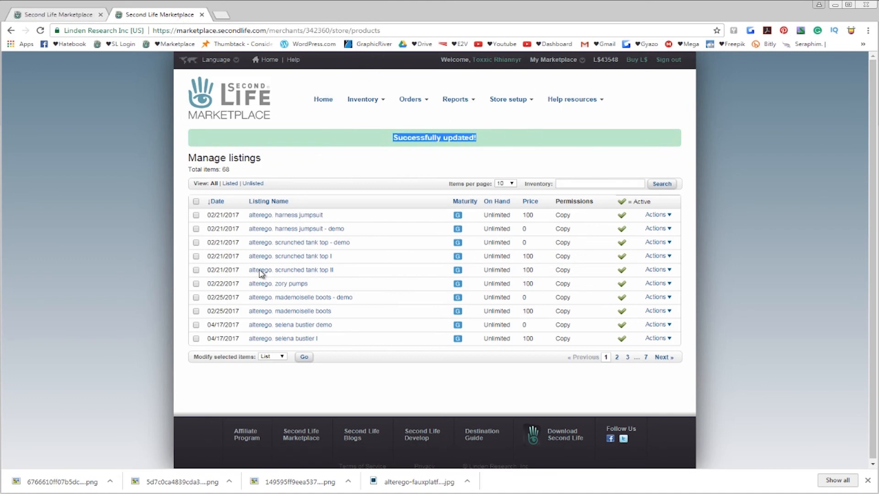
- View the merchant's own store sorted by age, newest first, and close the spare Marketplace page
mouse_move(512, 104)
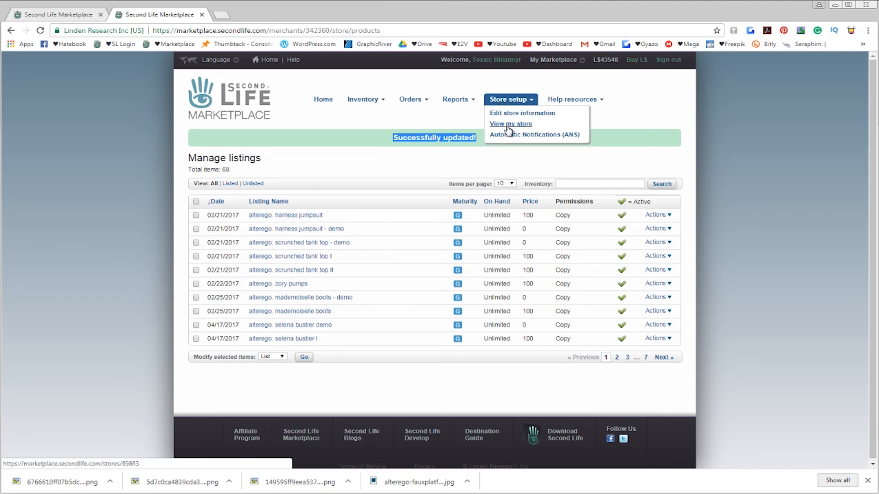
left_click(507, 125)
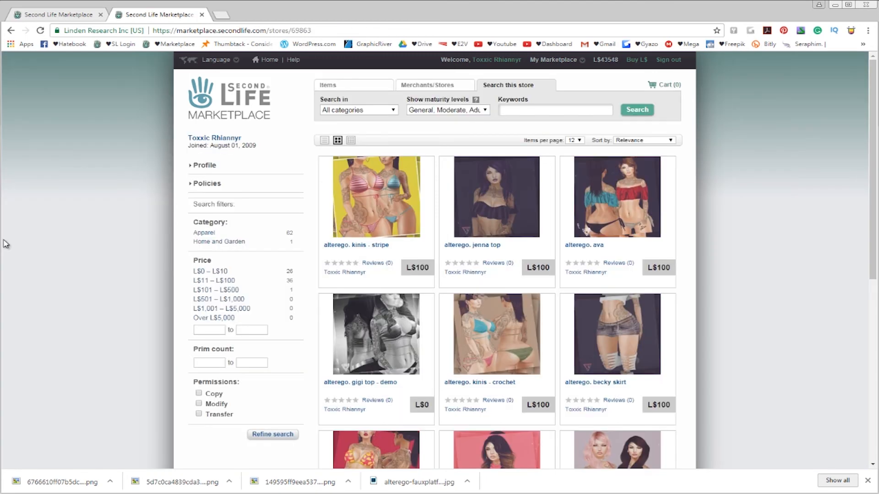
left_click(635, 141)
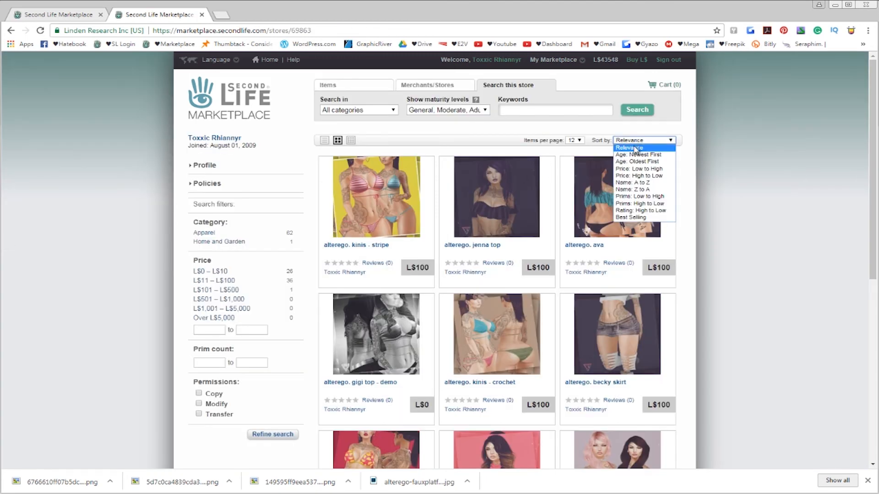
left_click(637, 154)
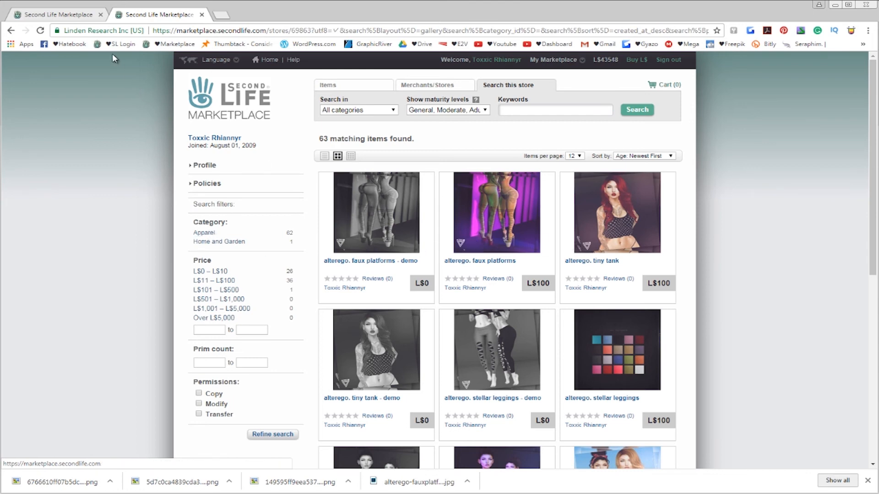
left_click(89, 18)
left_click(100, 15)
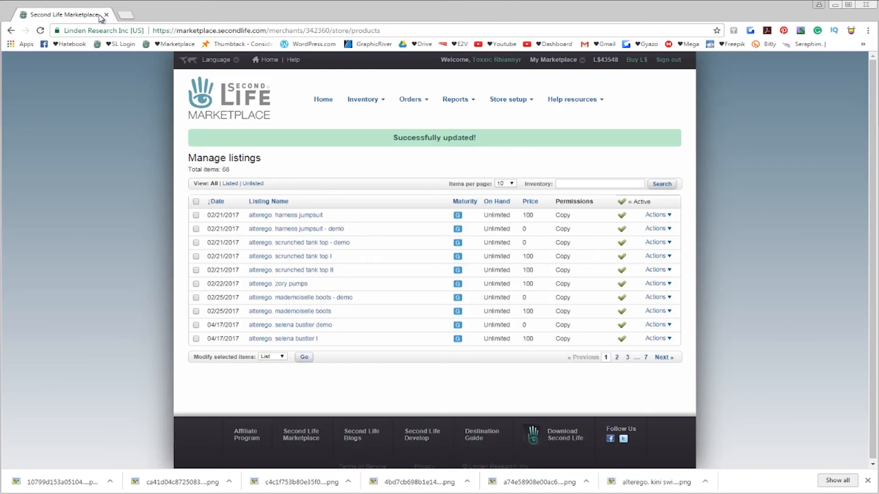
- Reopen the store from the listings manager and sort its items again with the newest first
mouse_move(510, 100)
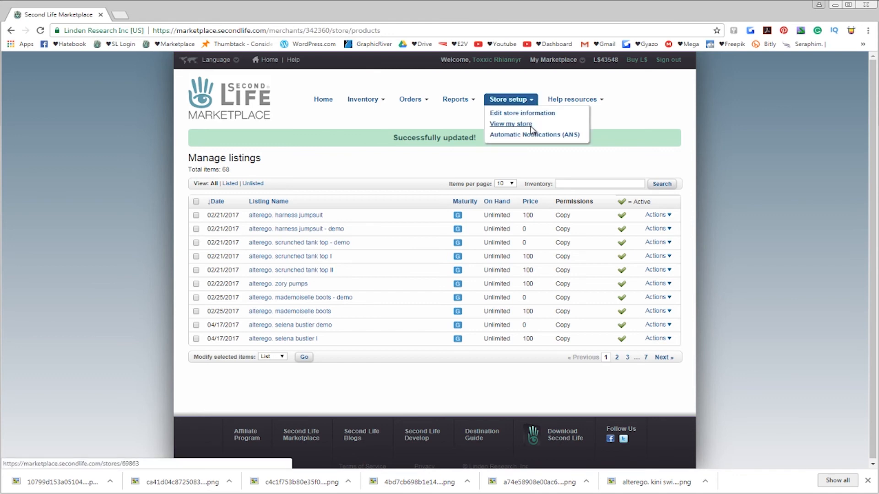
left_click(530, 124)
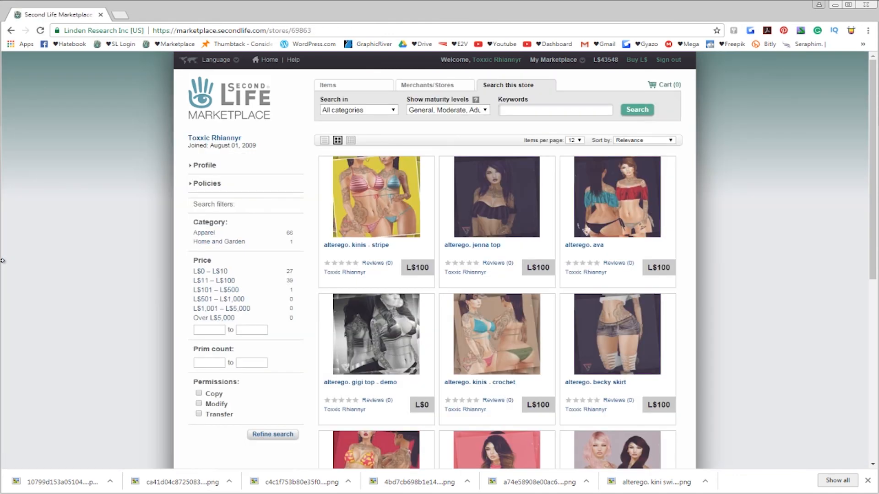
left_click(632, 142)
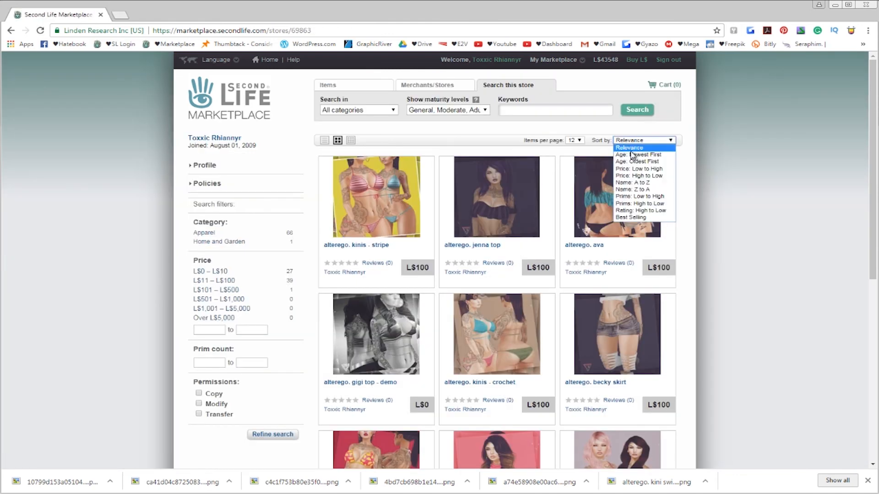
left_click(632, 155)
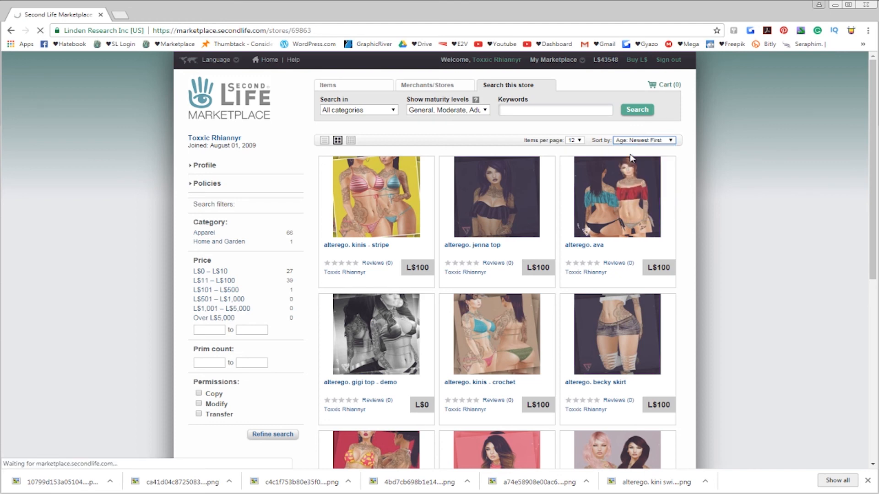
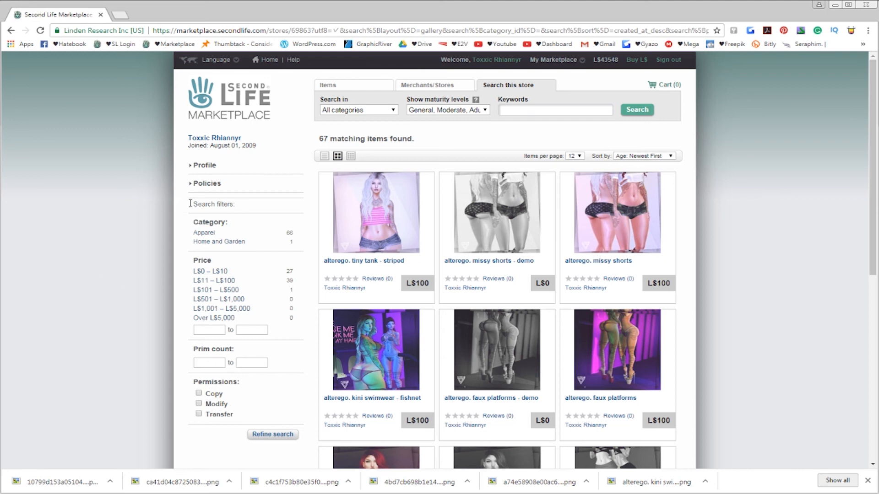
- Expand the store's Profile and Policies sections to read their text
left_click(554, 64)
left_click(204, 166)
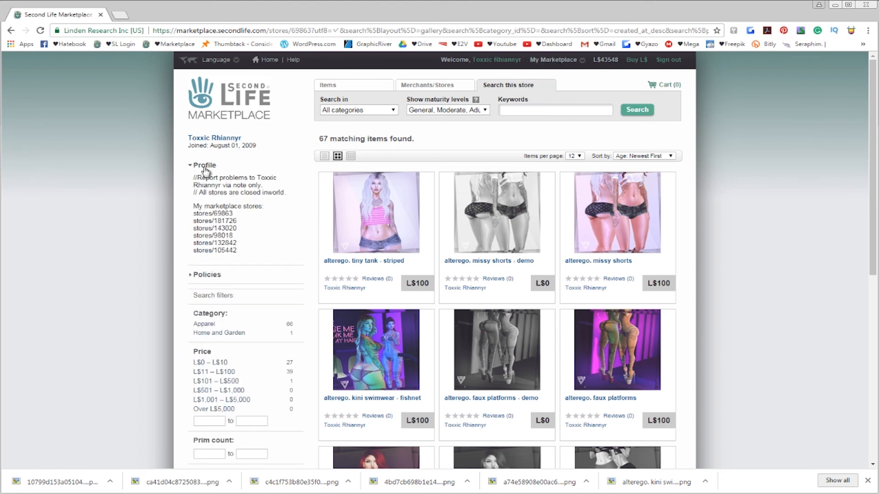
left_click(216, 275)
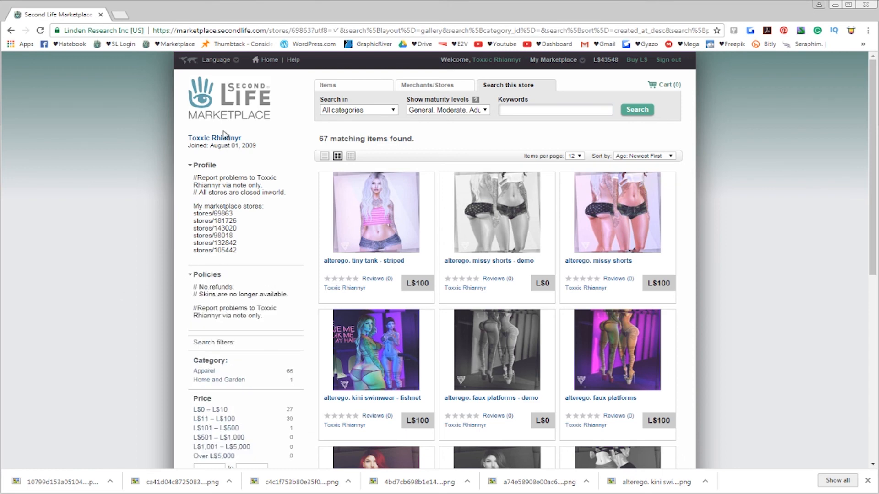
- Go to Merchant home and open the store information for editing
left_click(572, 62)
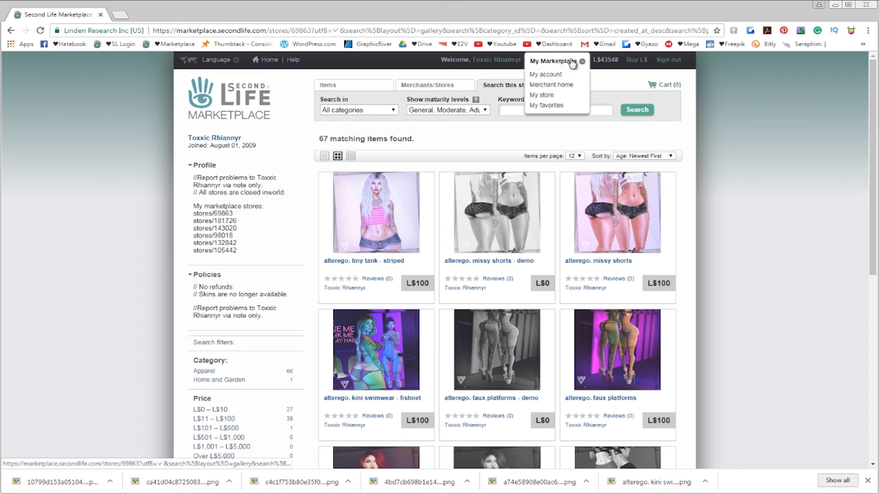
left_click(568, 87)
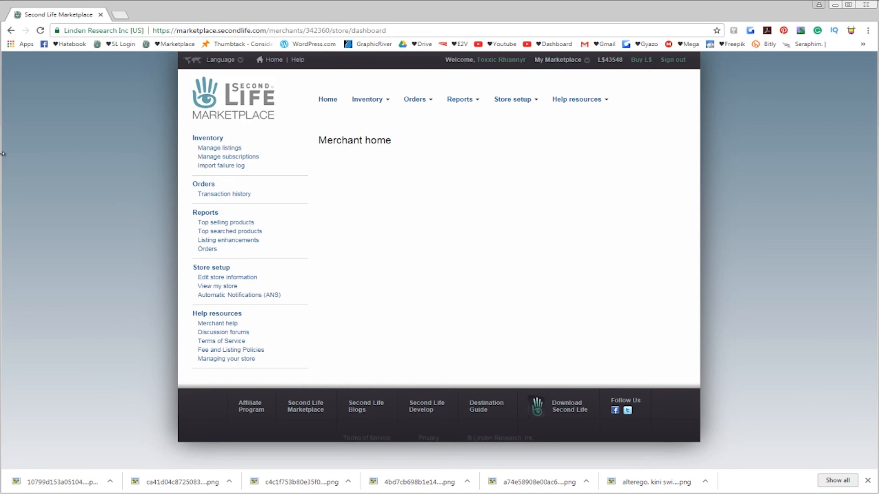
left_click(246, 278)
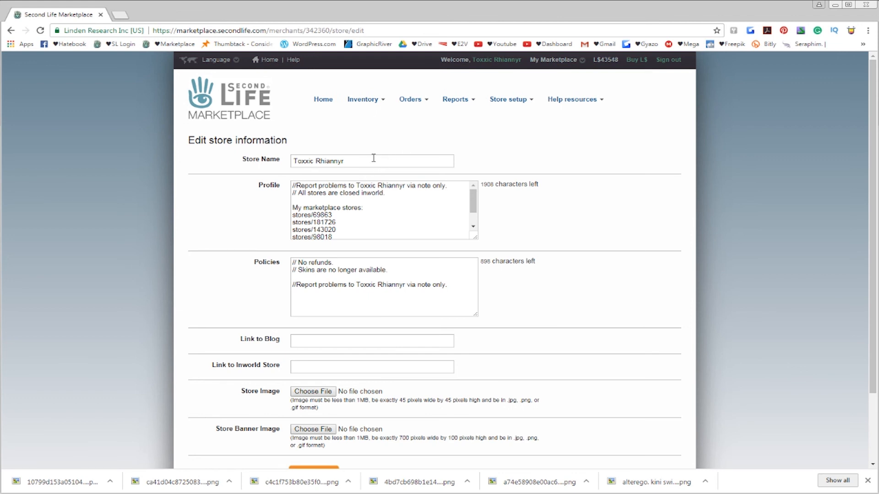
- Examine the store name, profile, policies, blog link, inworld store link and image fields of the store information form
left_click_drag(373, 158, 233, 162)
left_click_drag(391, 218, 238, 200)
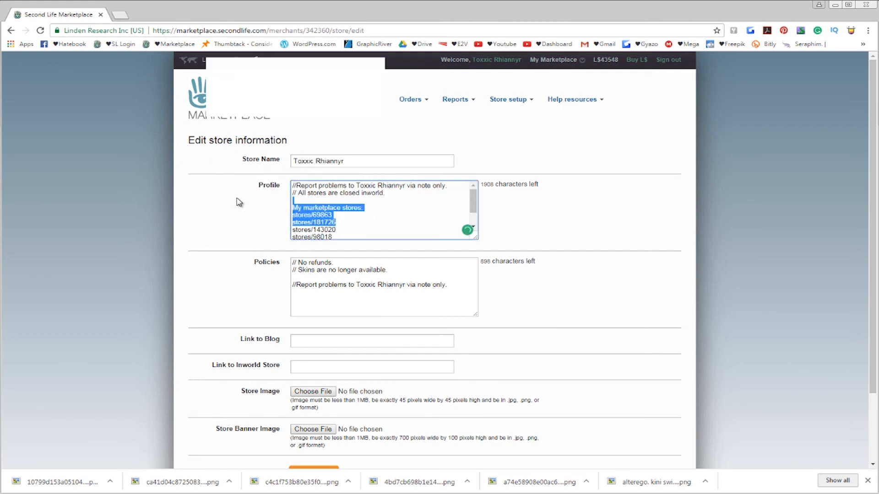
left_click(378, 300)
scroll(275, 290, "down", 2)
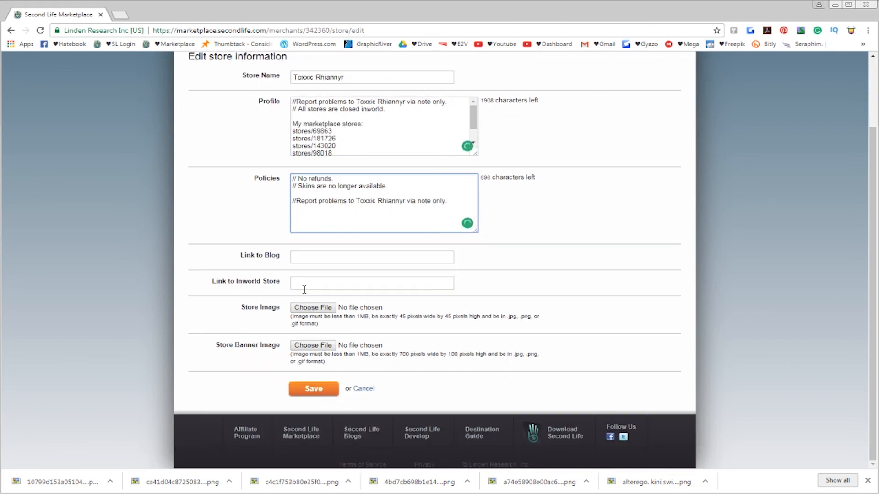
left_click(315, 259)
left_click(355, 285)
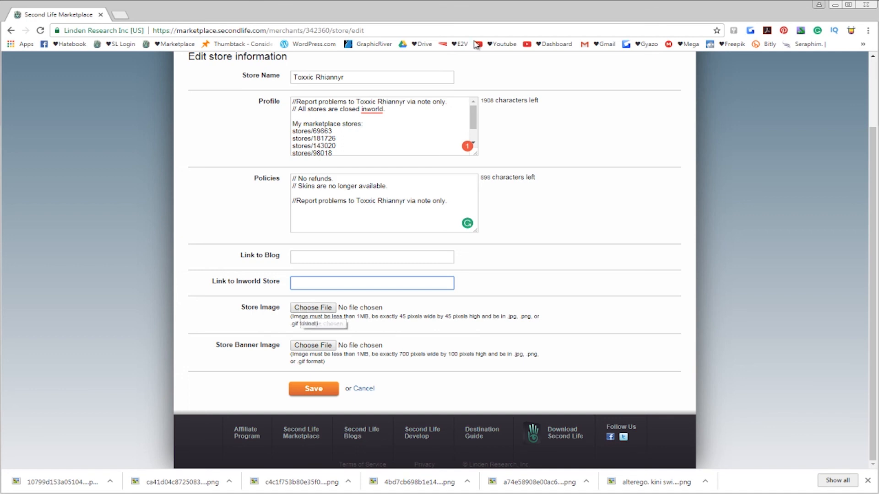
scroll(531, 137, "up", 3)
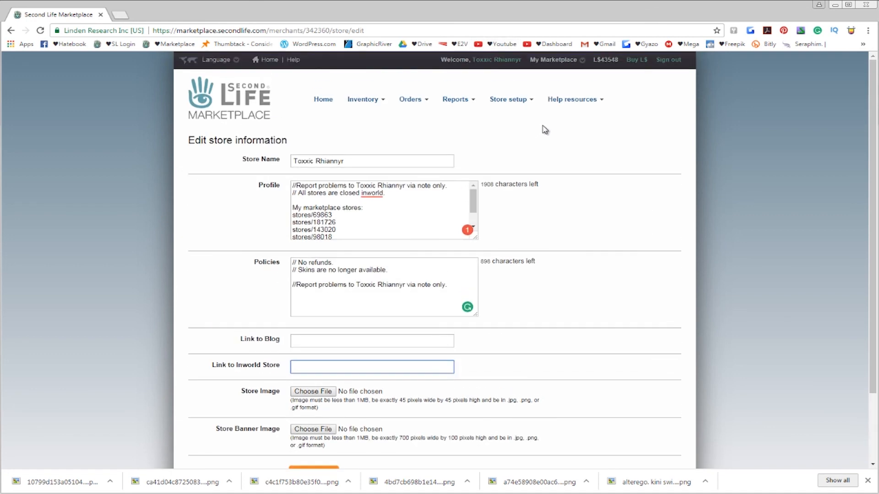
- Leave the form for the own store and the Marketplace home page, and search all categories for "enertia"
left_click(564, 64)
left_click(556, 94)
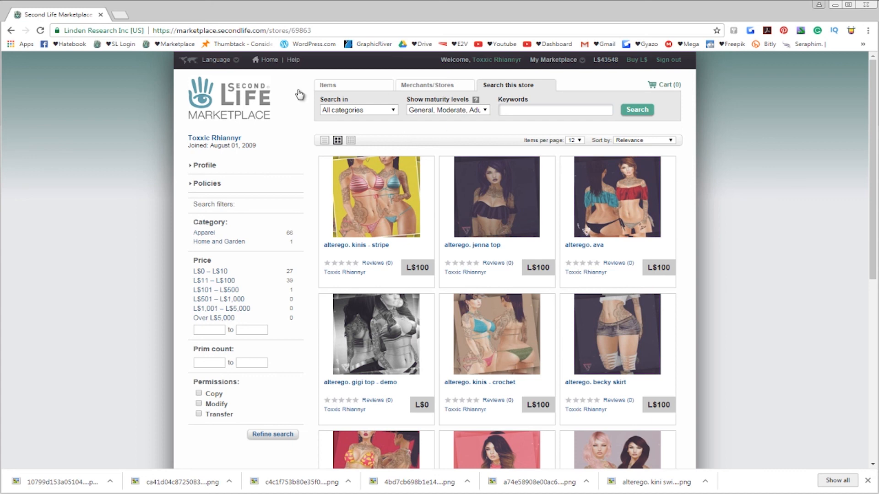
left_click(207, 101)
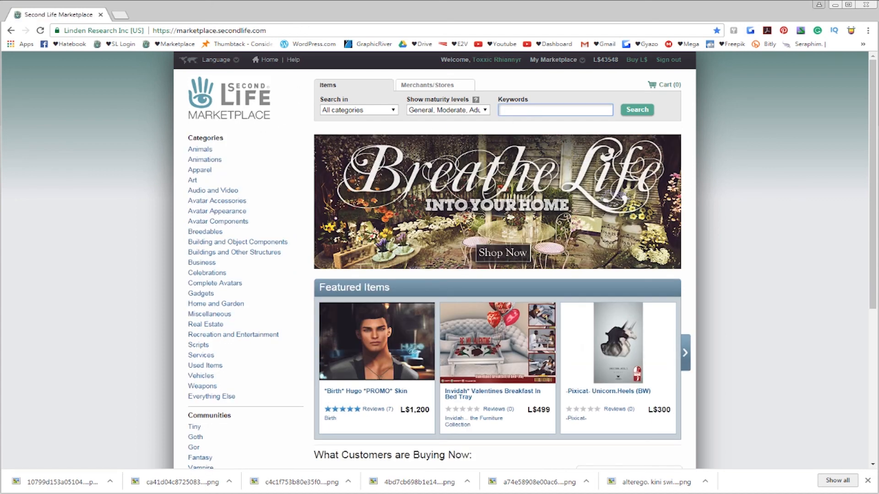
type("enert")
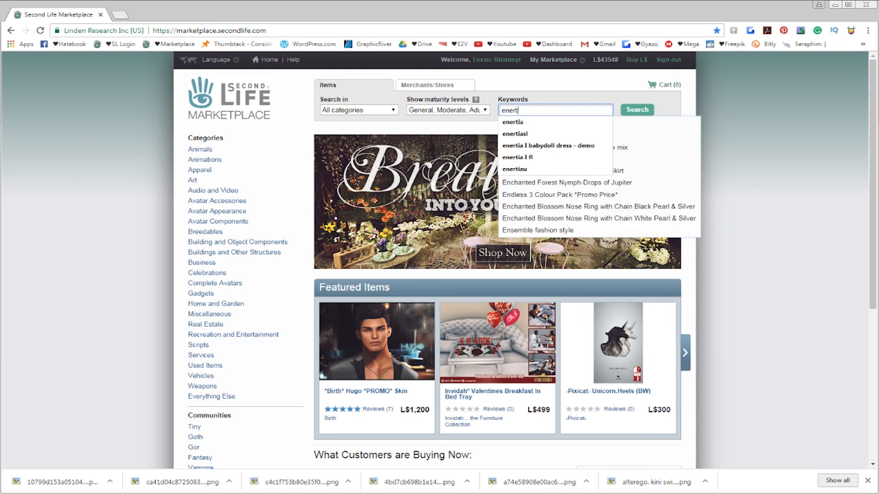
type("ia")
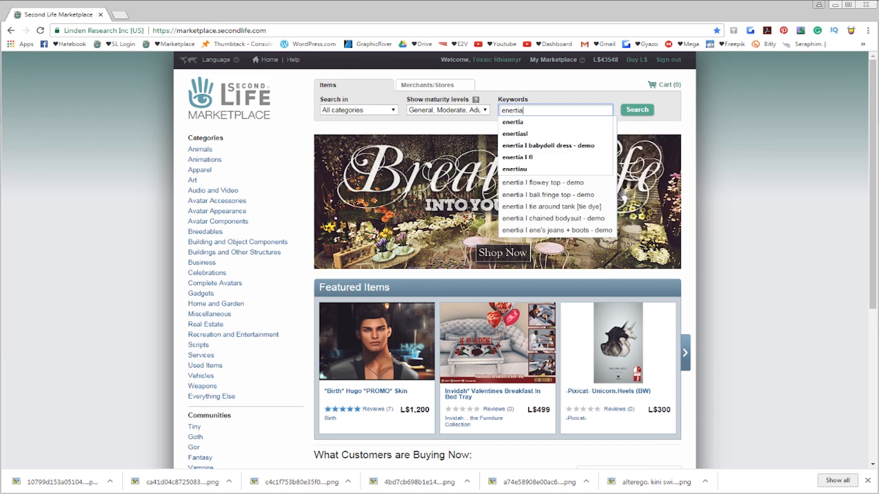
key("Return")
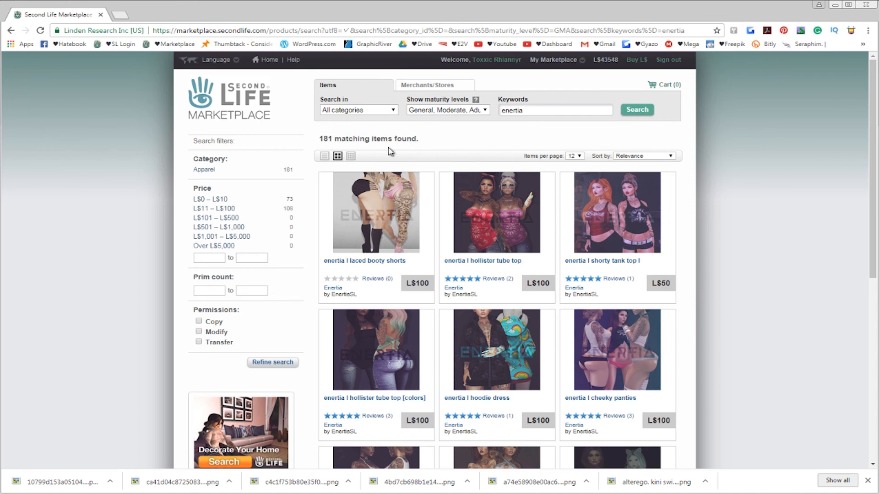
- Open the Enertia store and look over its banner and product listings
left_click(332, 288)
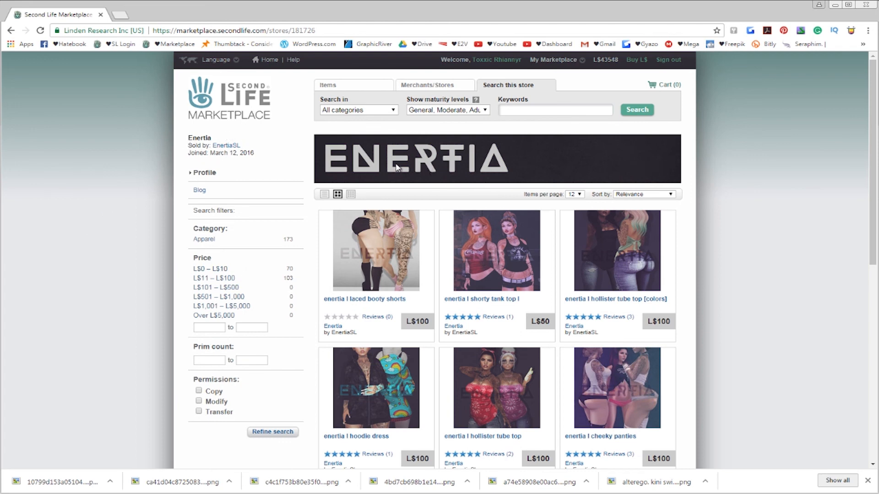
scroll(149, 248, "down", 2)
scroll(151, 248, "down", 4)
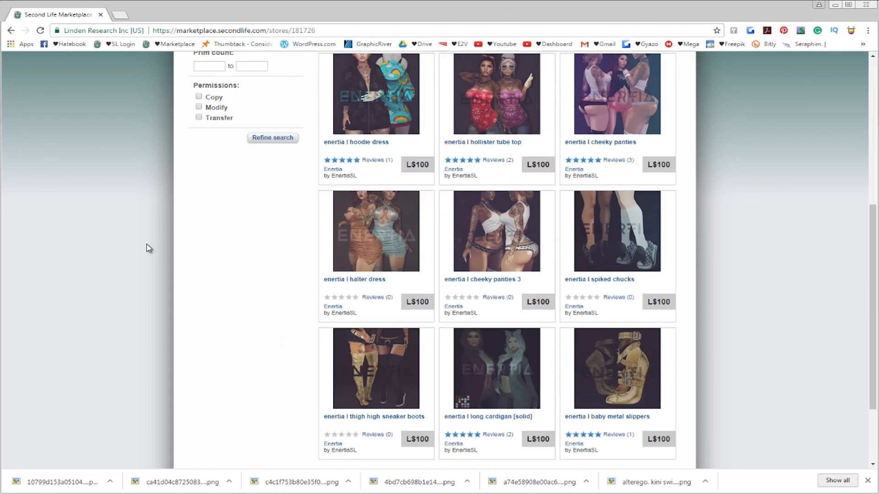
scroll(146, 247, "up", 7)
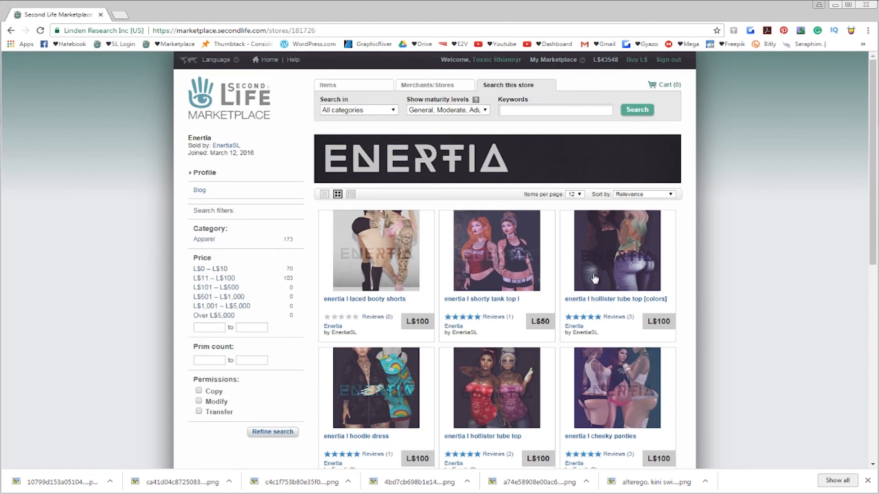